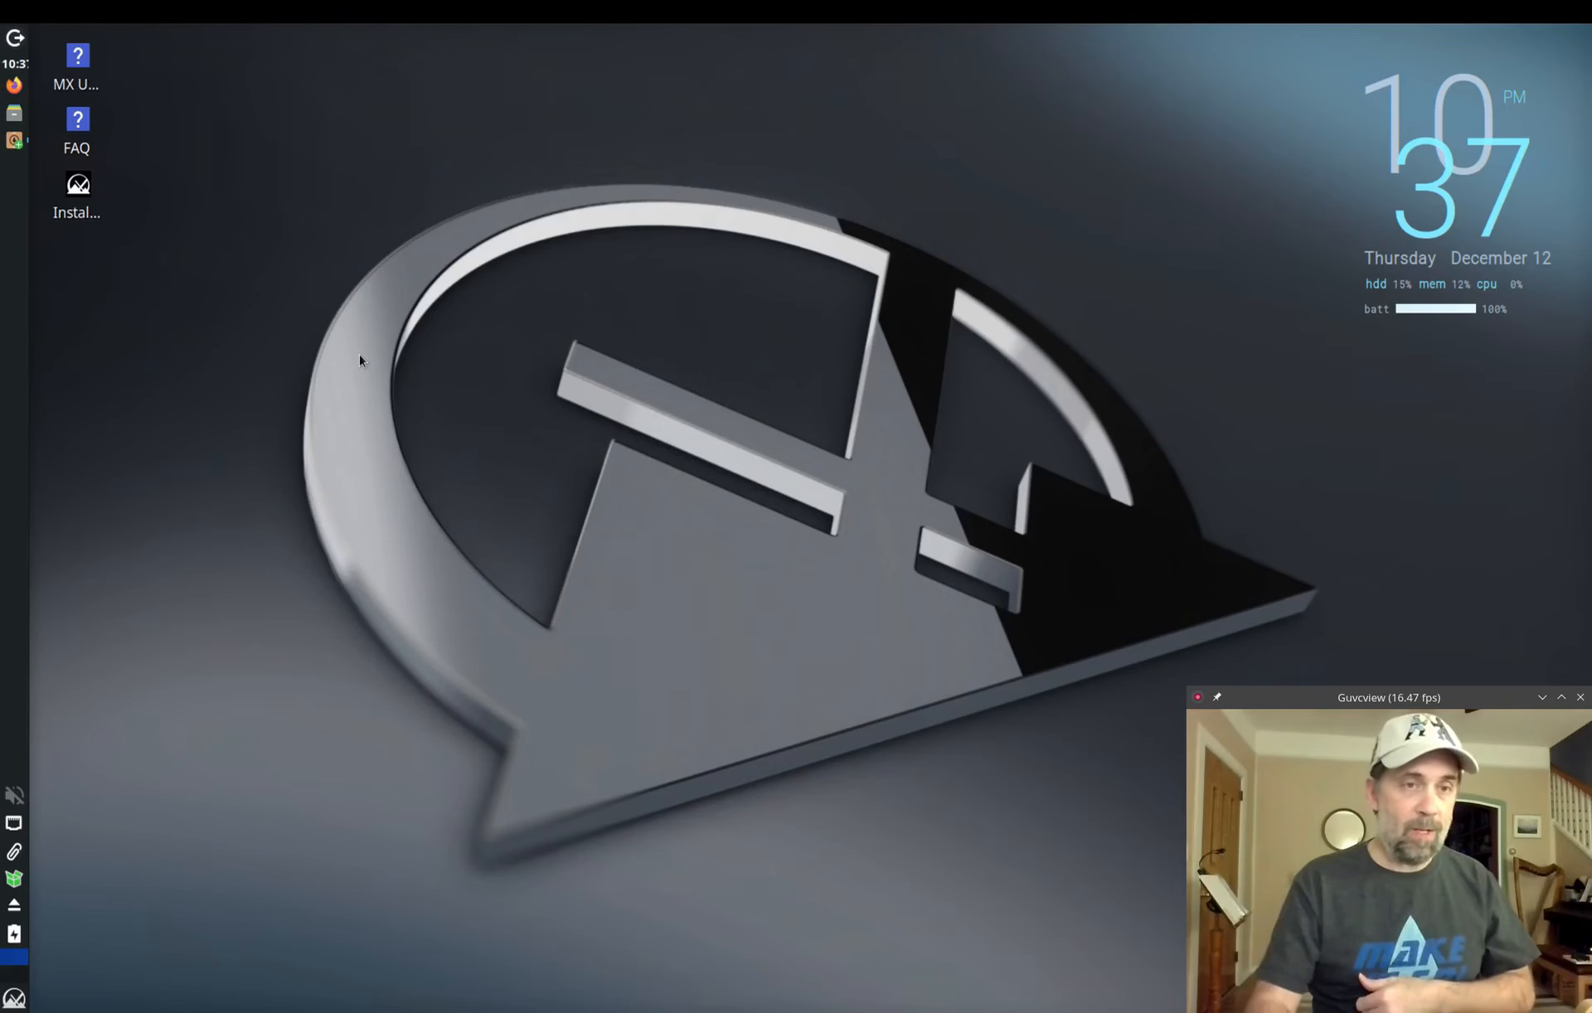
Step: Launch MX Package Installer from the panel icon to show the Popular Applications categories
click(8, 142)
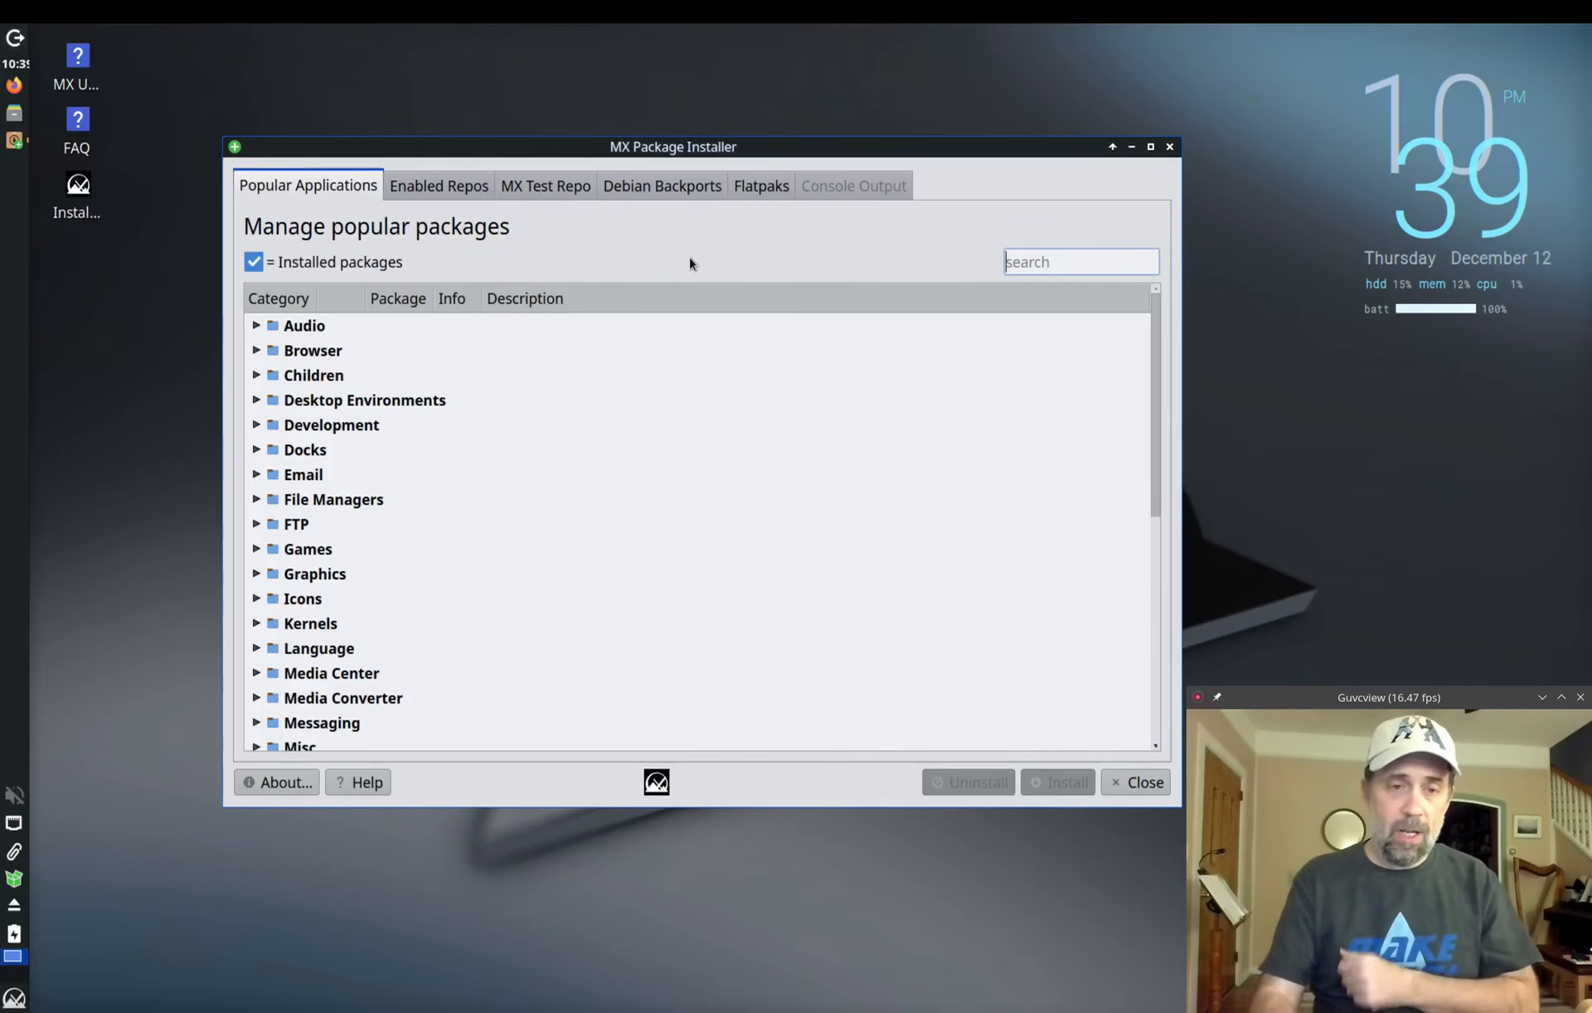
Step: Expand the Development and Browser categories and select the Google Chrome entry
click(253, 427)
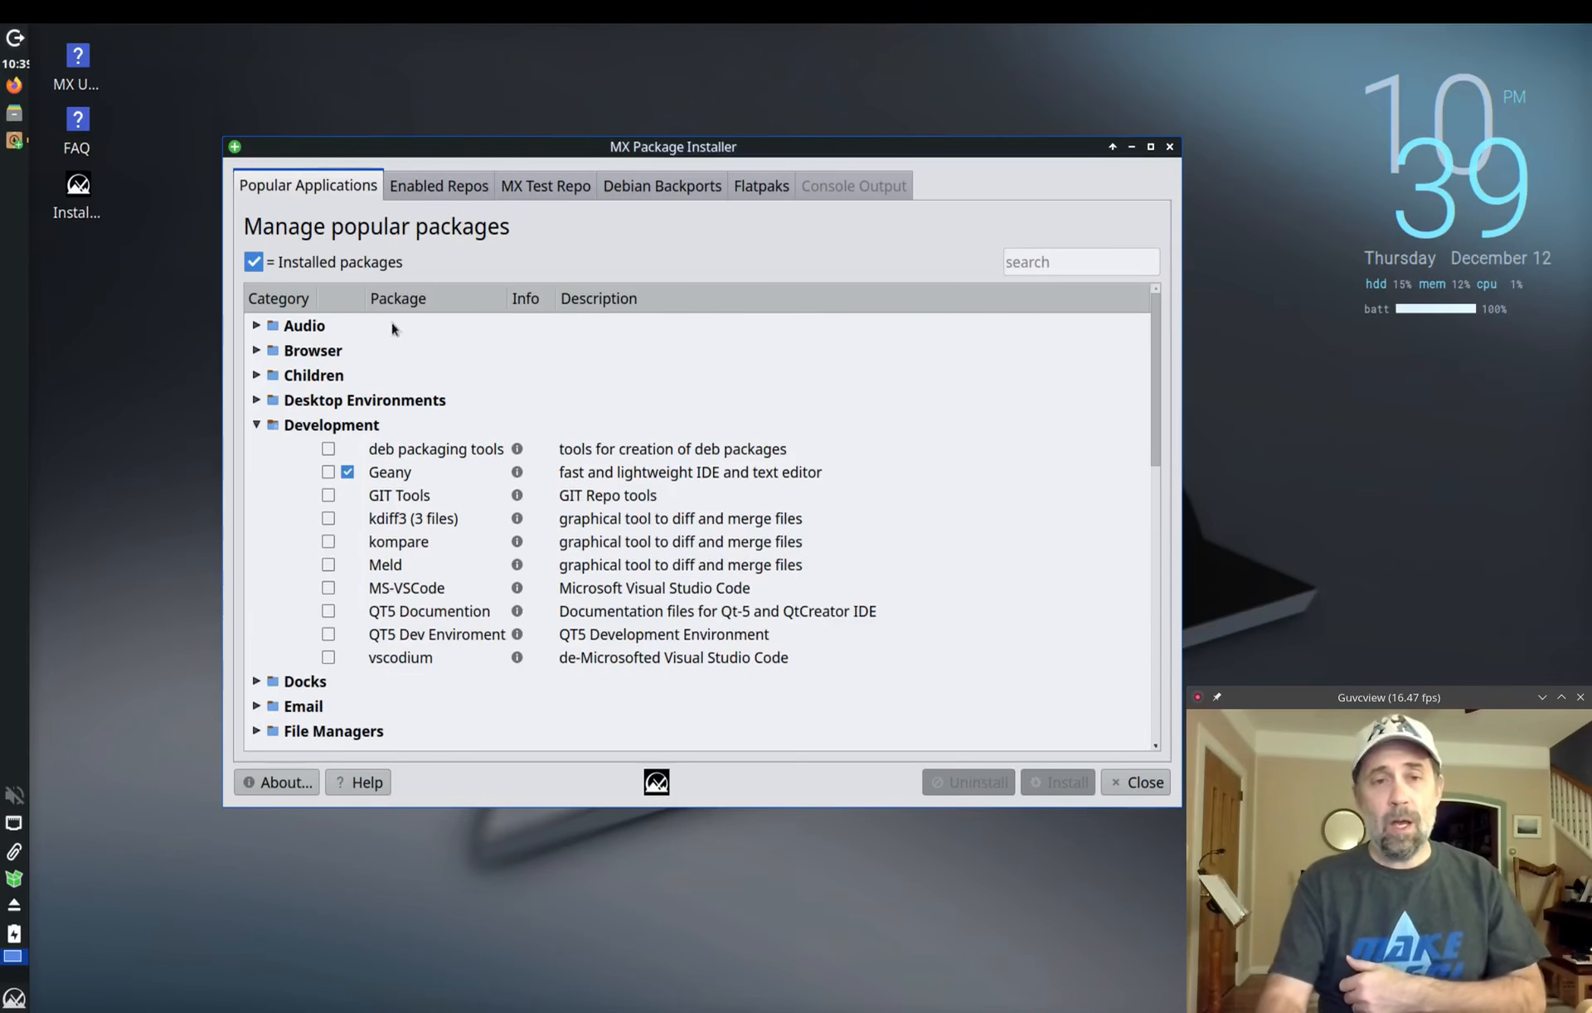
click(254, 352)
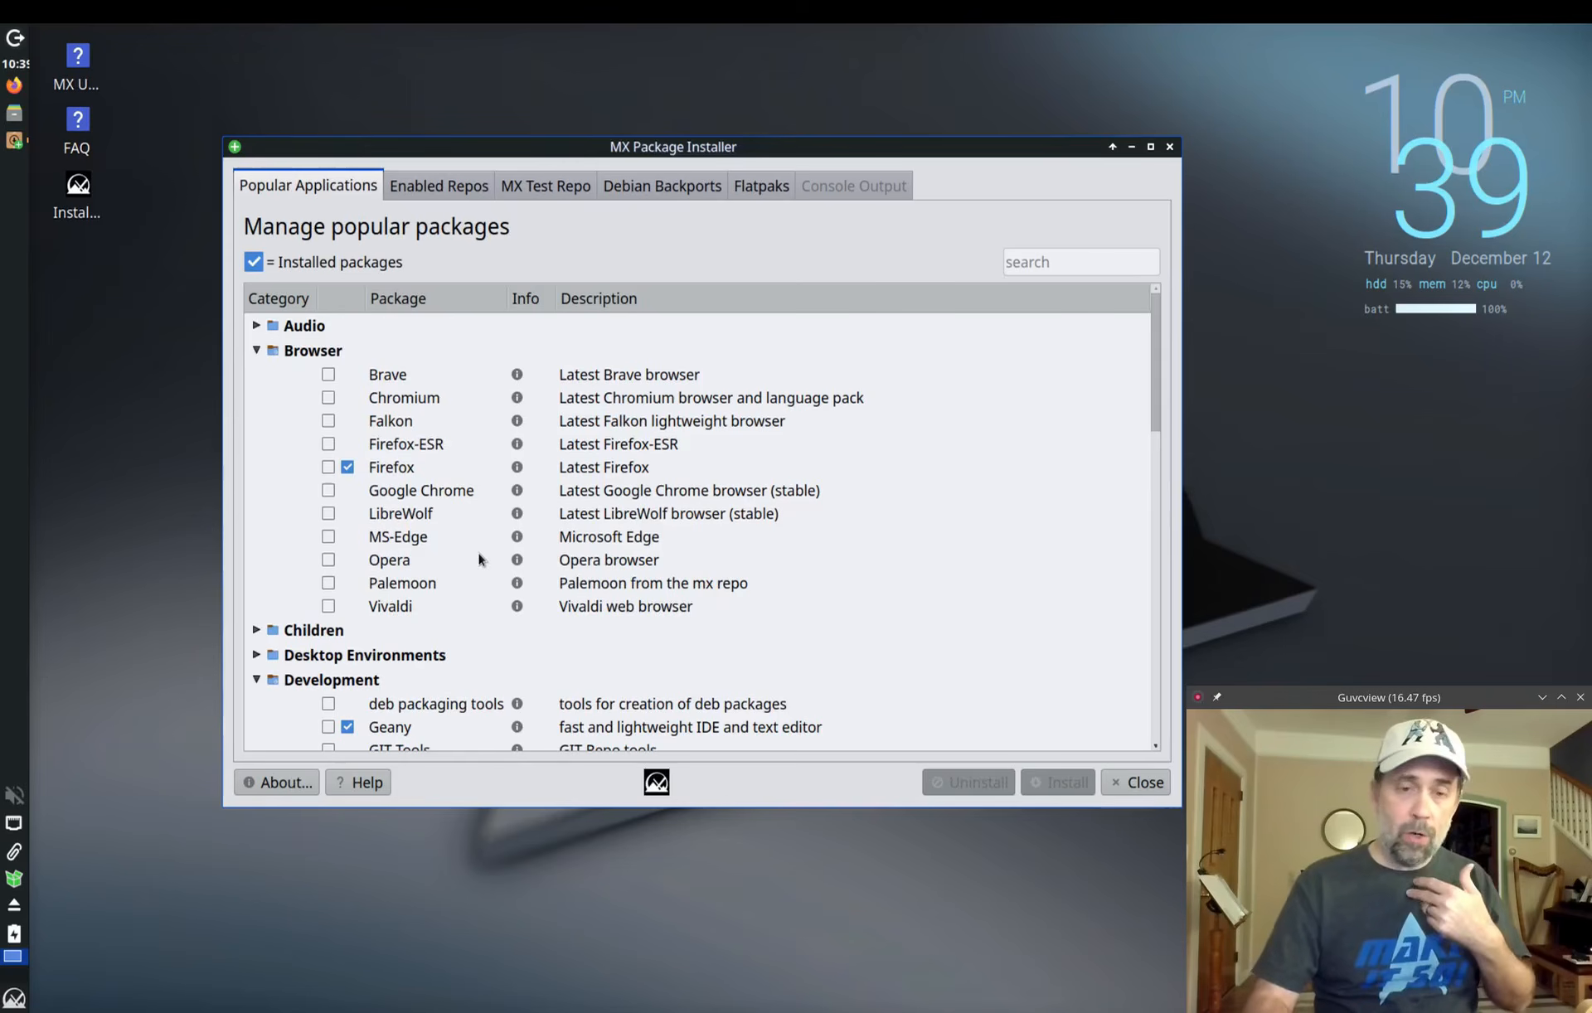
click(430, 495)
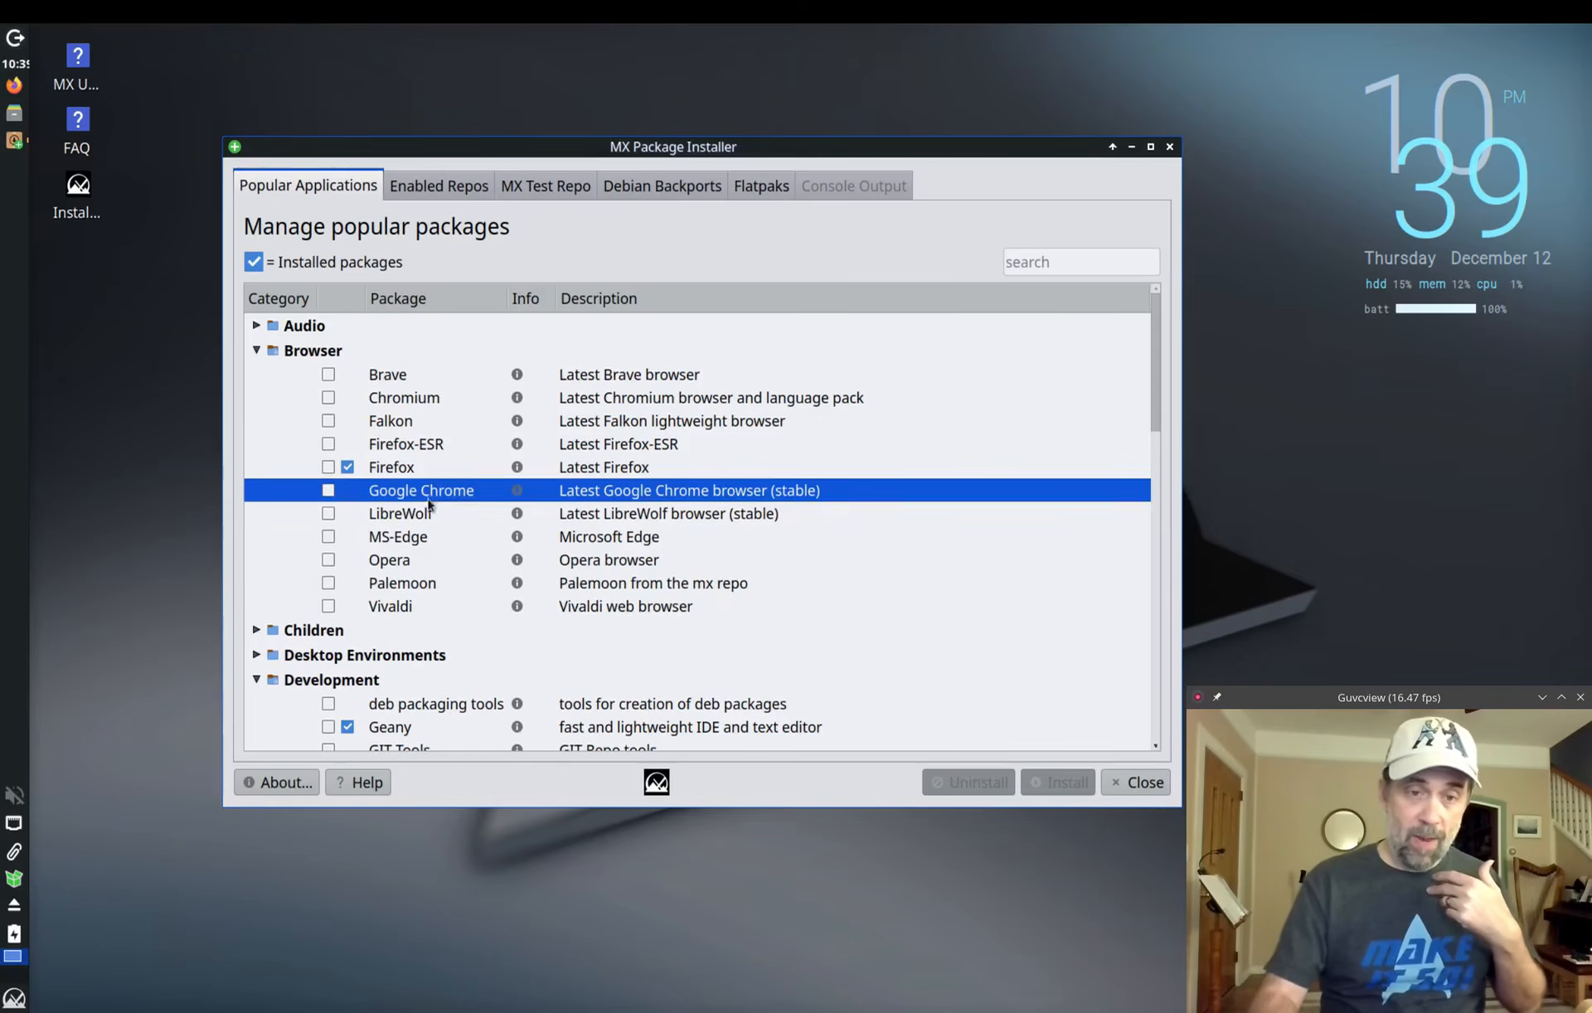
click(427, 542)
click(444, 493)
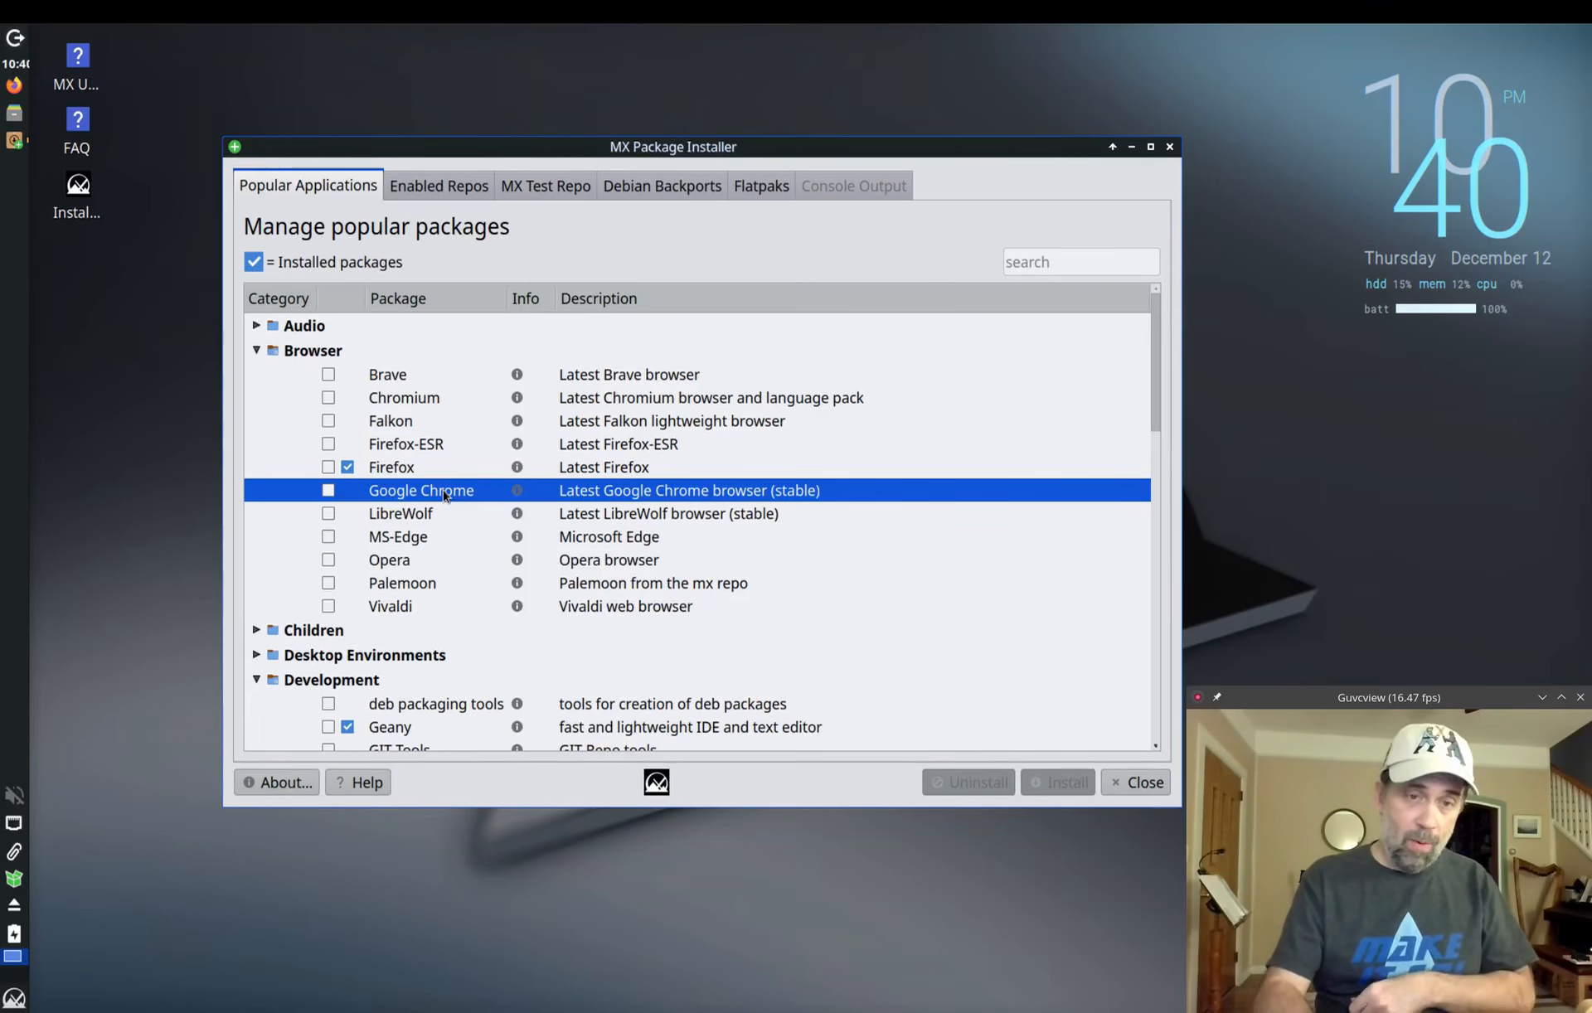
Step: Tick Google Chrome for installation and scroll down to the Development packages
click(328, 491)
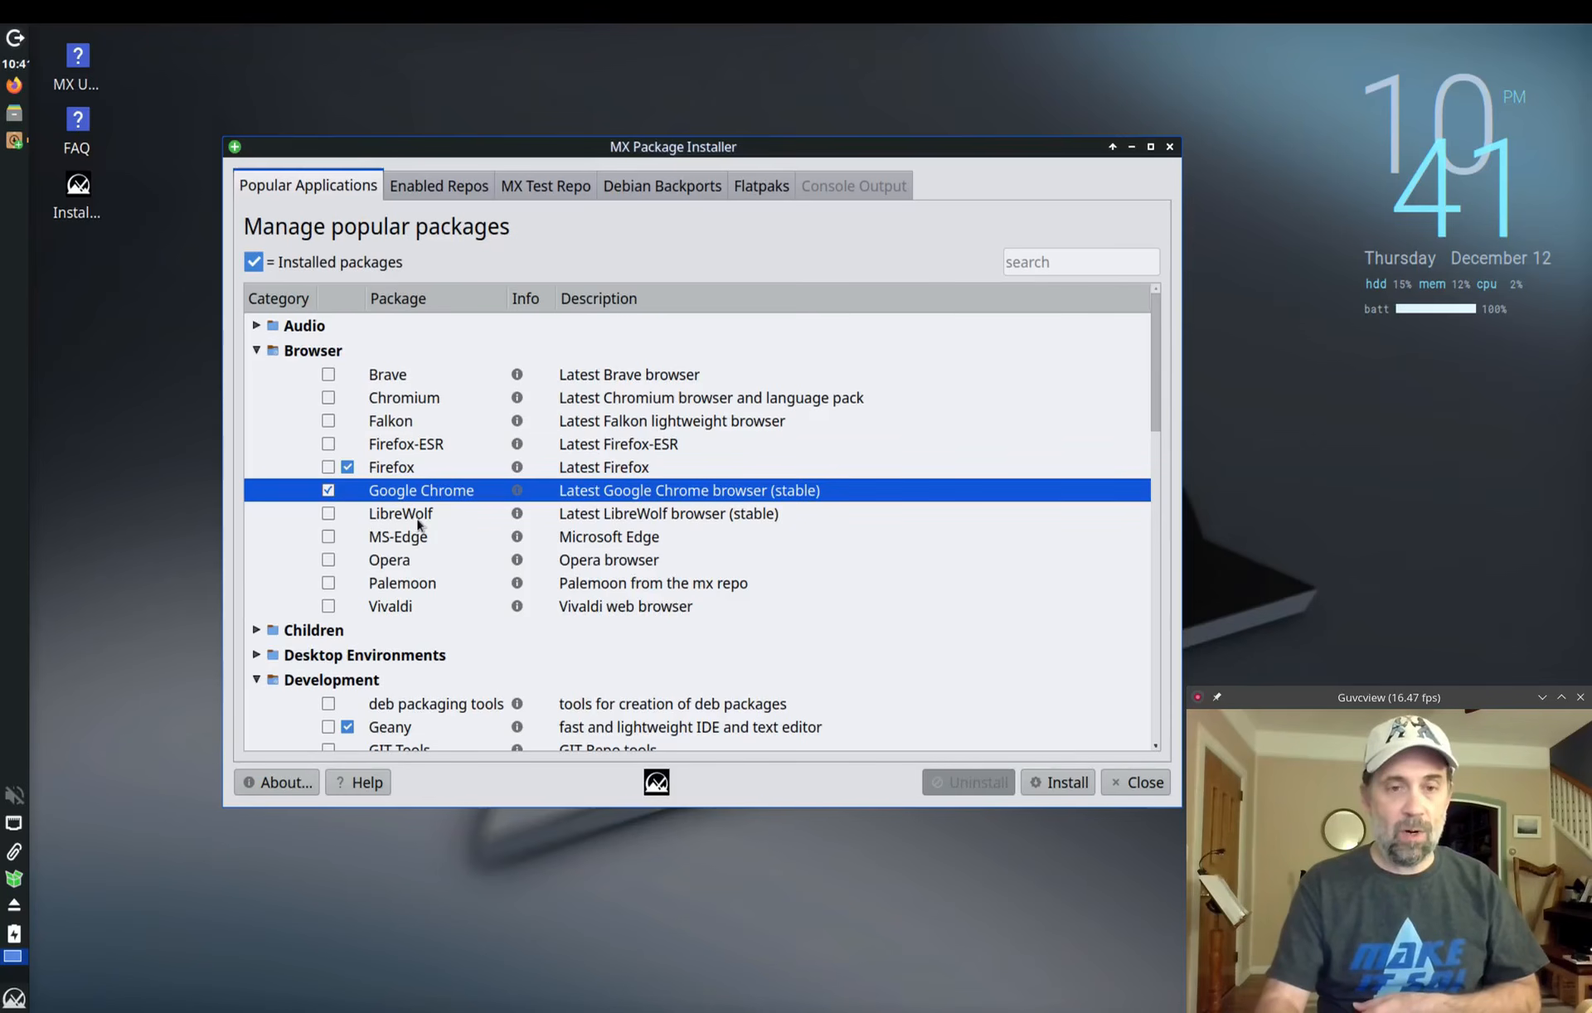
scroll(421, 524, down, 3)
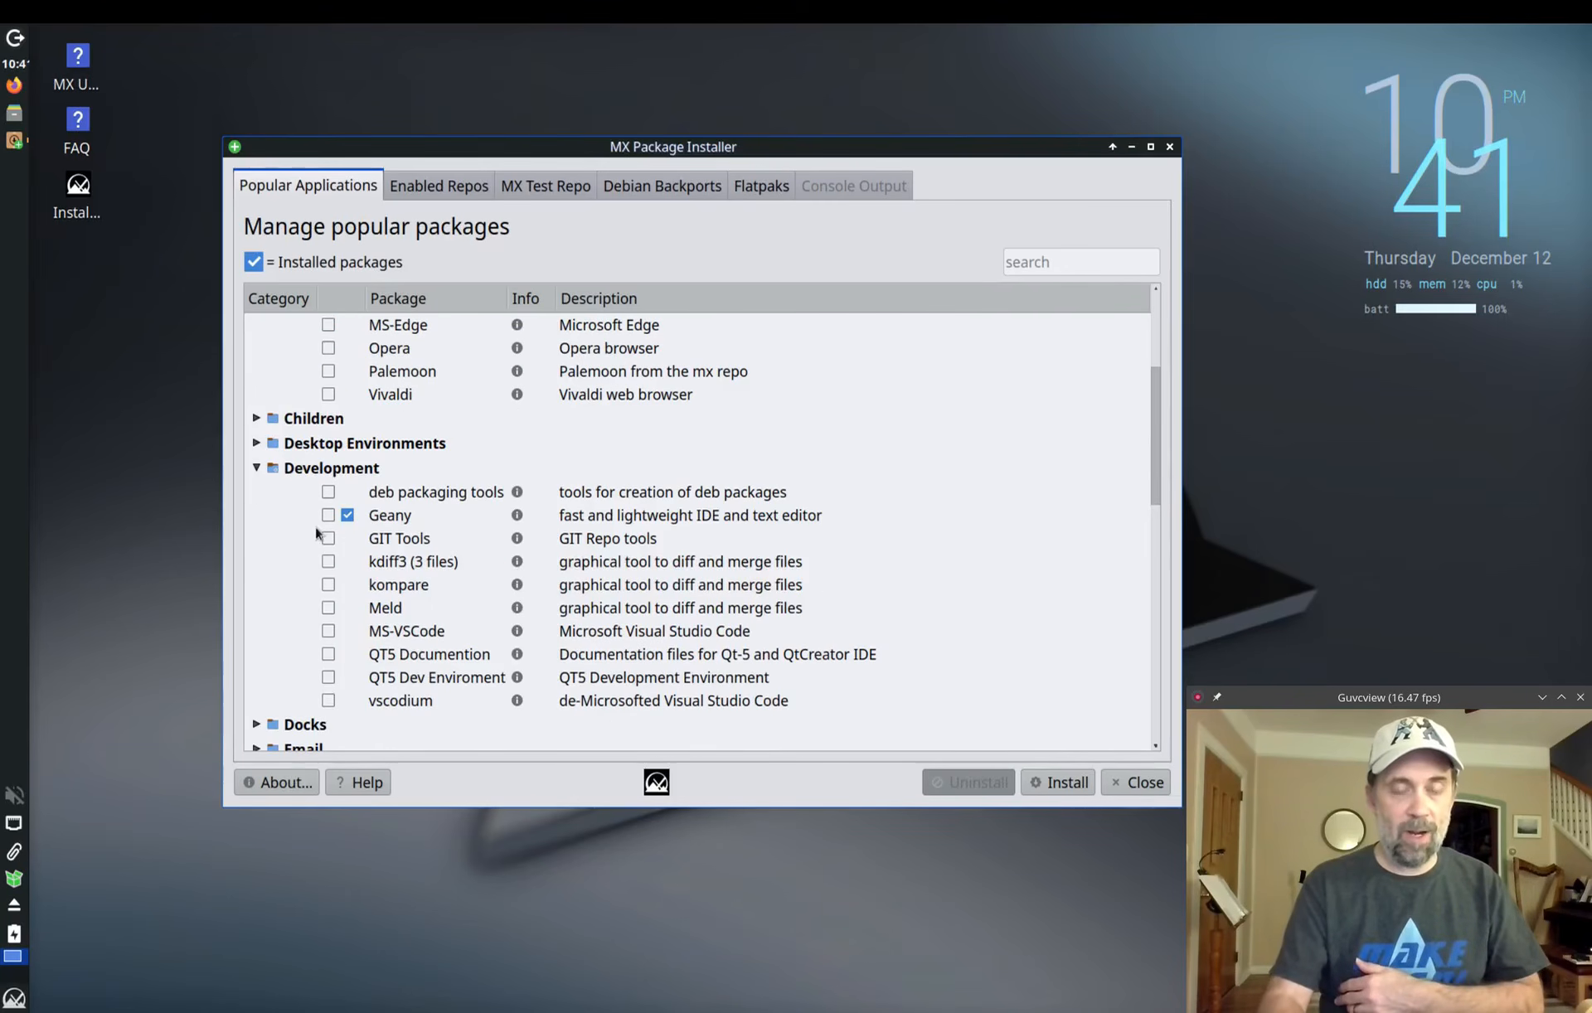
Step: Tick QT5 Dev Enviroment and review its package info before closing it
click(329, 677)
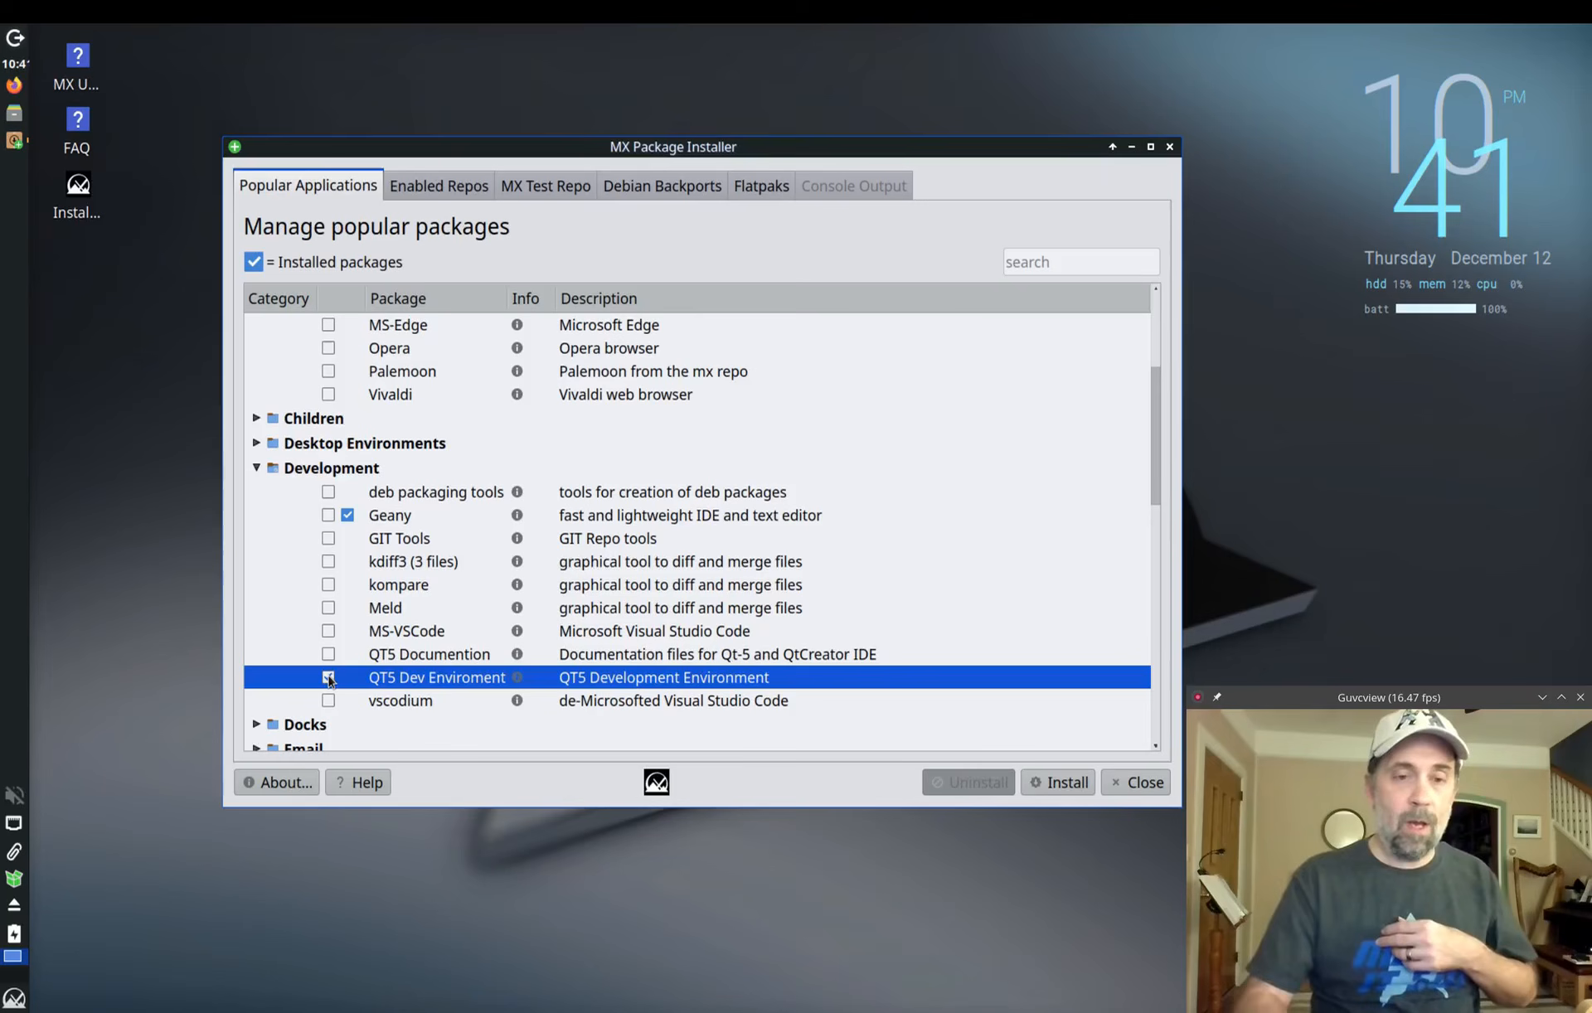
click(517, 678)
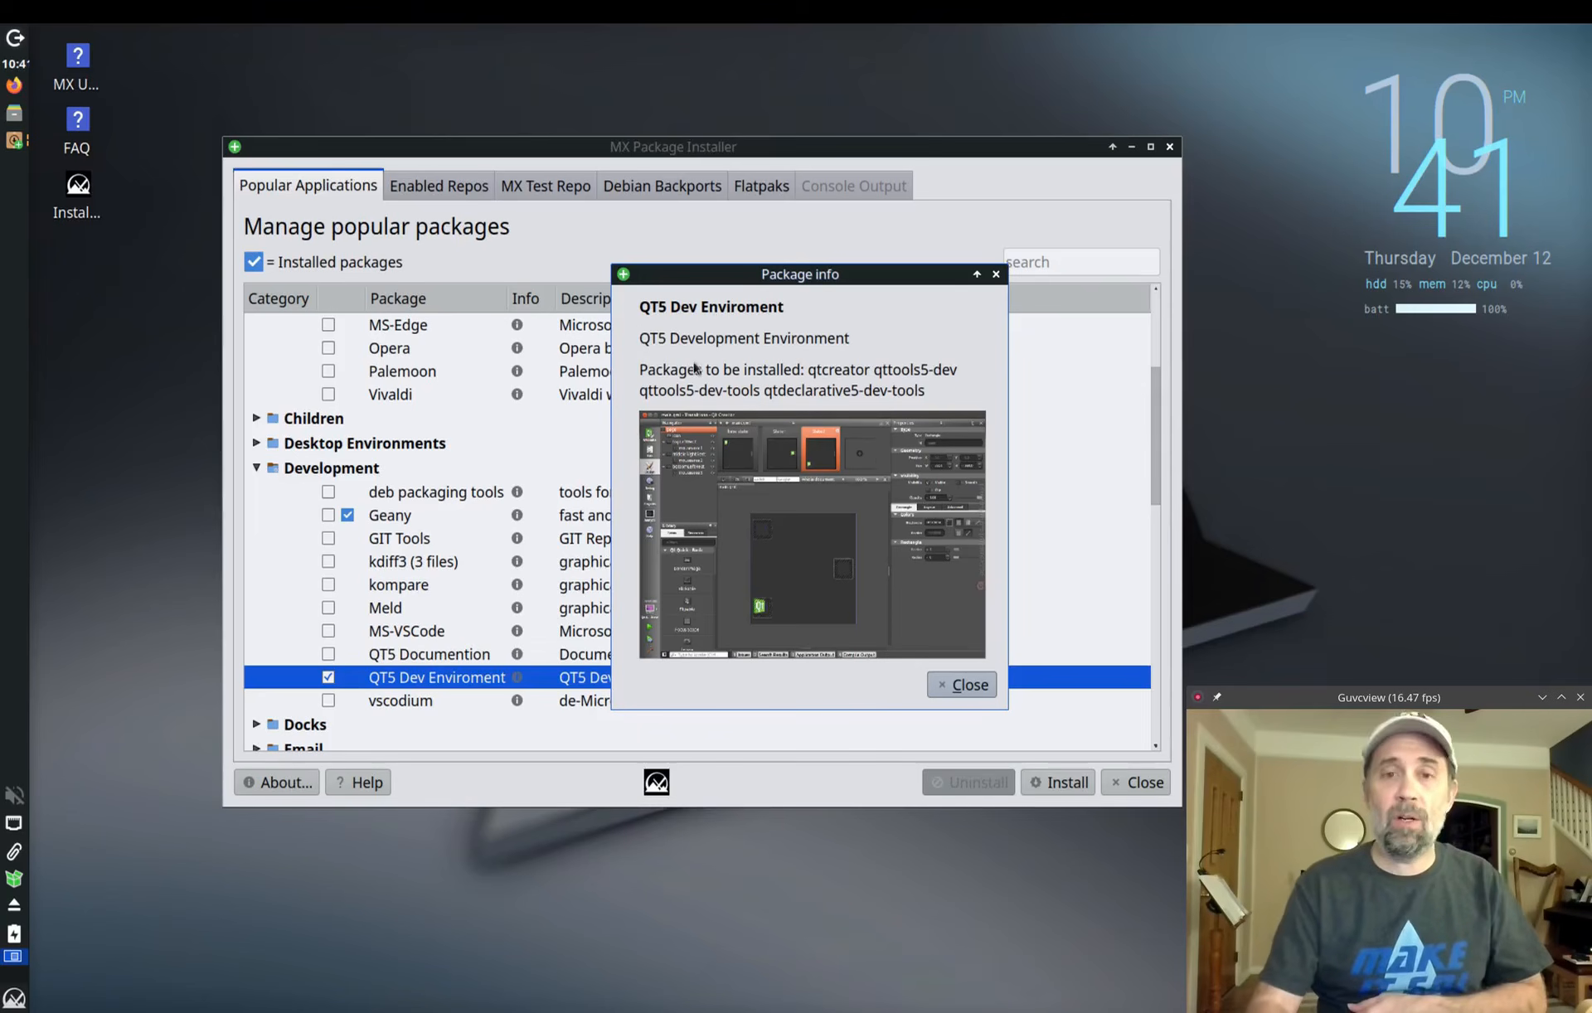
click(960, 685)
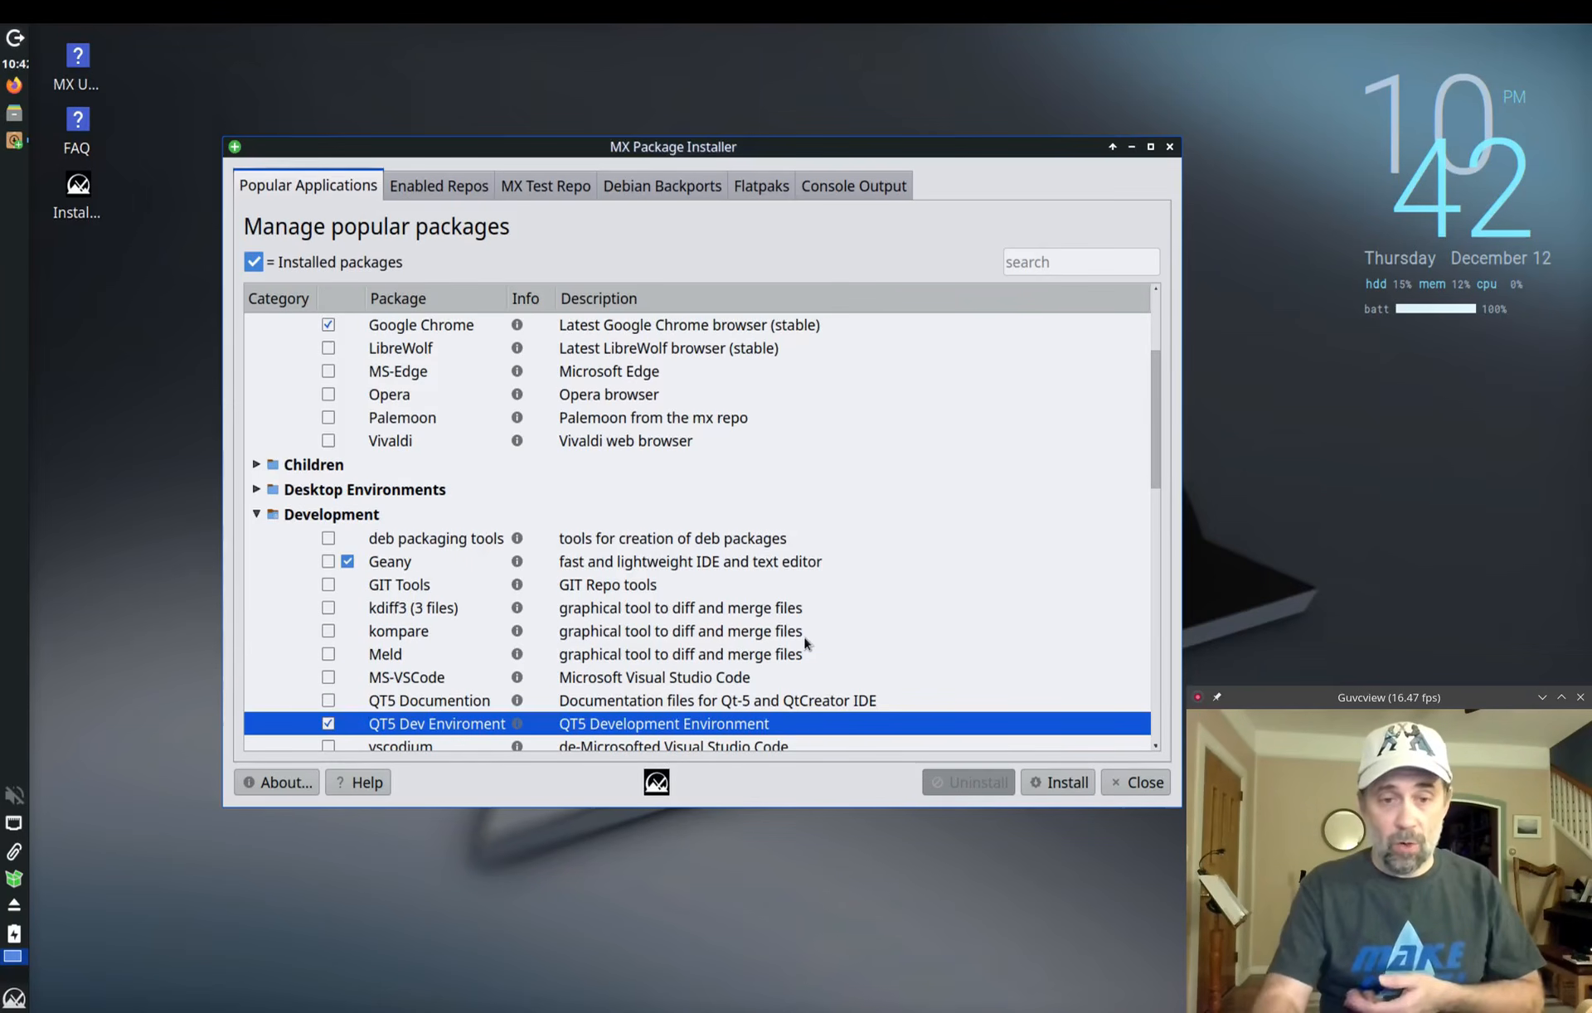
Step: Install the marked QT5 development packages and google-chrome-stable, confirming each prompt through Done
click(1065, 789)
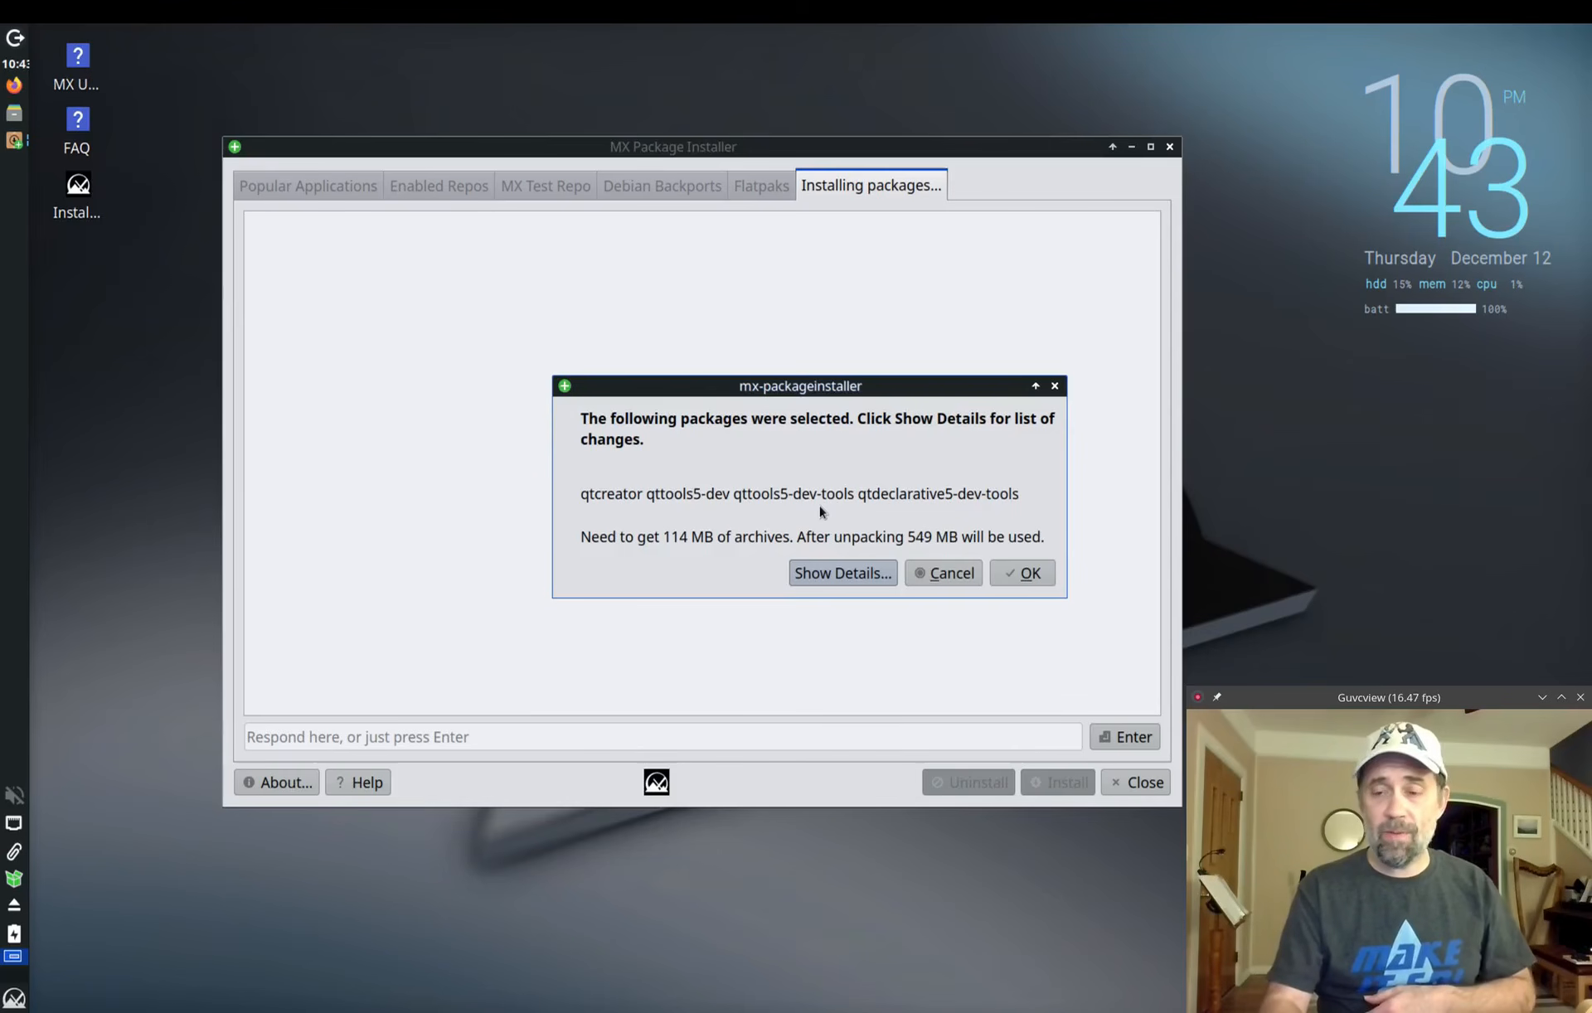
click(1025, 576)
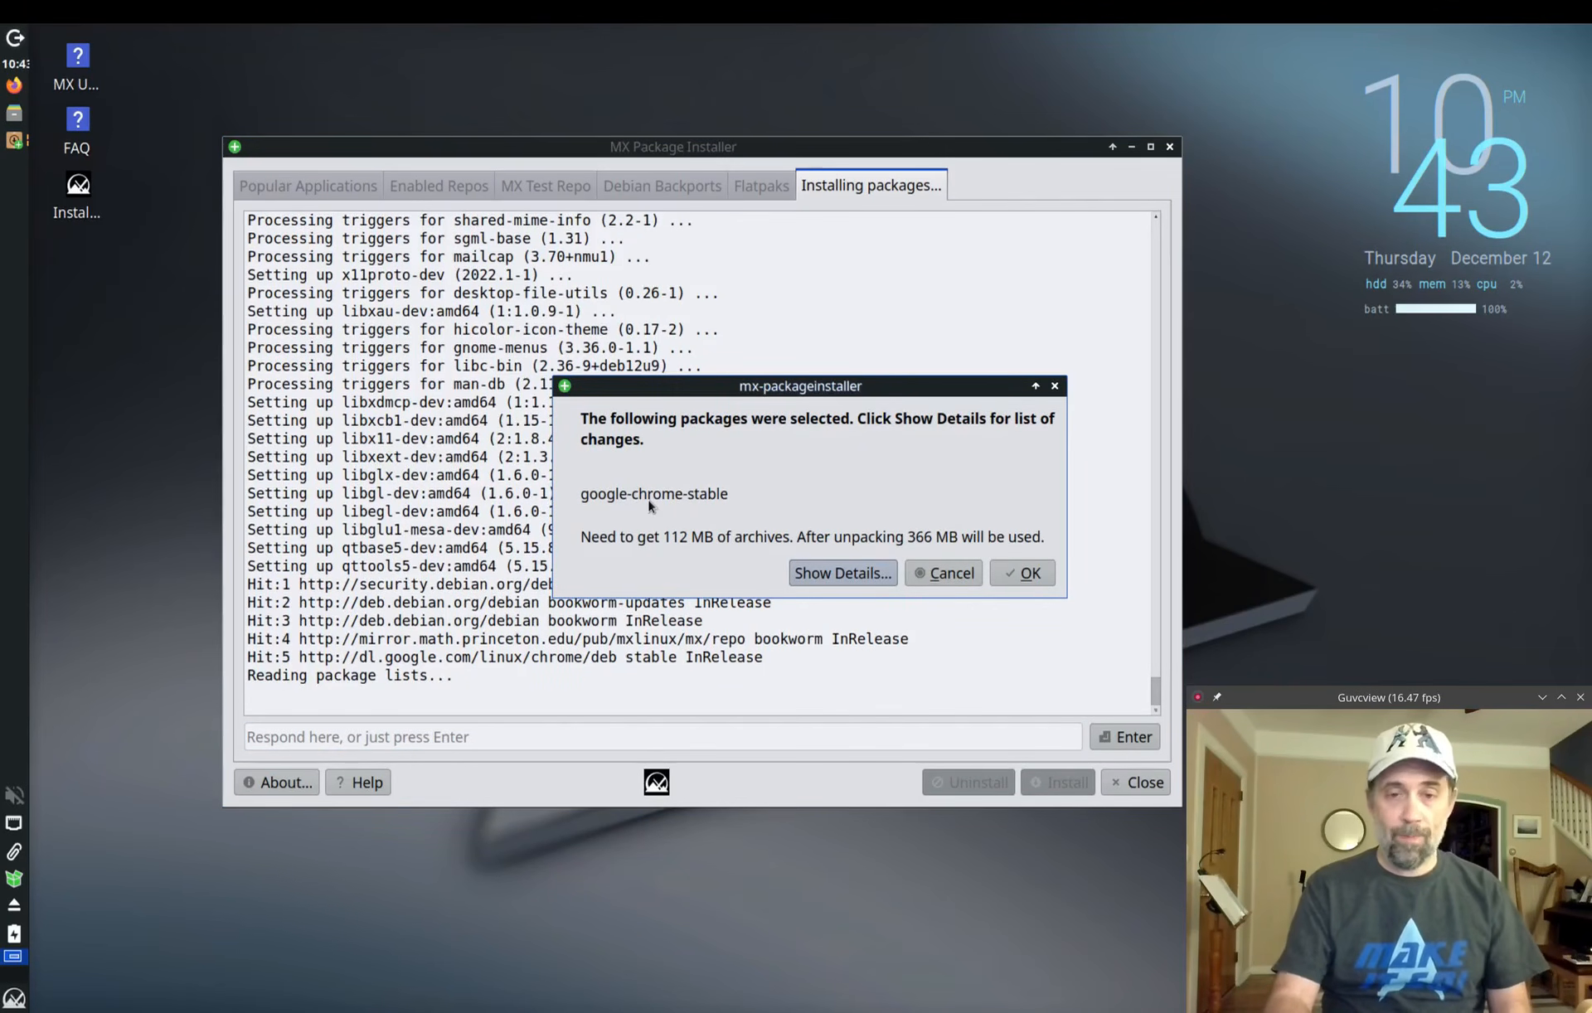
click(1020, 573)
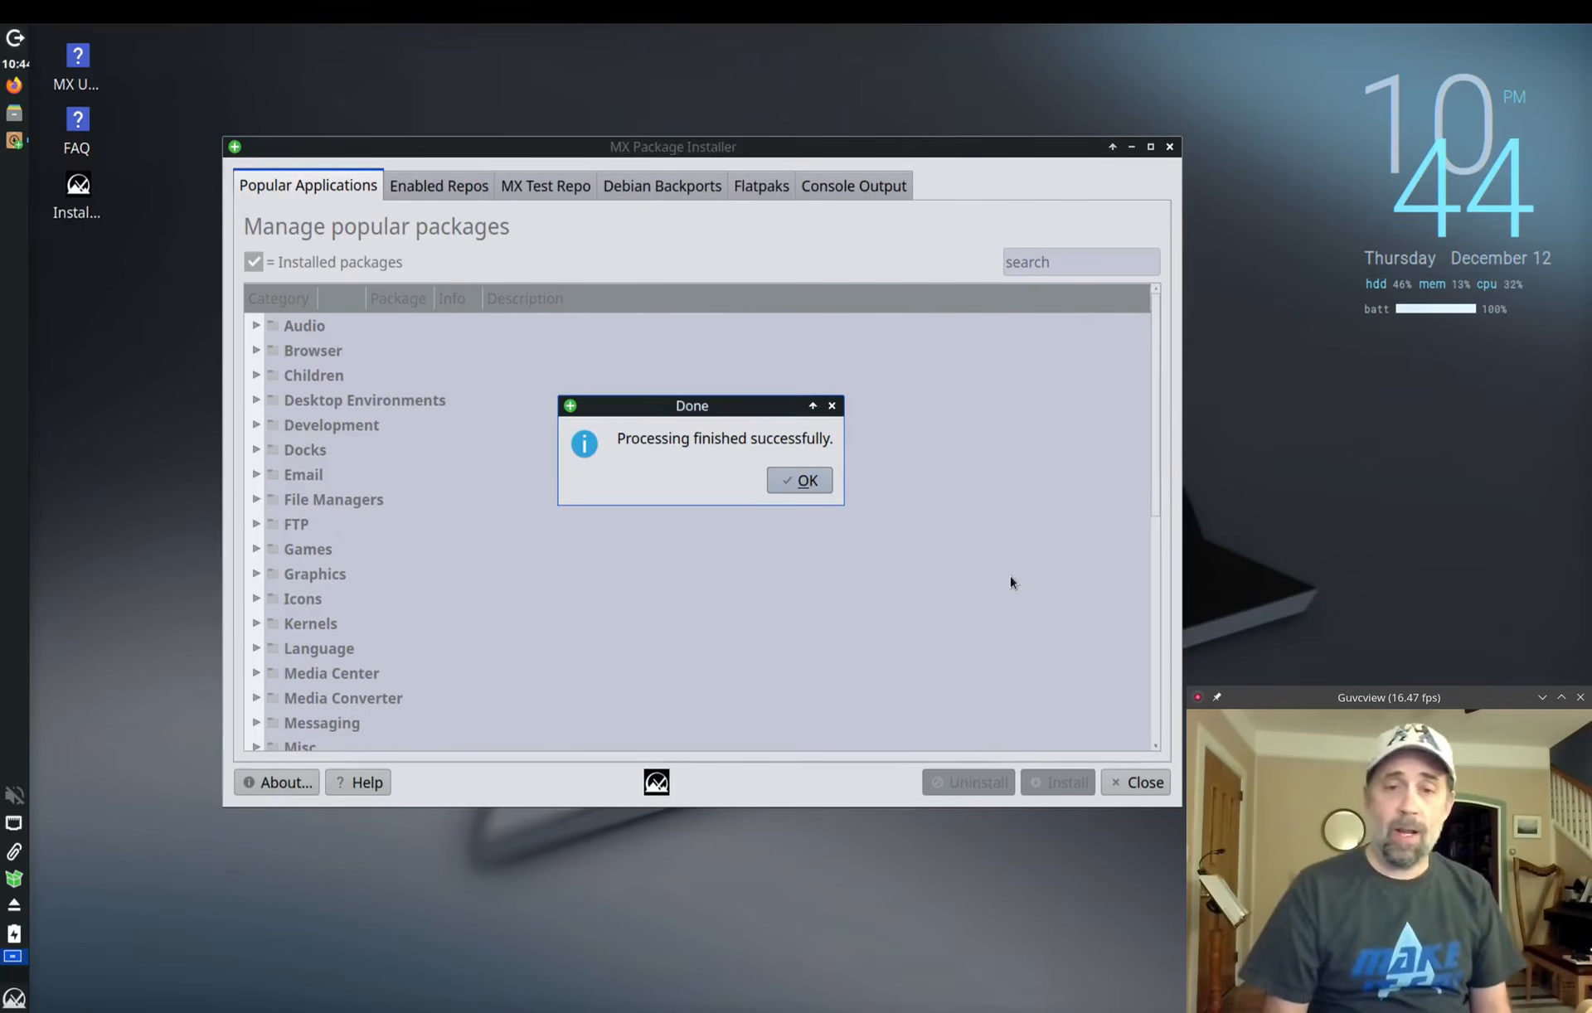
click(810, 484)
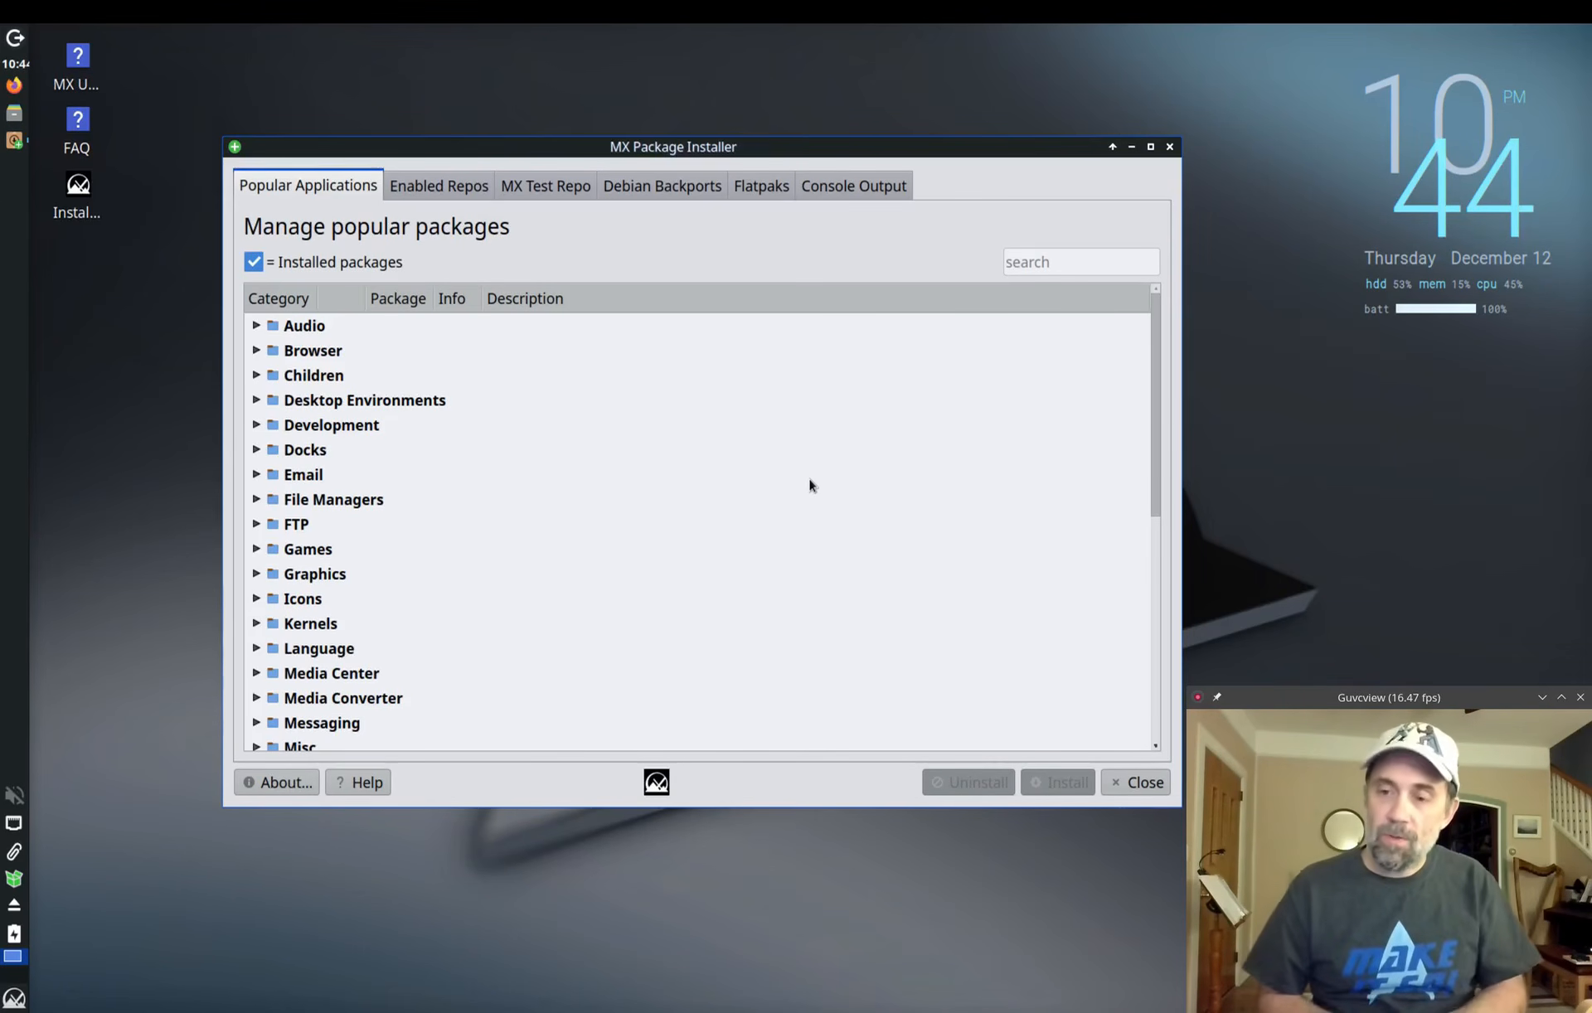
Step: On Enabled Repos, search google-chr to verify Chrome is installed, then clear the search
click(422, 185)
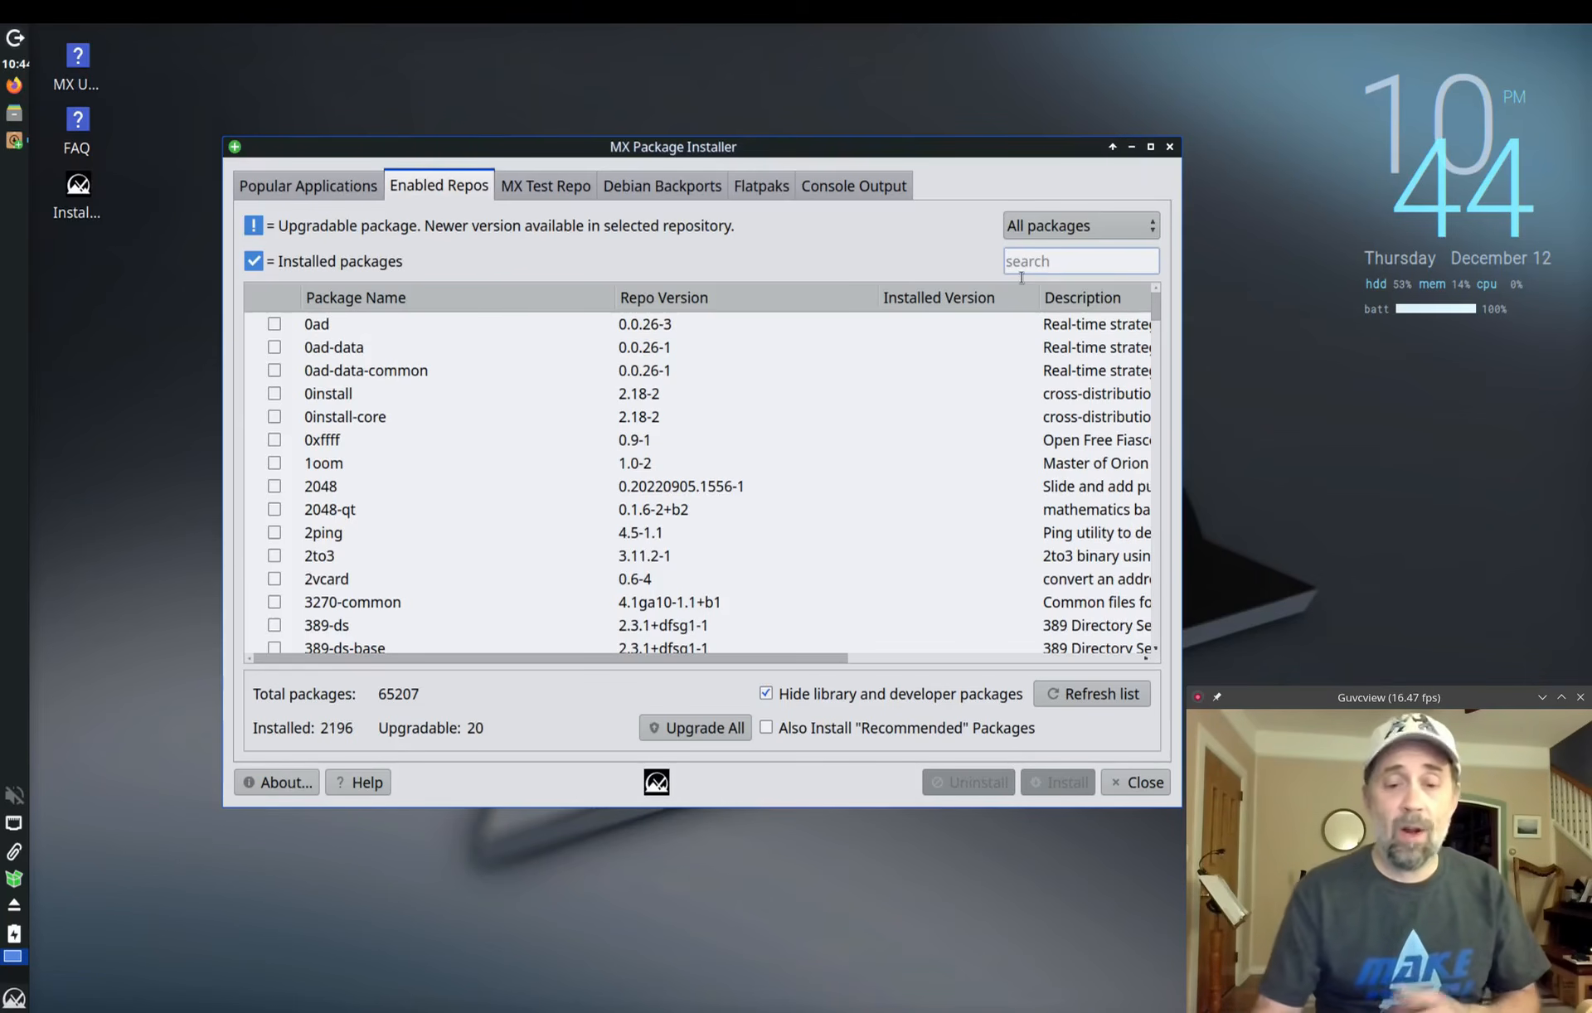
text(goog)
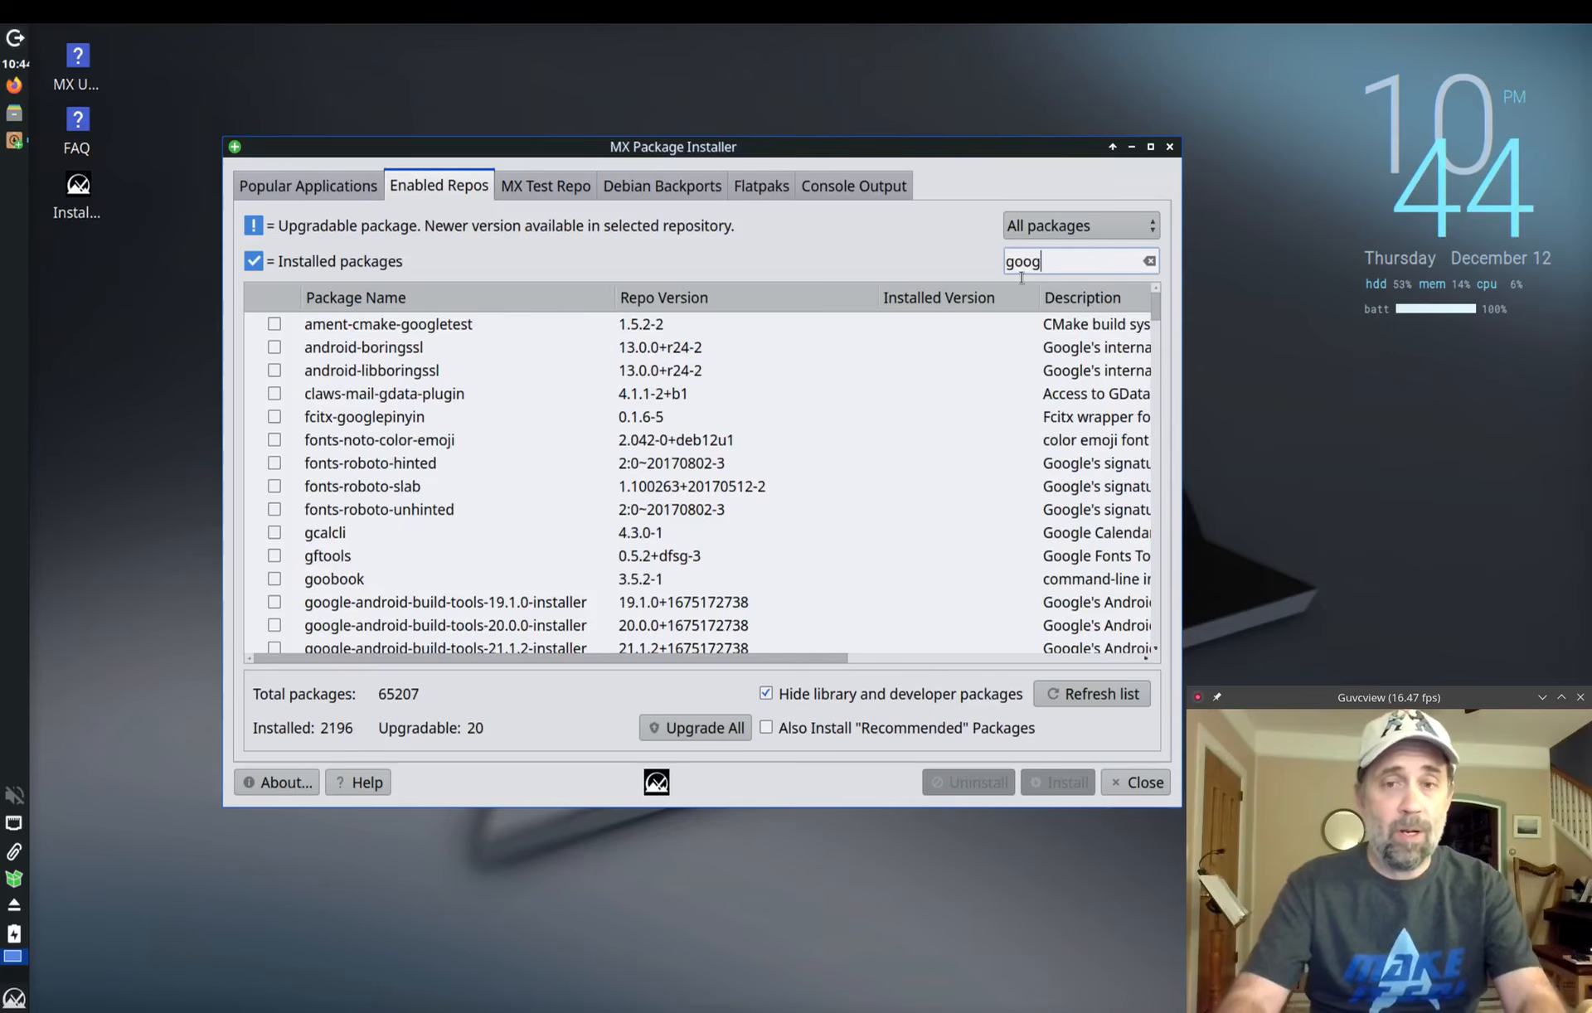
text(le-chr)
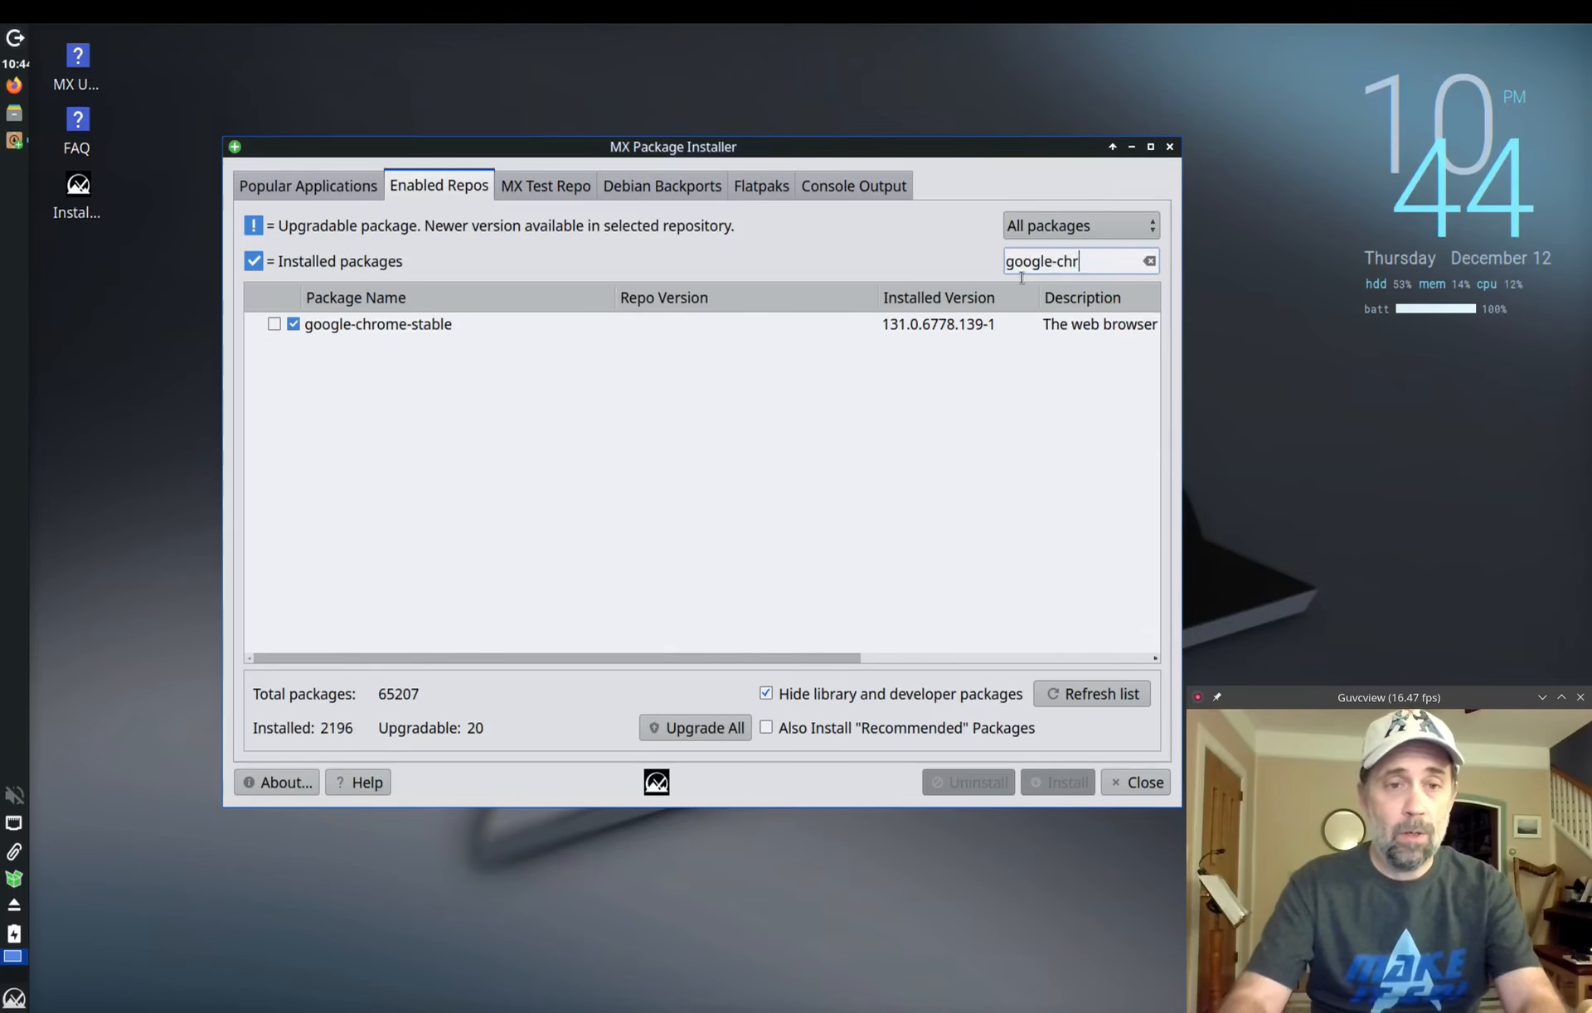
click(1150, 261)
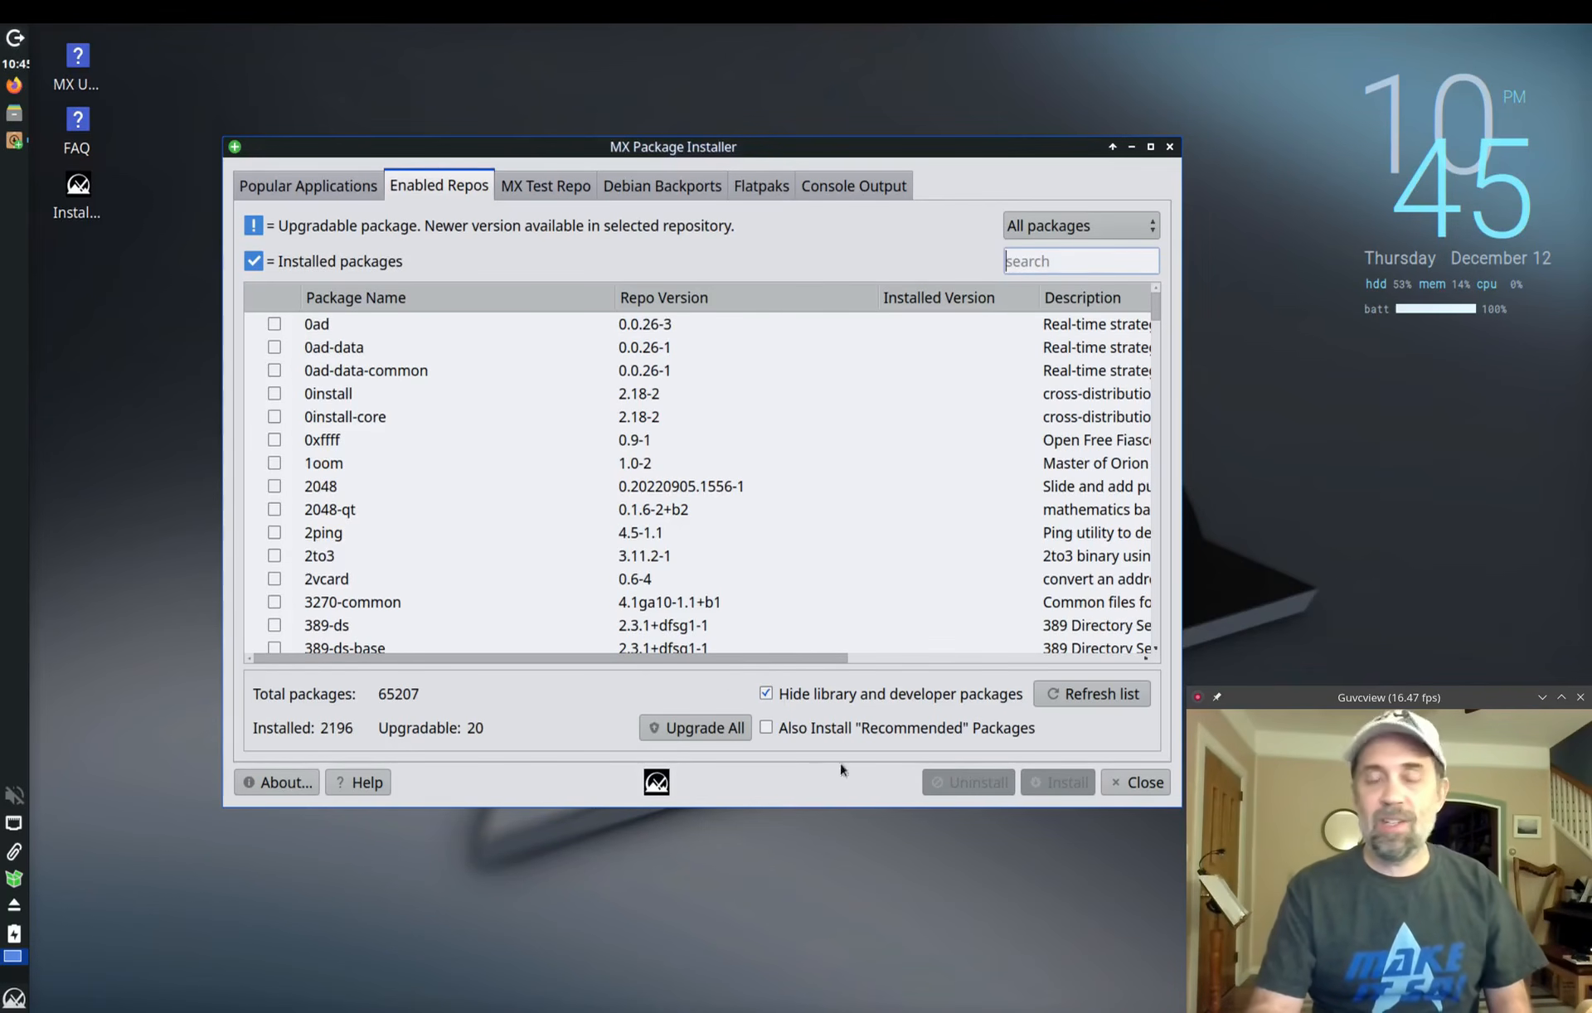
Step: Set the Enabled Repos filter to Upgradable, showing the 20 packages firefox through tzdata
click(1044, 263)
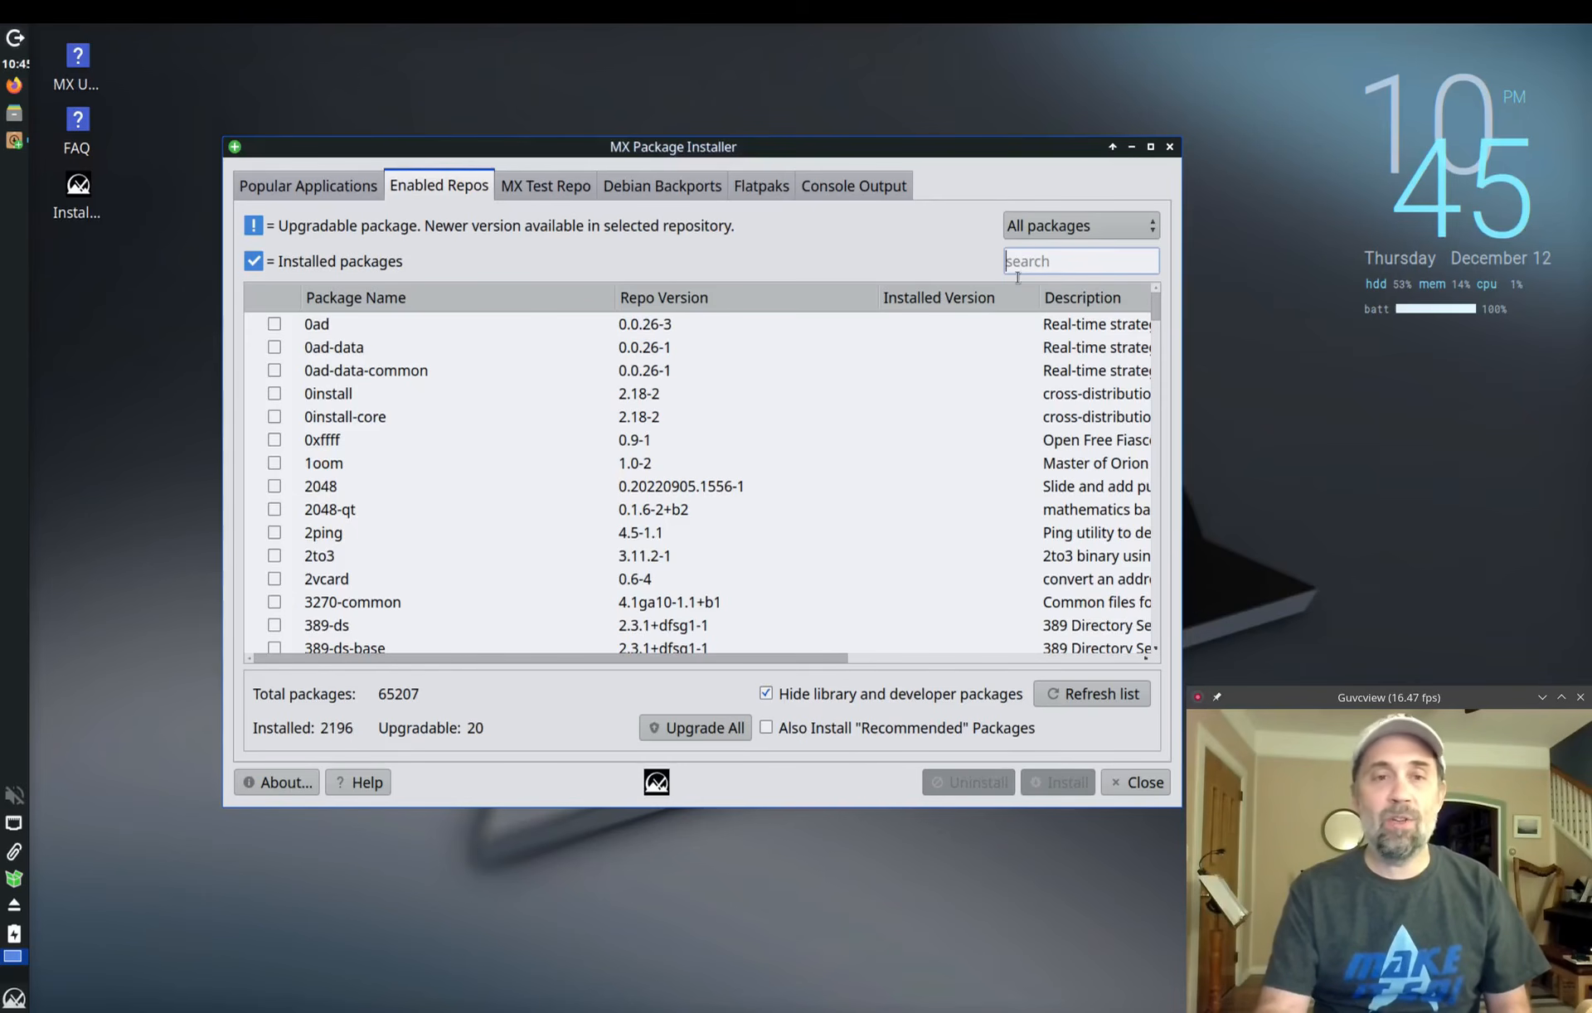
click(1020, 229)
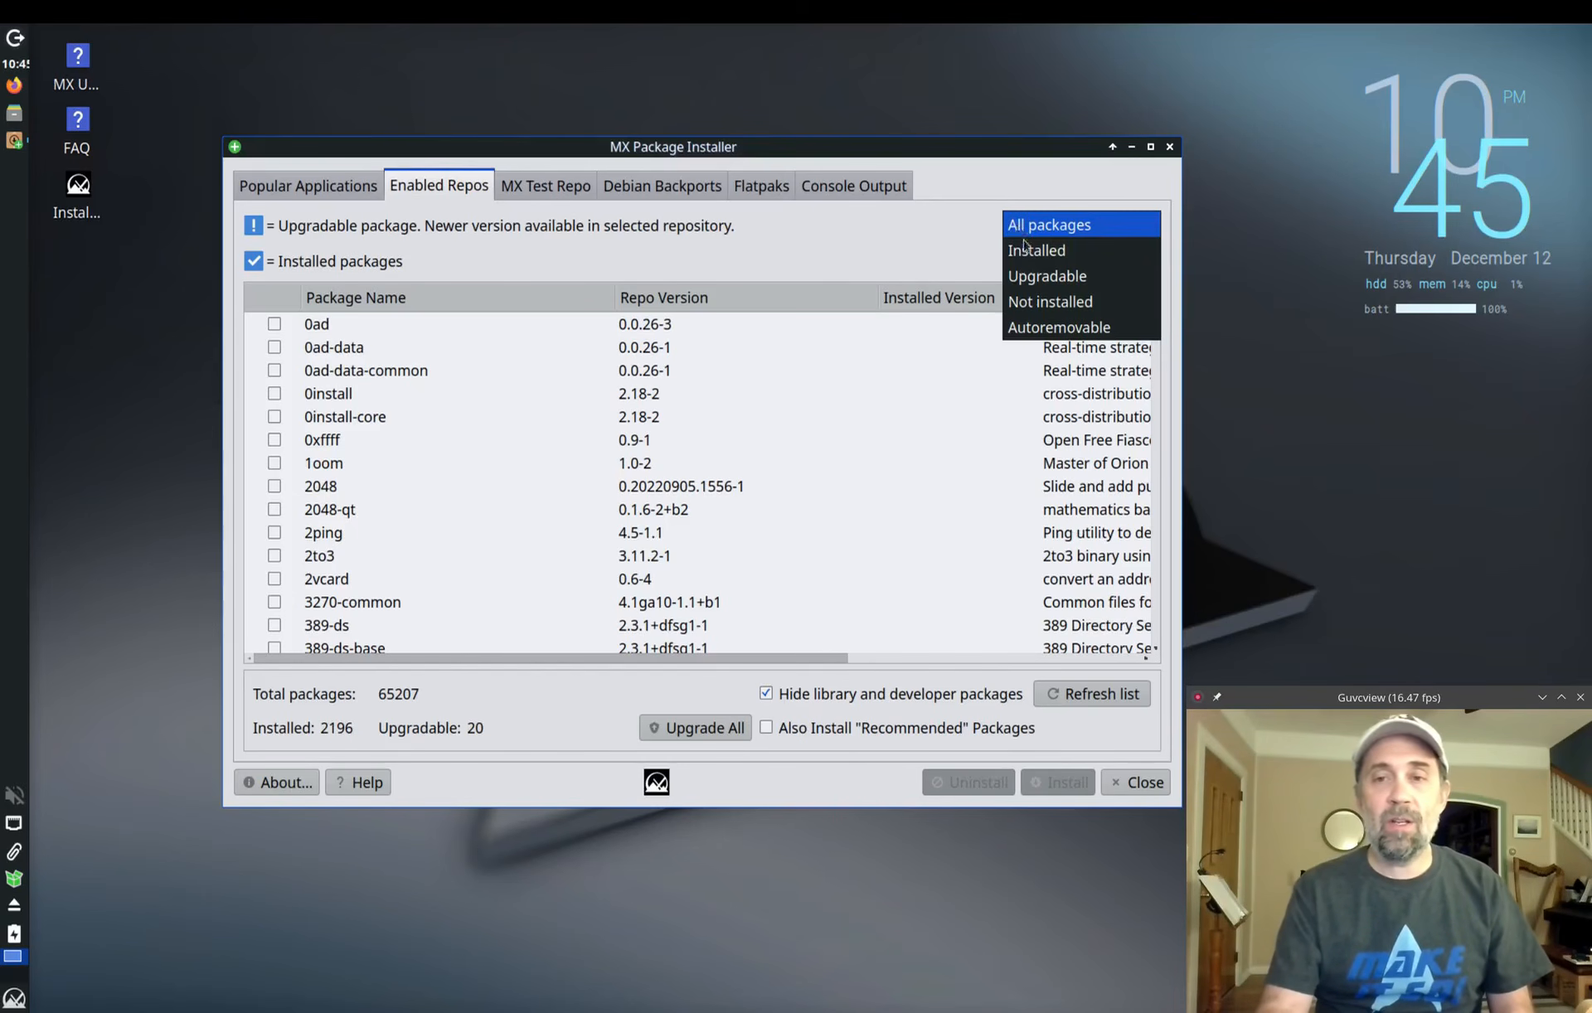
click(1044, 278)
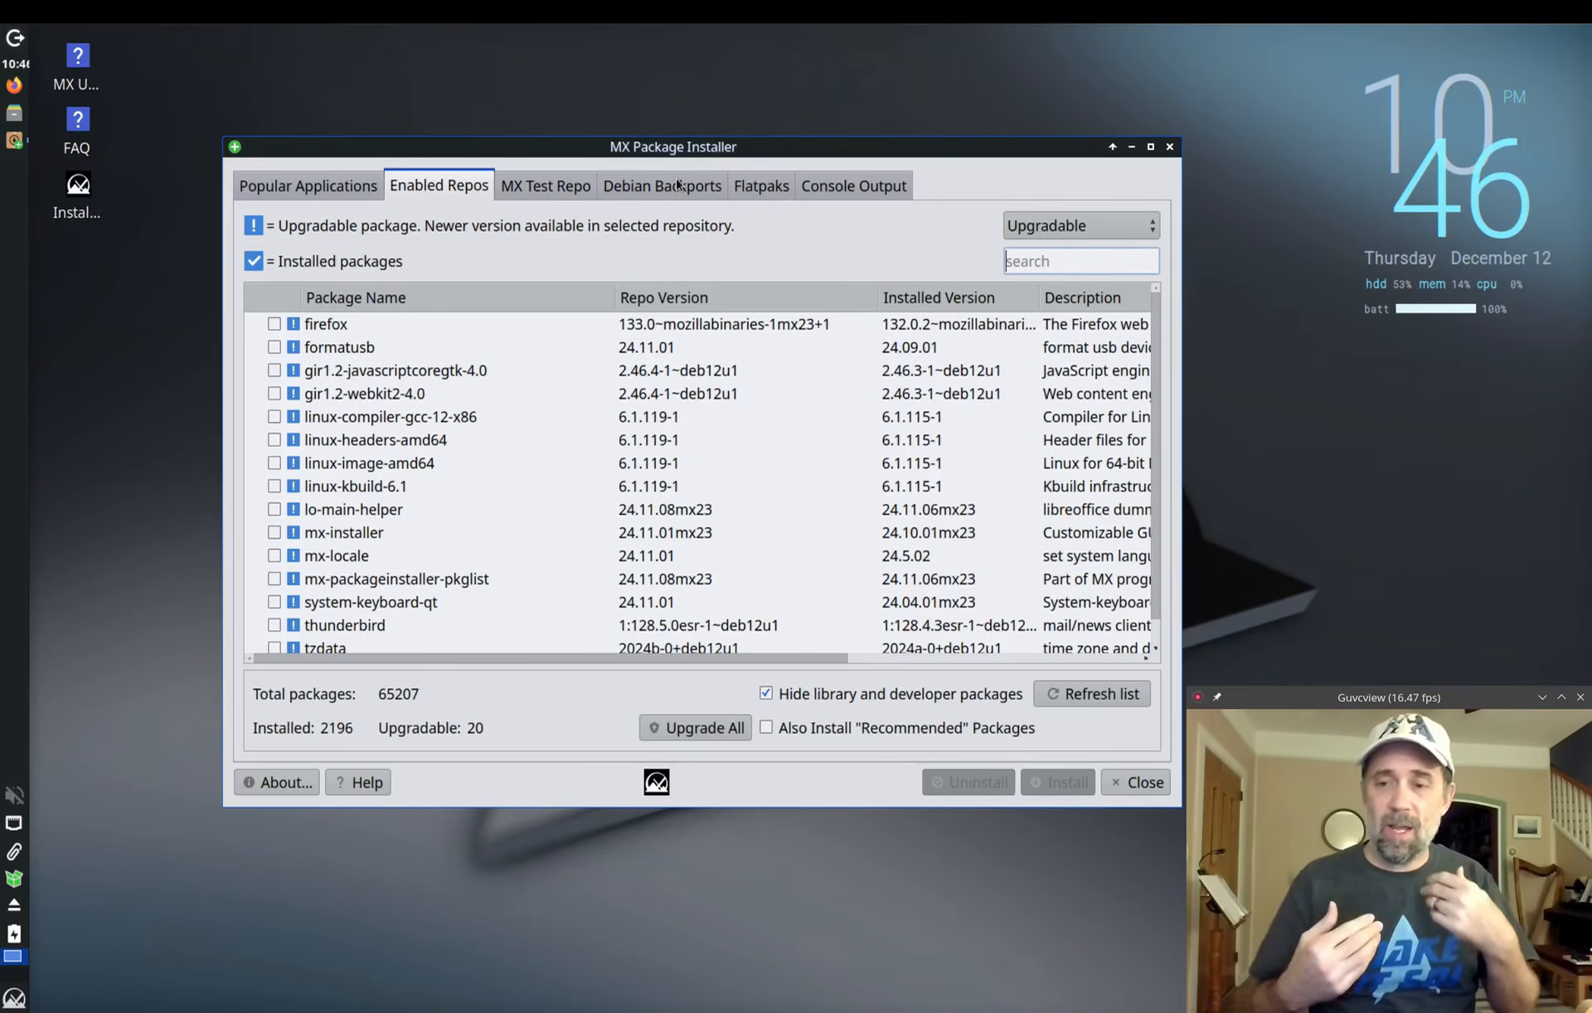
Step: Switch to the MX Test Repo tab and filter its 2996 packages to 'Not installed'
click(528, 195)
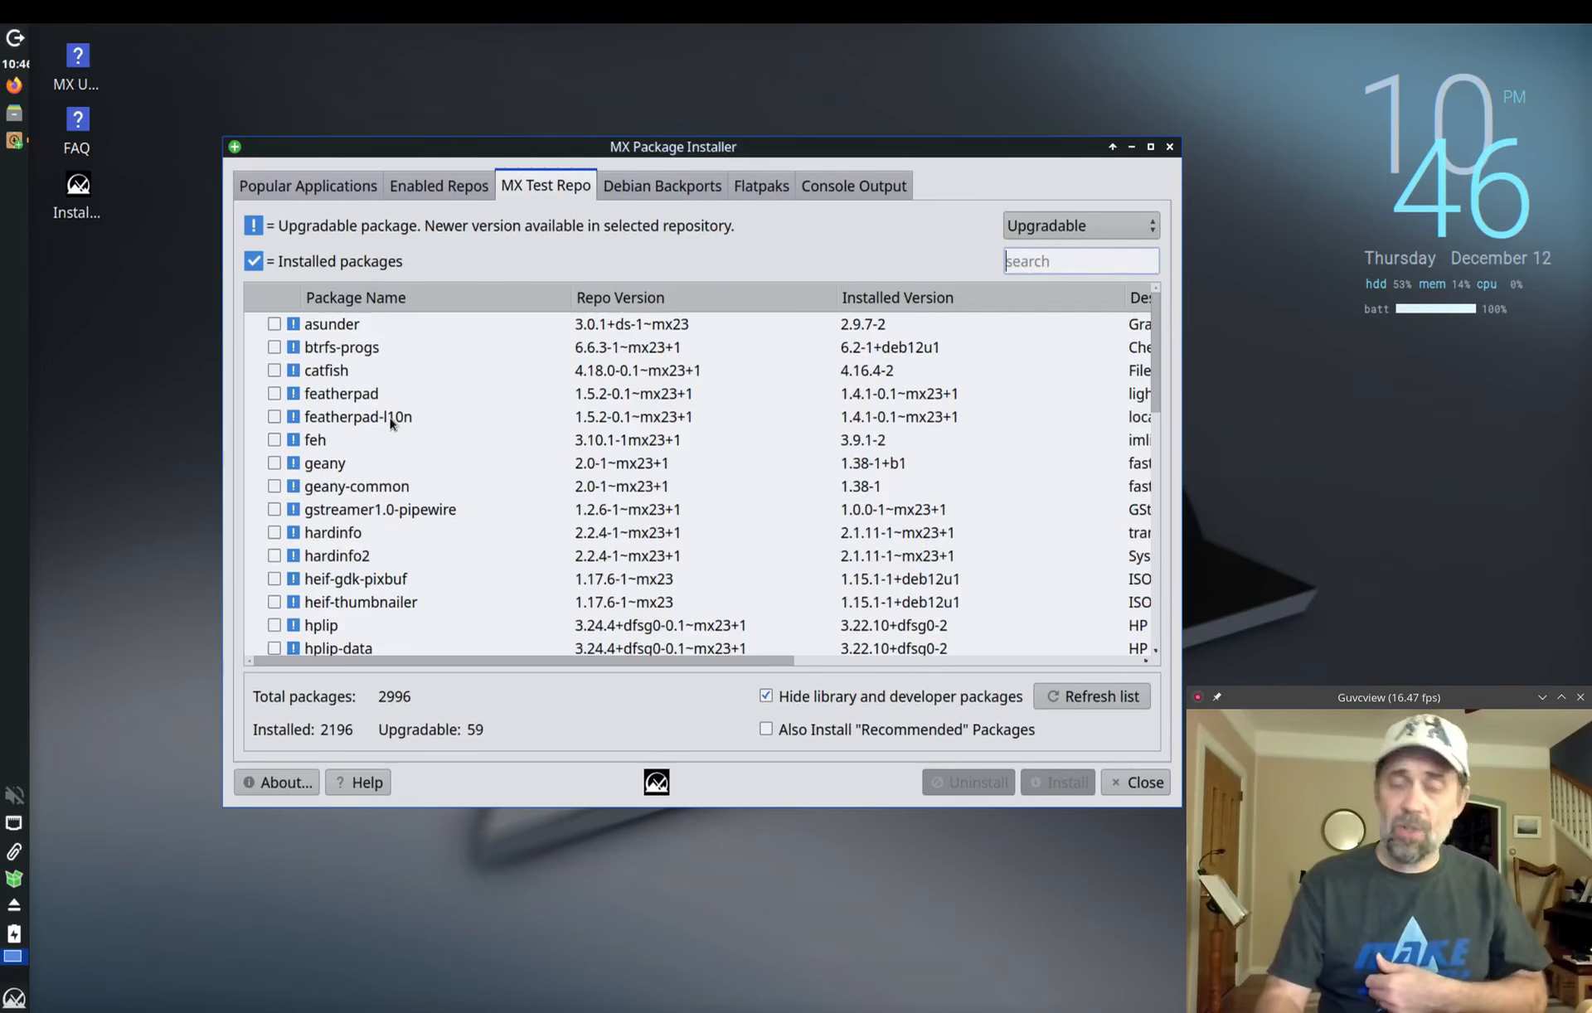
scroll(391, 423, down, 2)
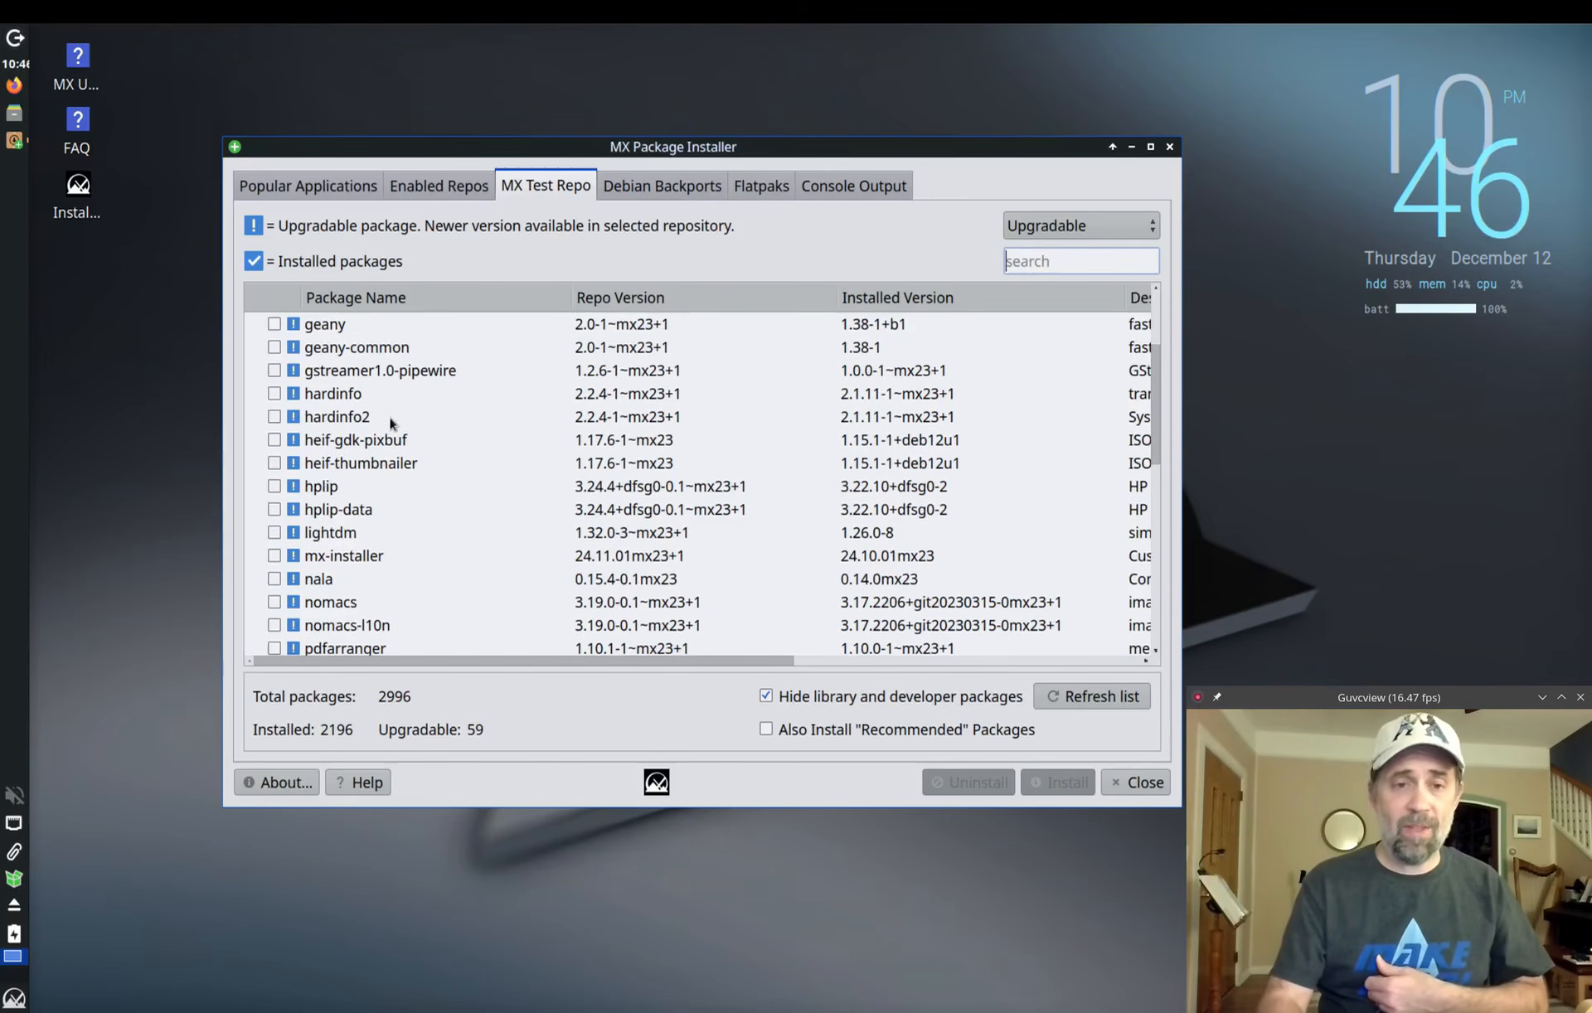
click(1042, 229)
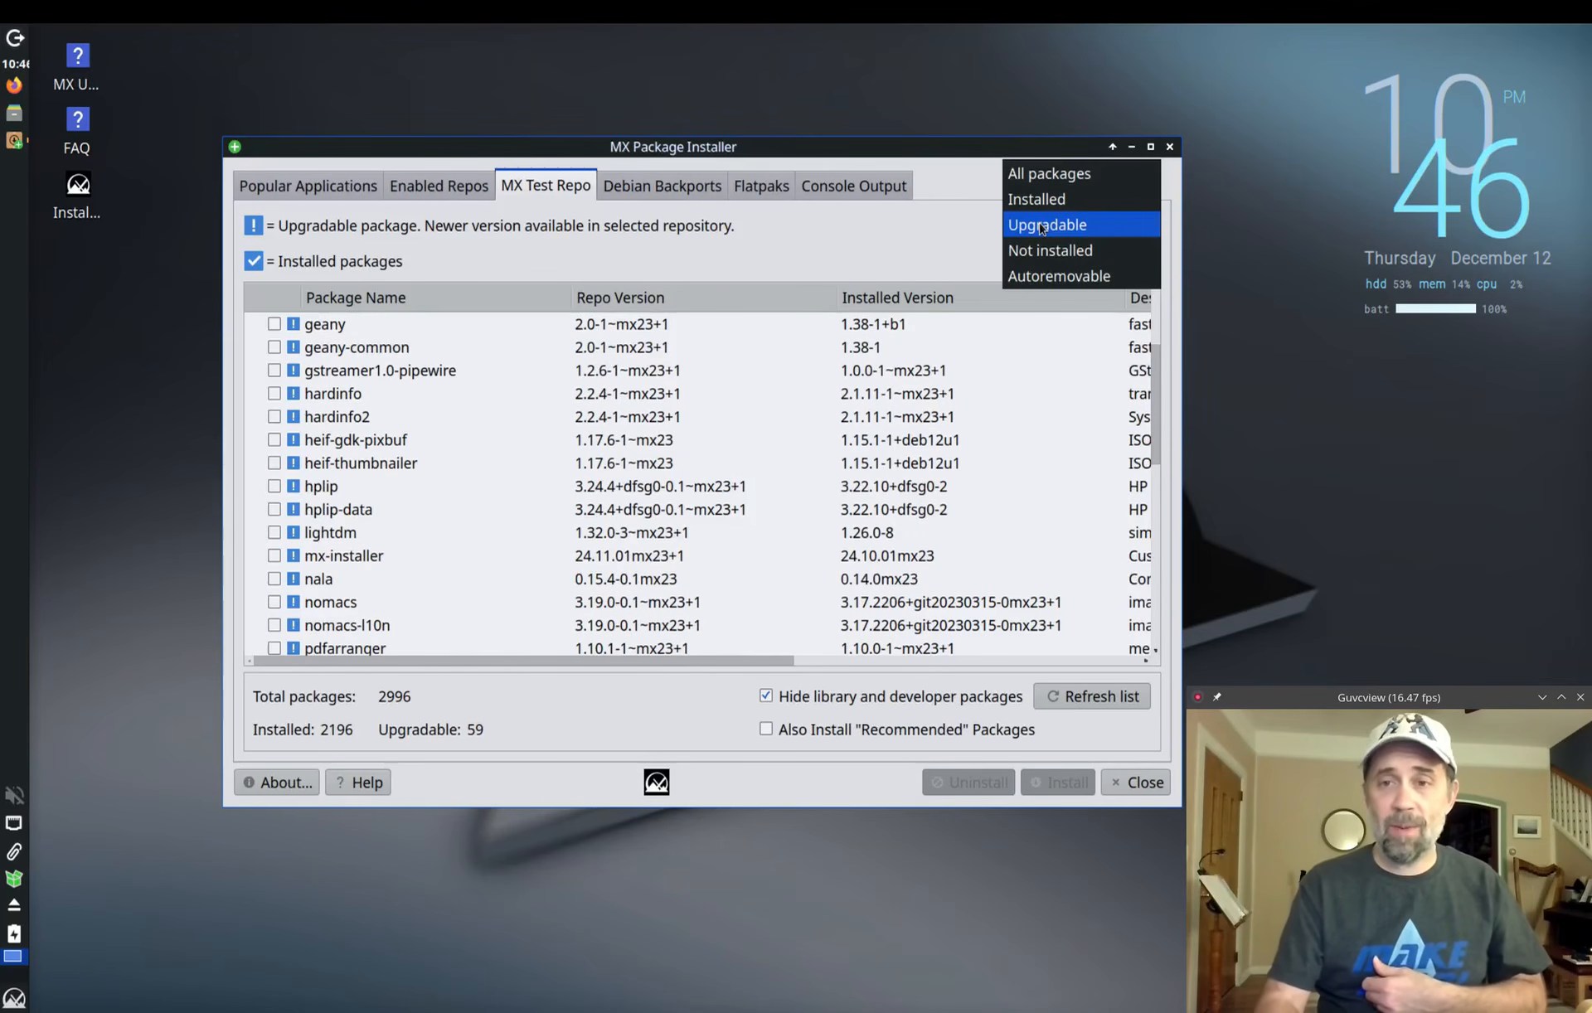
click(1045, 178)
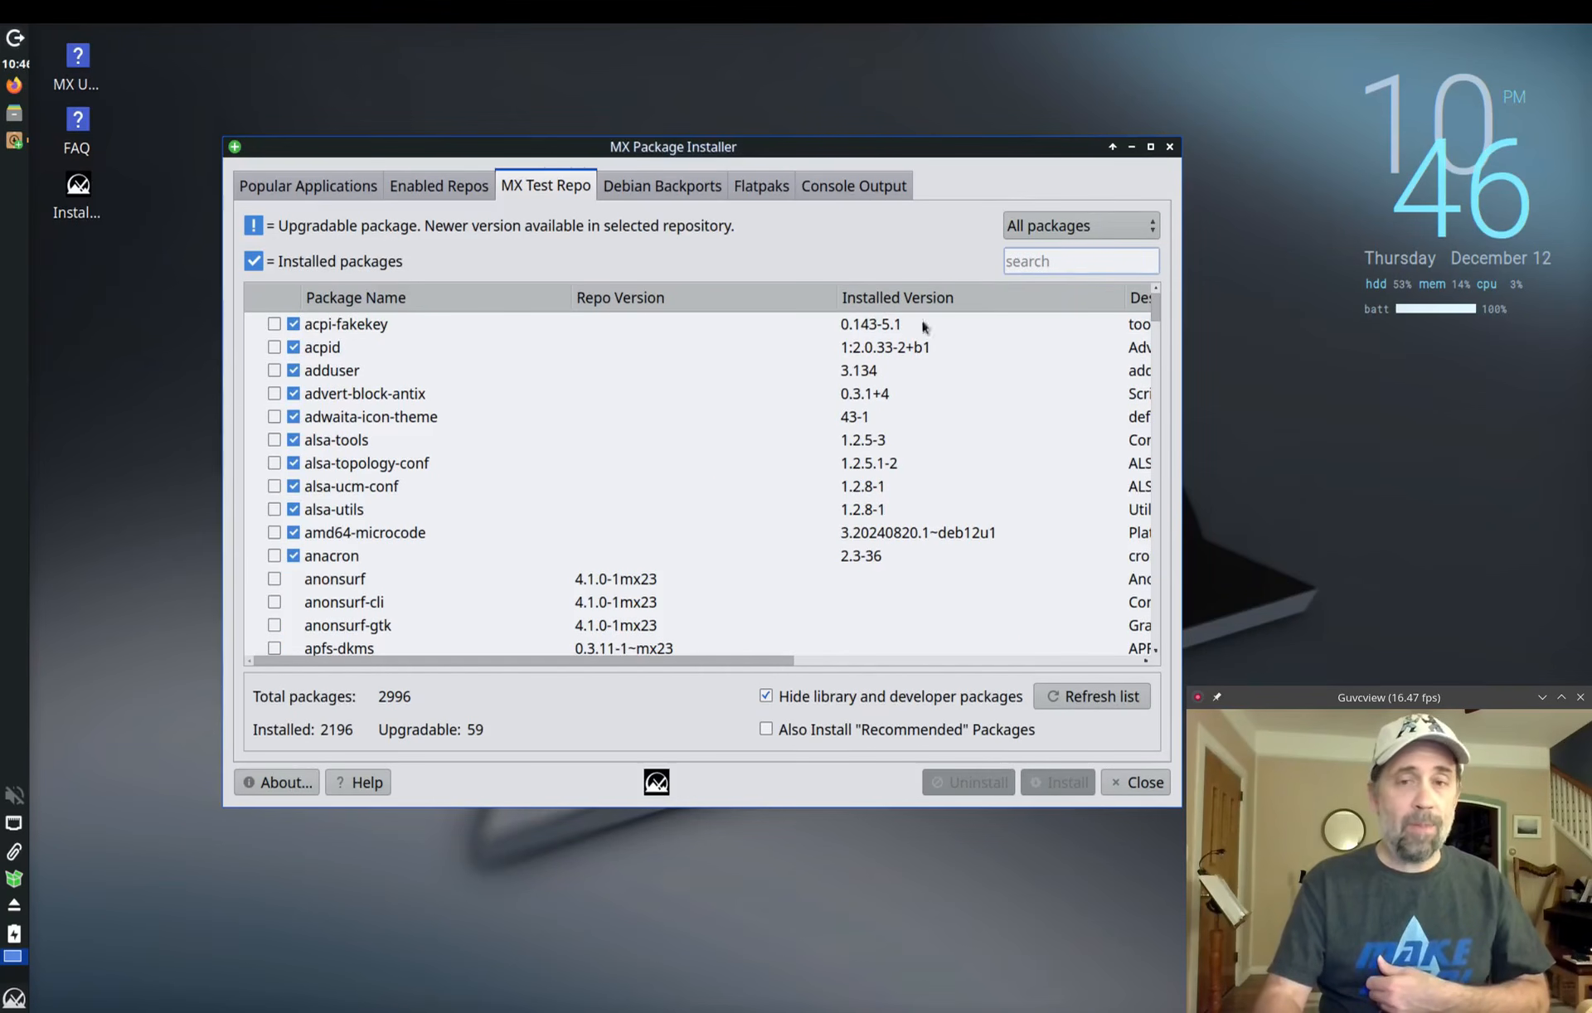
click(1068, 242)
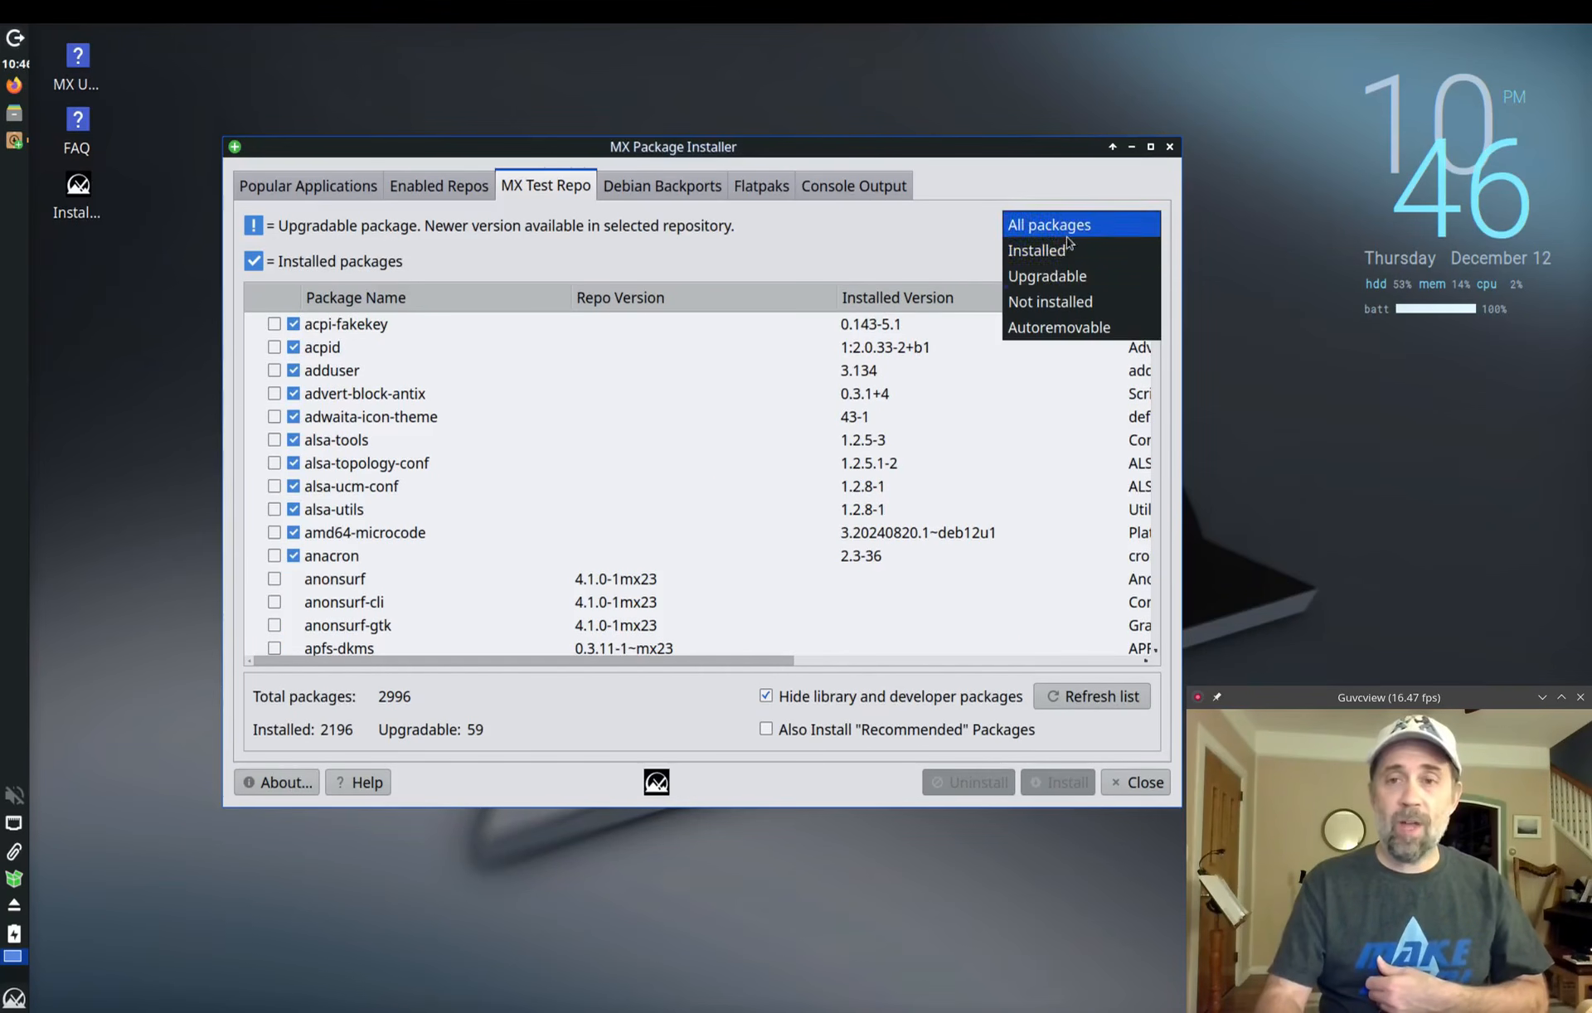
click(1046, 313)
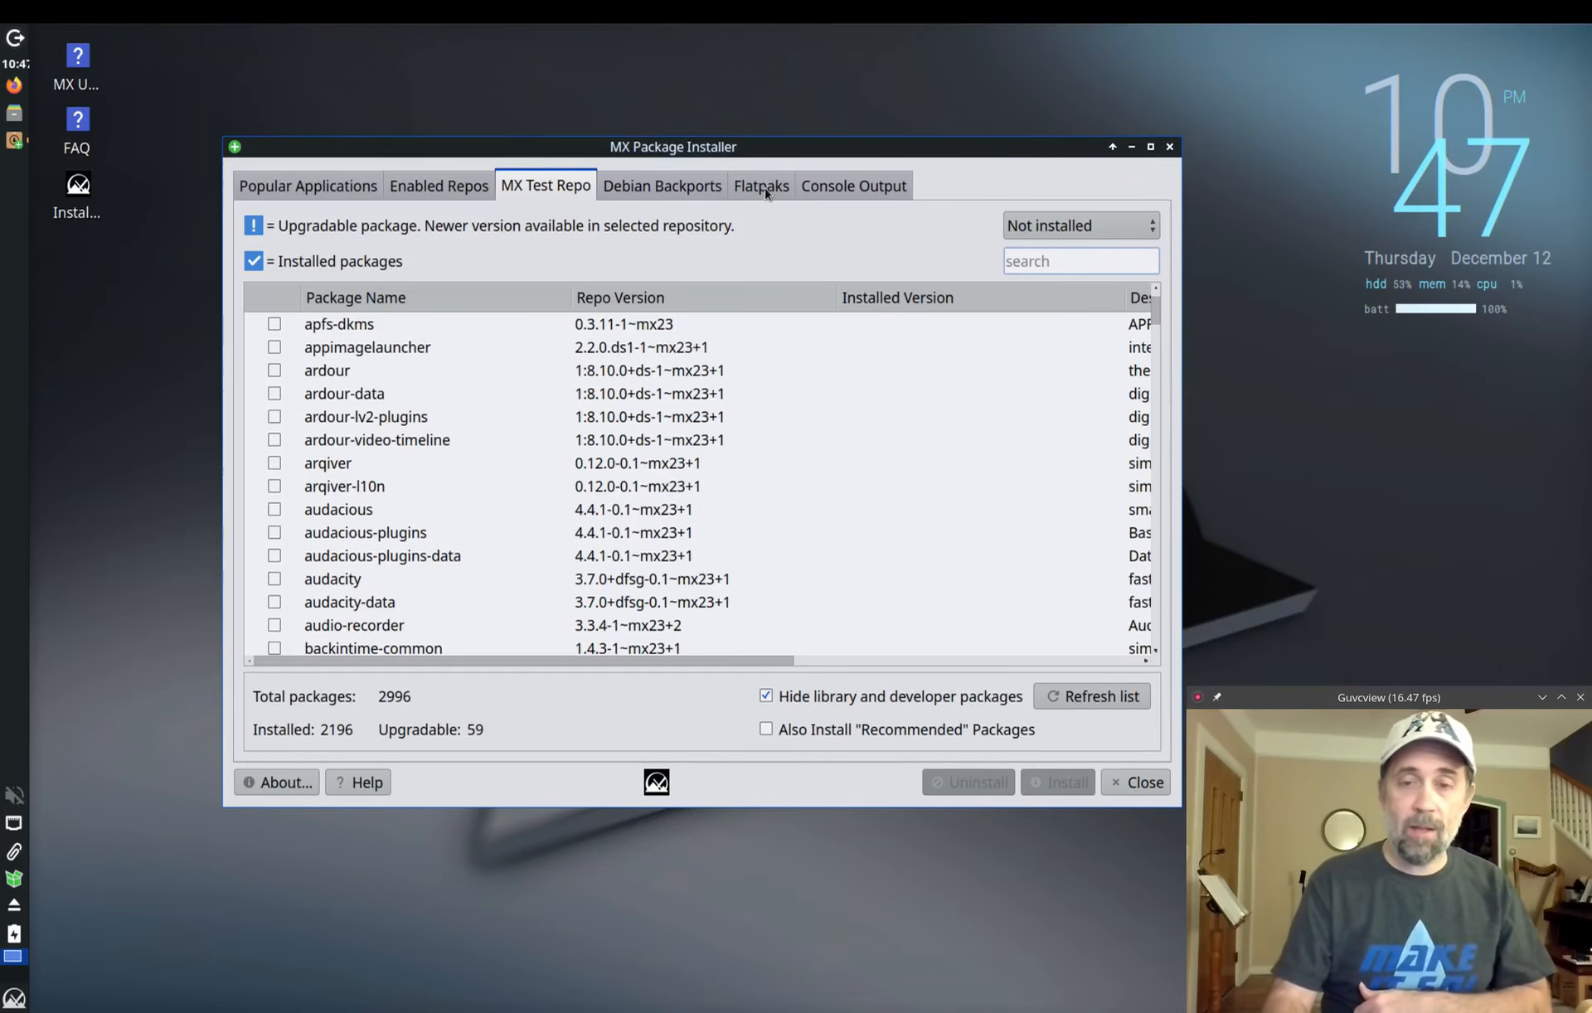
Step: Scroll through the Console Output install log, then switch to the Flatpaks tab
click(862, 186)
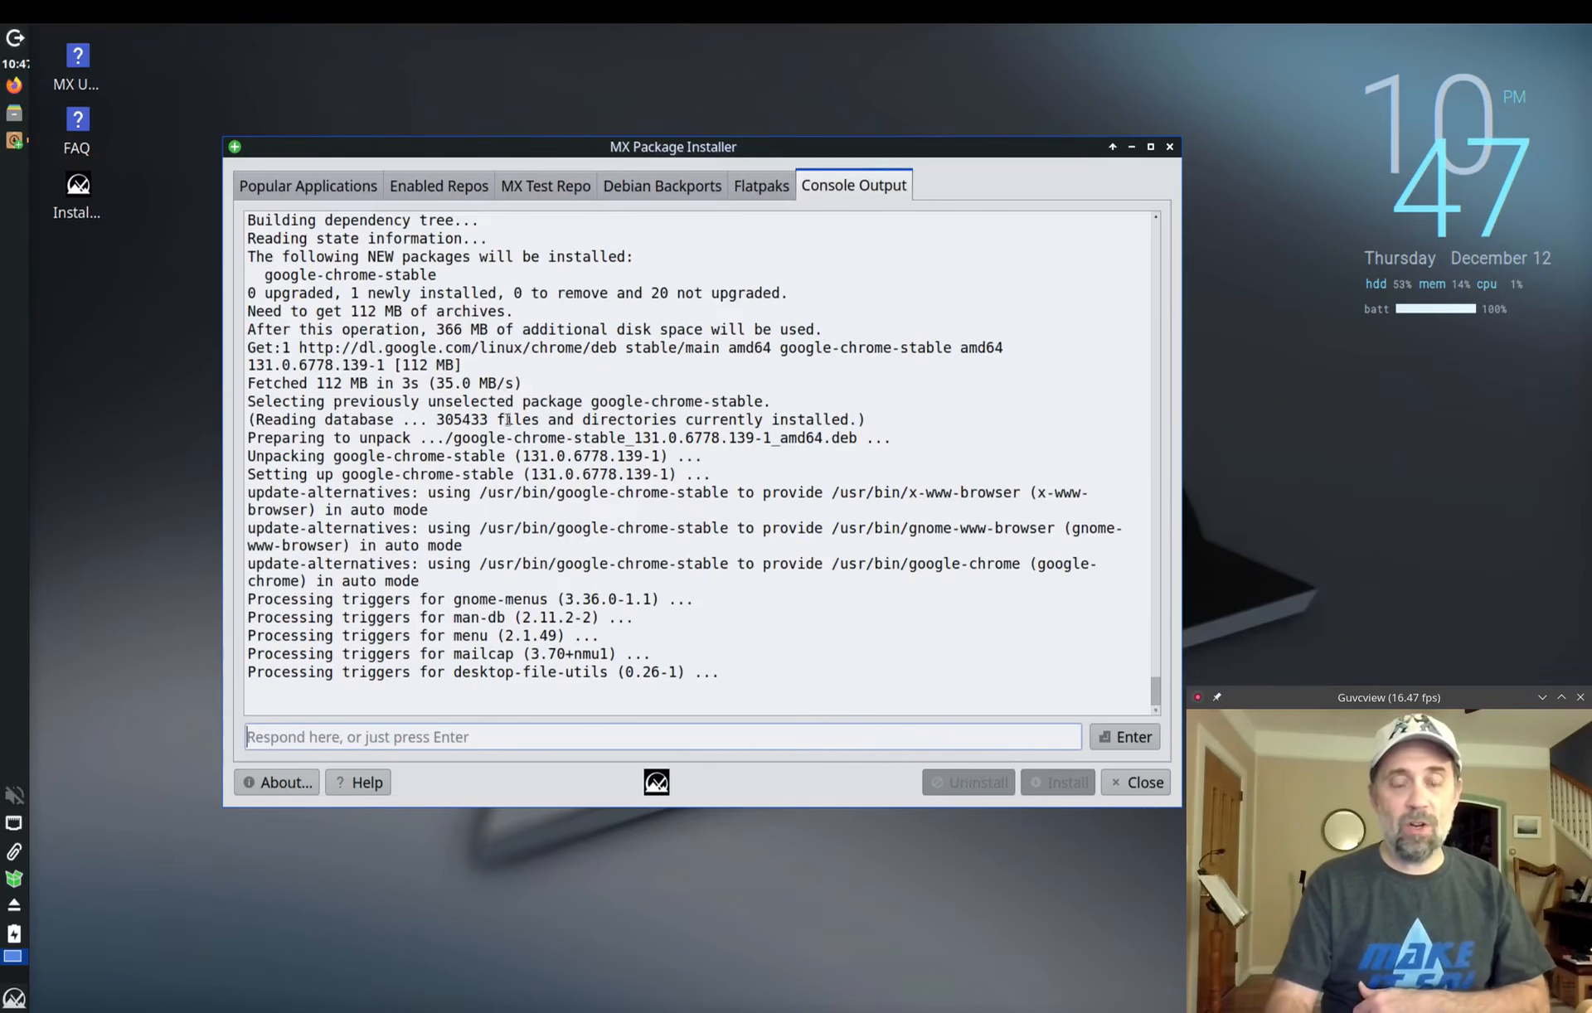
scroll(509, 421, up, 9)
scroll(508, 421, up, 7)
scroll(552, 361, down, 2)
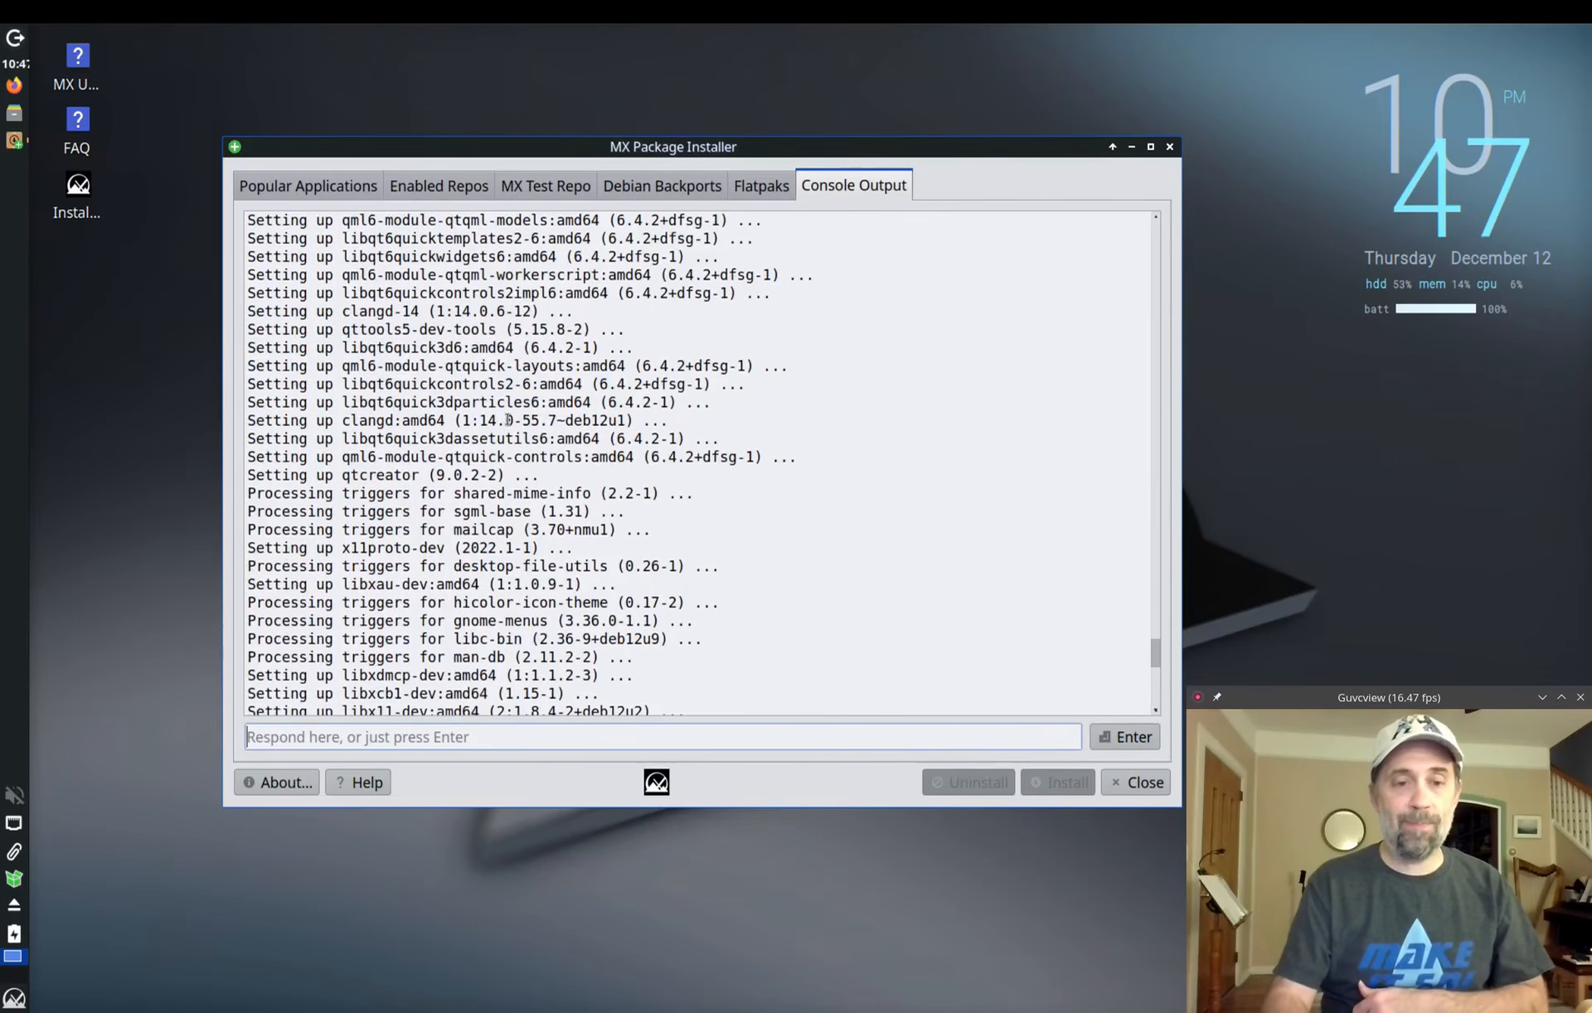
click(767, 184)
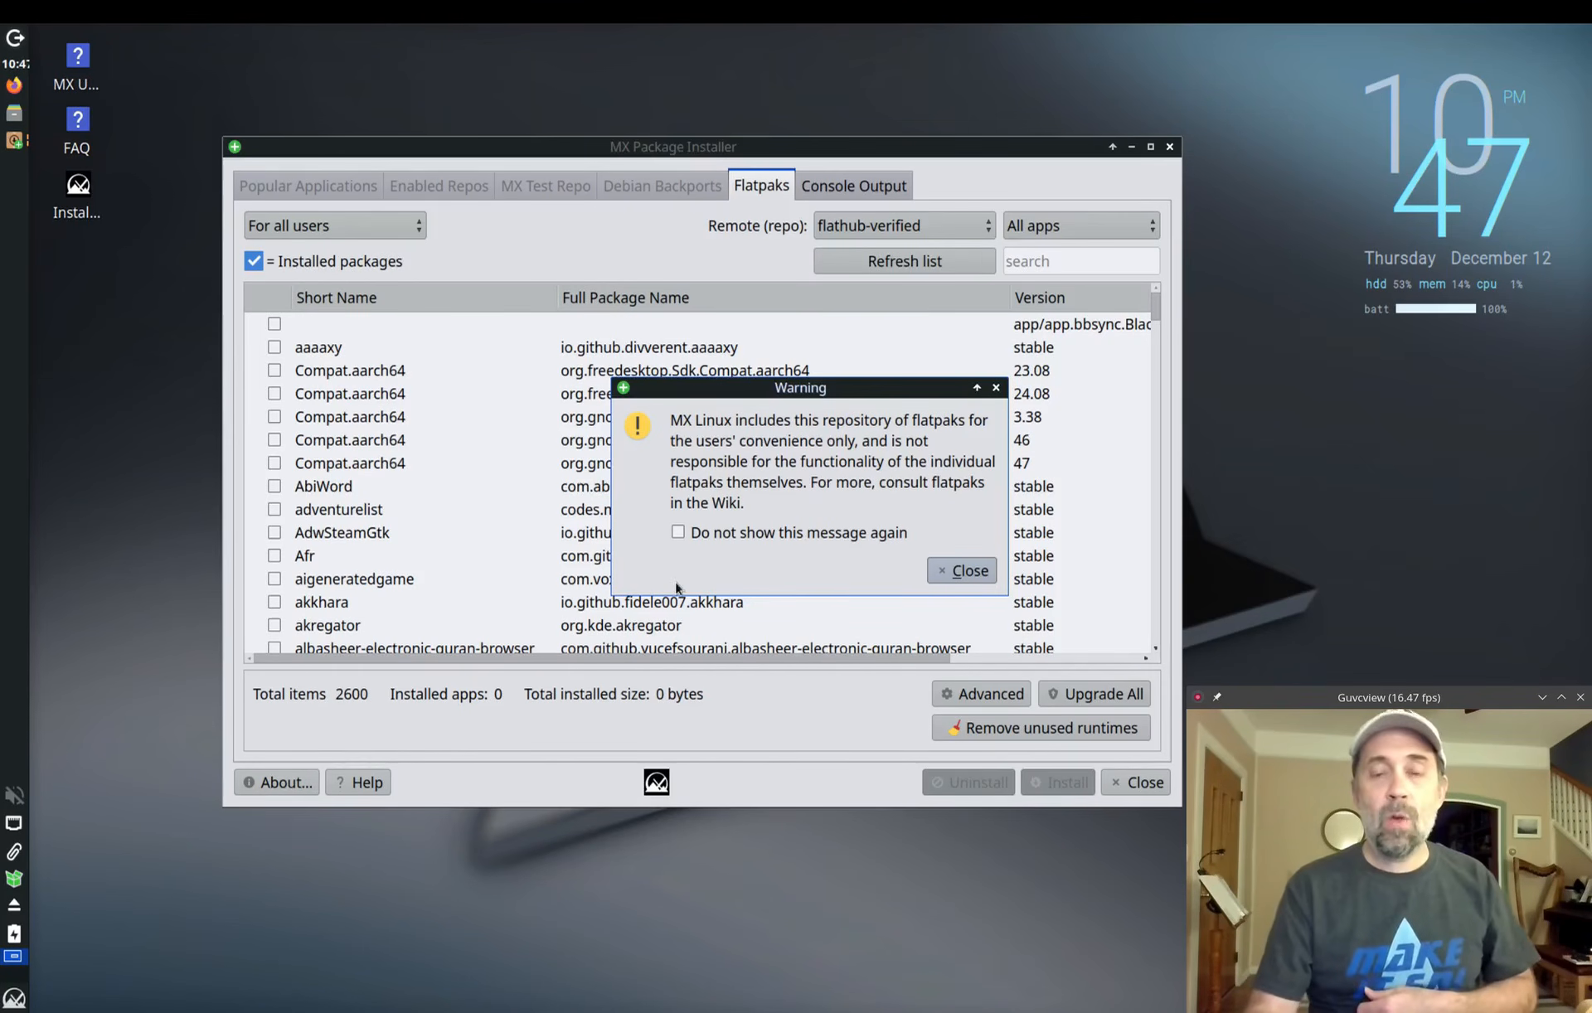
Step: Dismiss the flatpak repository warning and scroll through the flathub-verified list
click(970, 572)
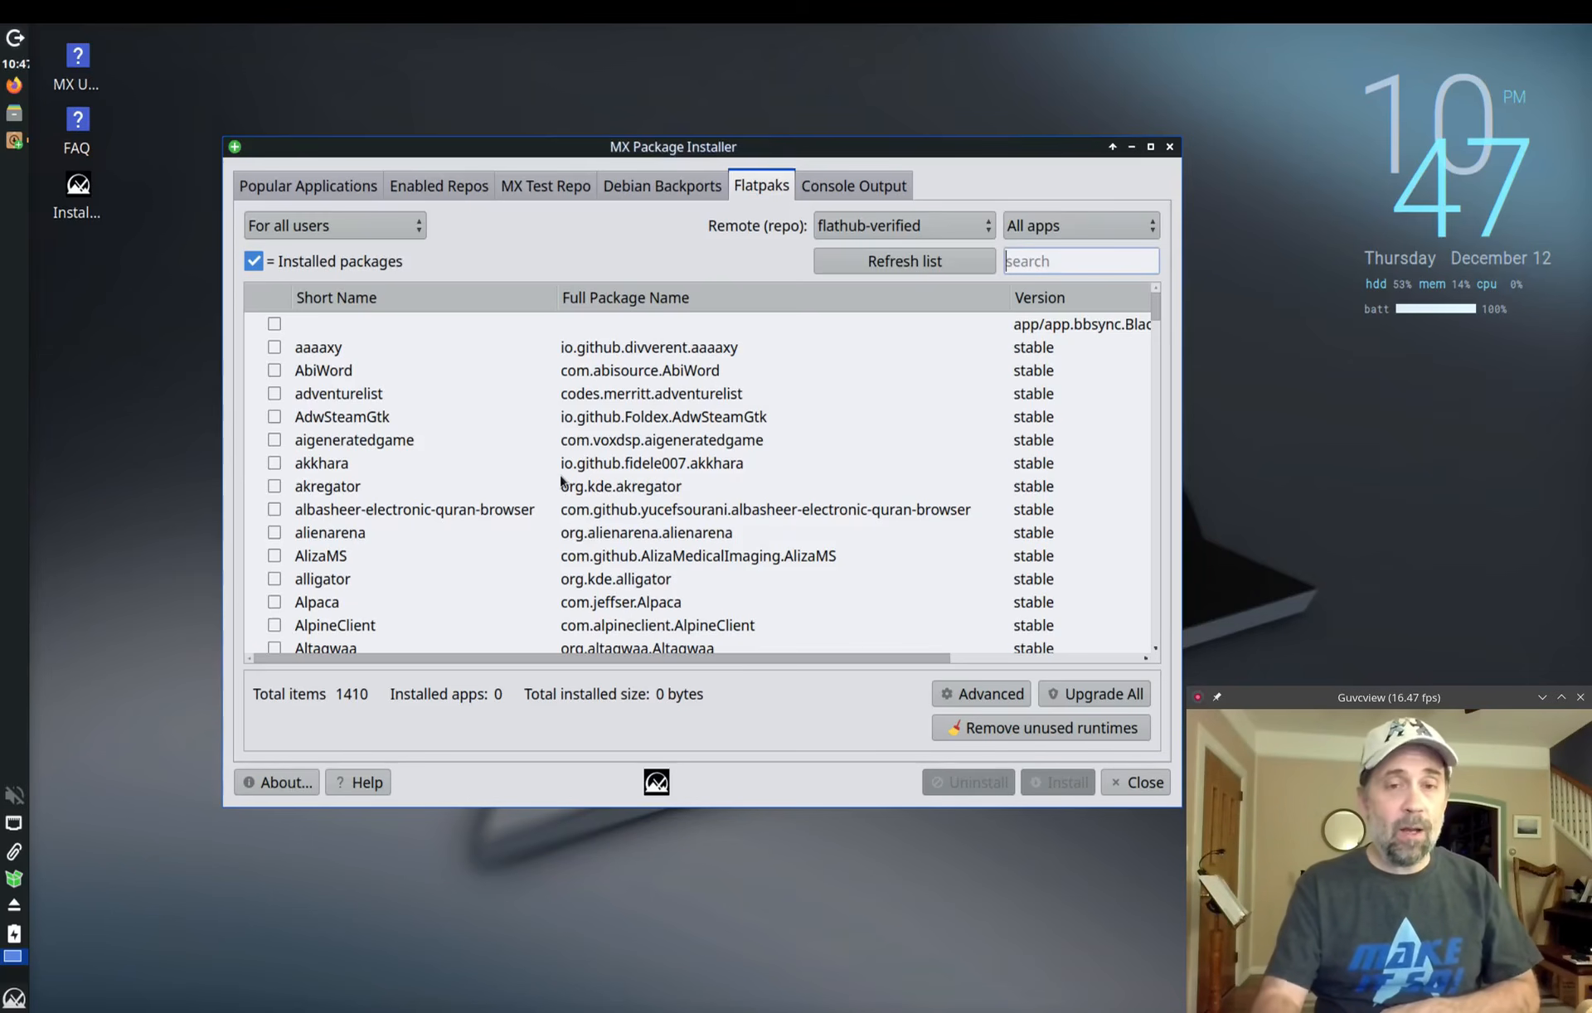
scroll(560, 481, down, 10)
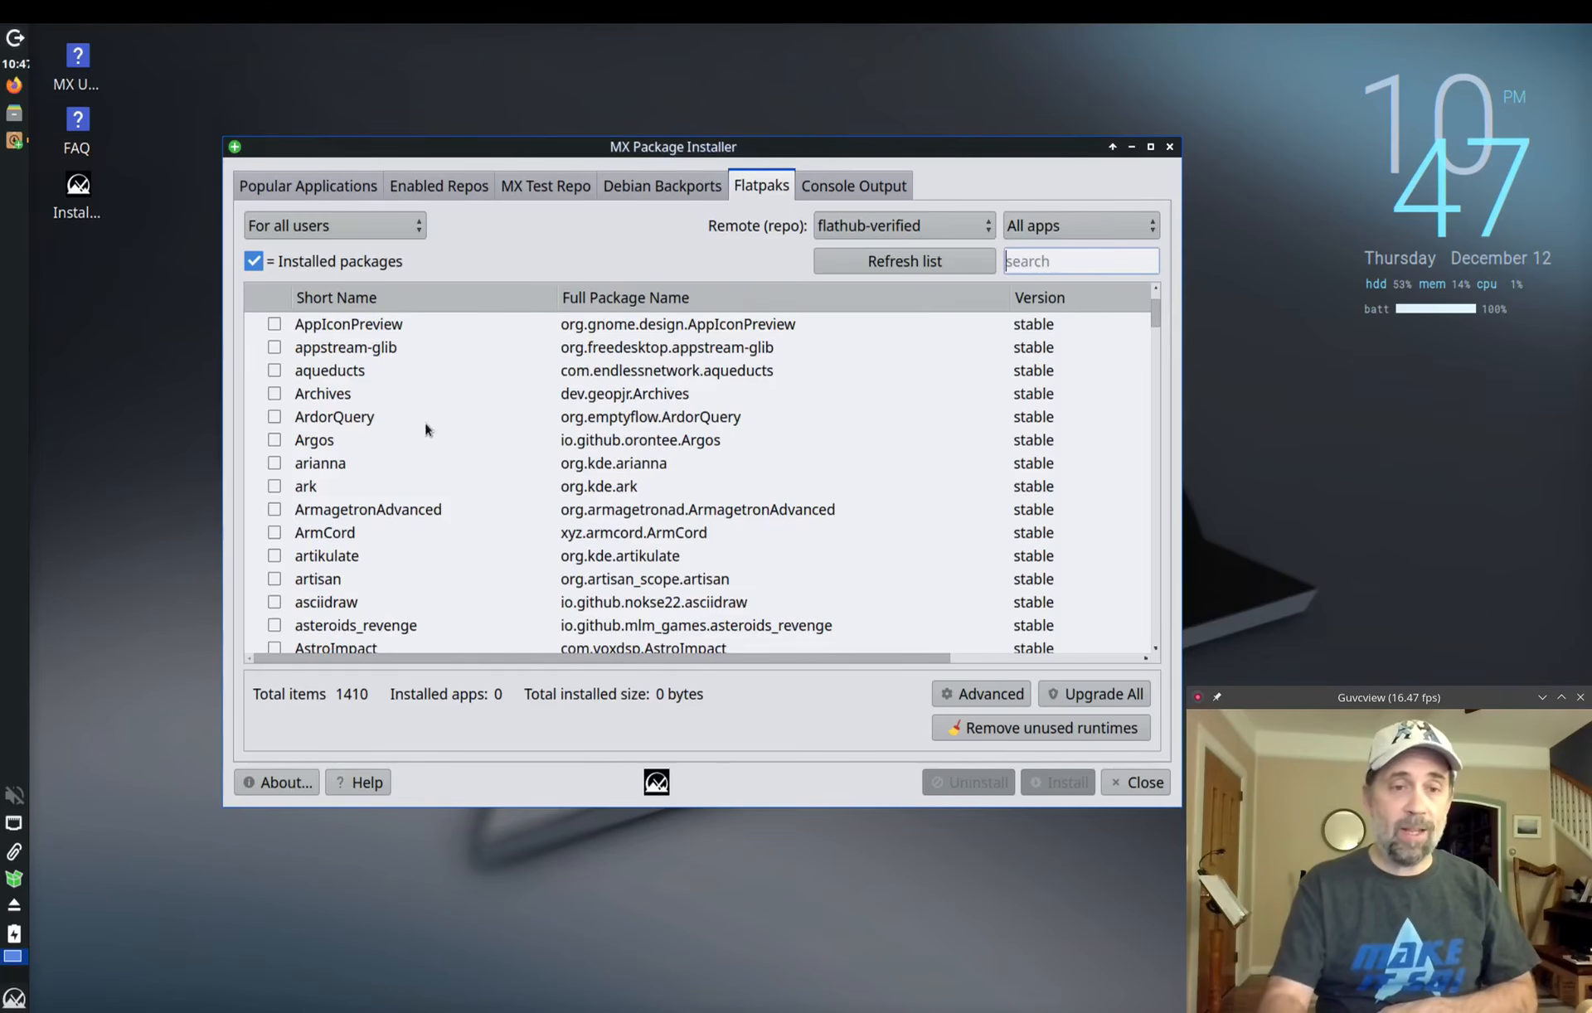
scroll(427, 417, down, 8)
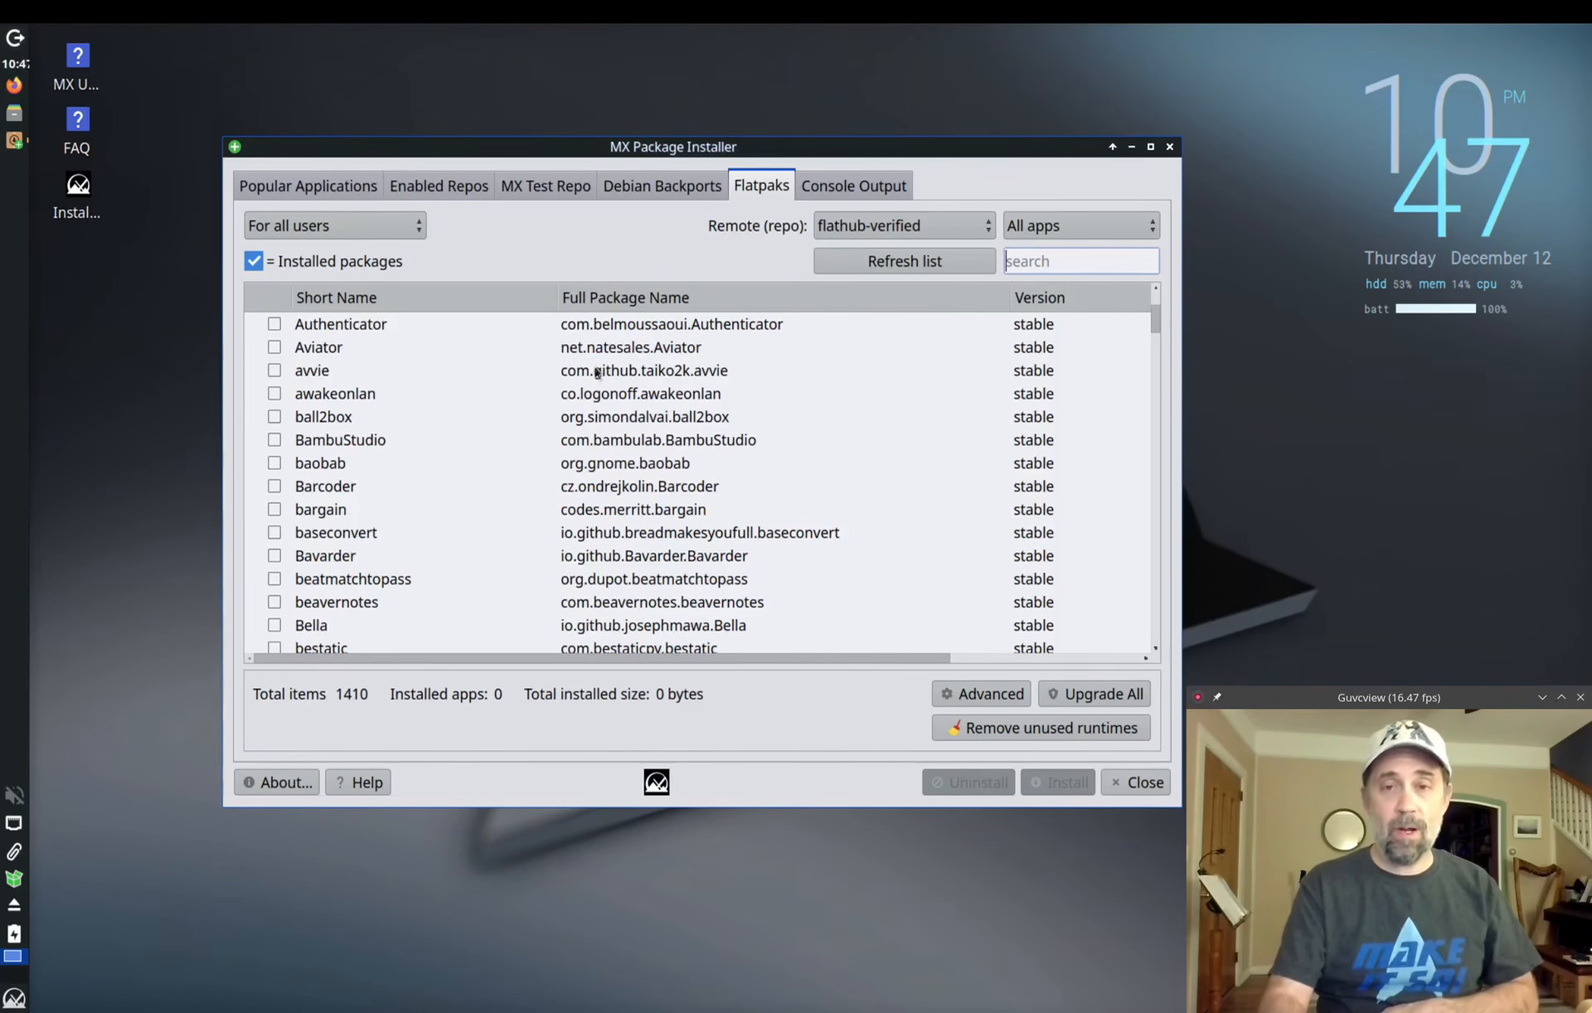
Step: Change the Remote (repo) from flathub-verified to flathub, listing 2940 items
click(880, 230)
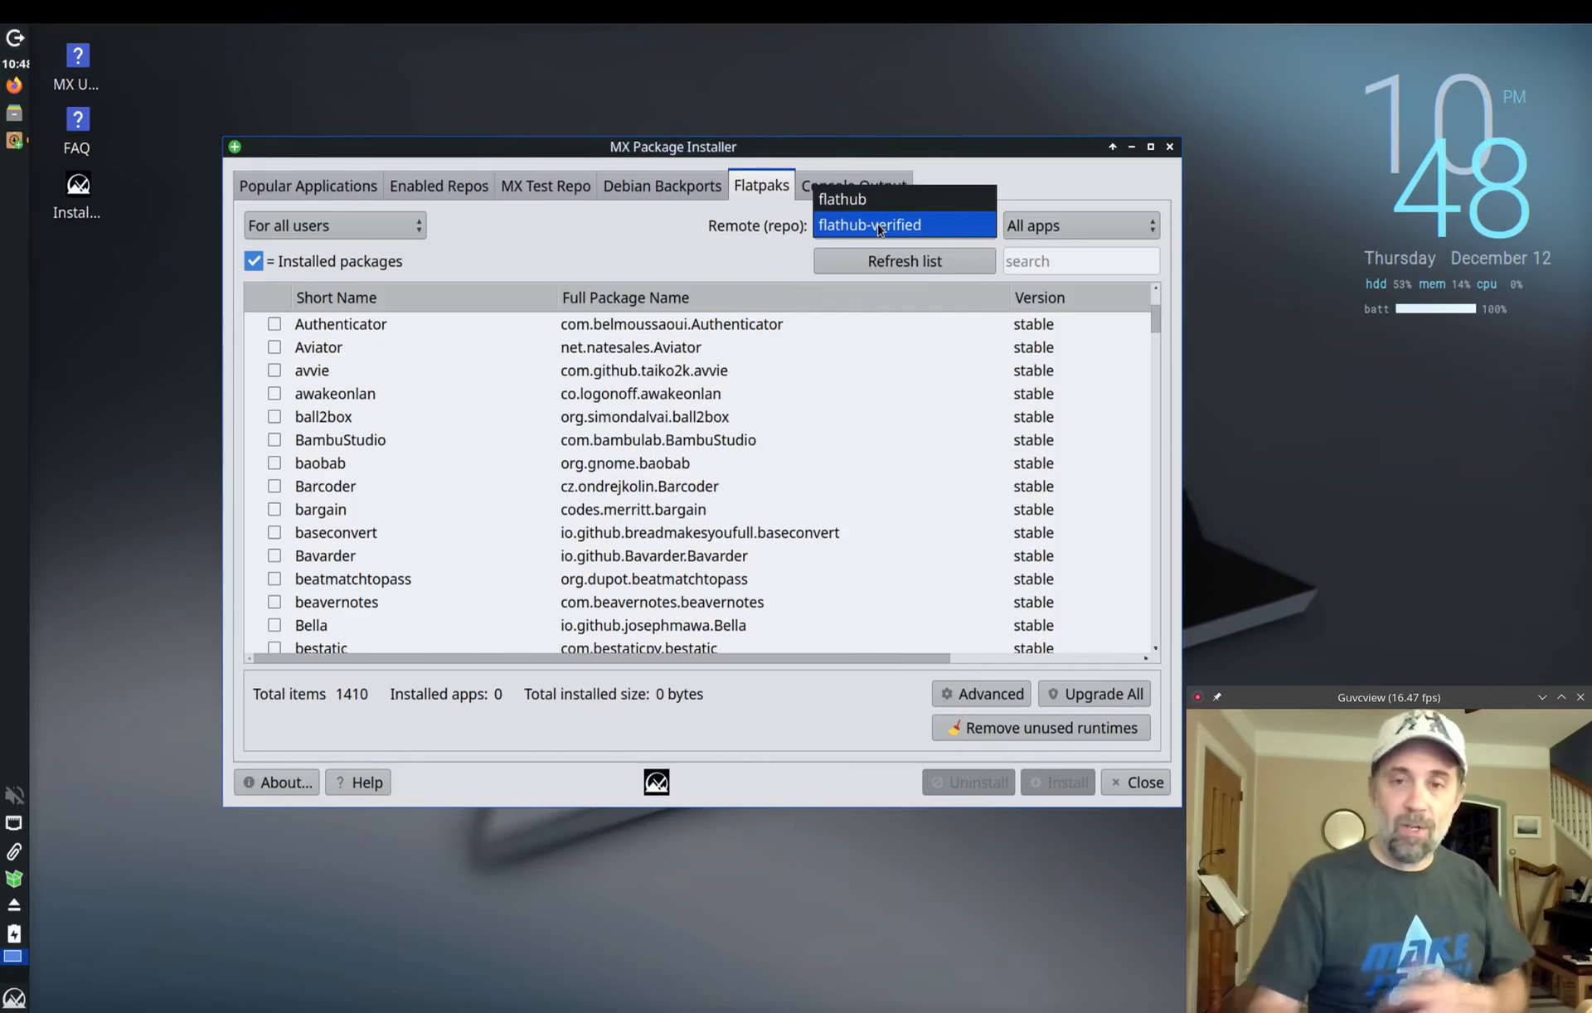
click(709, 262)
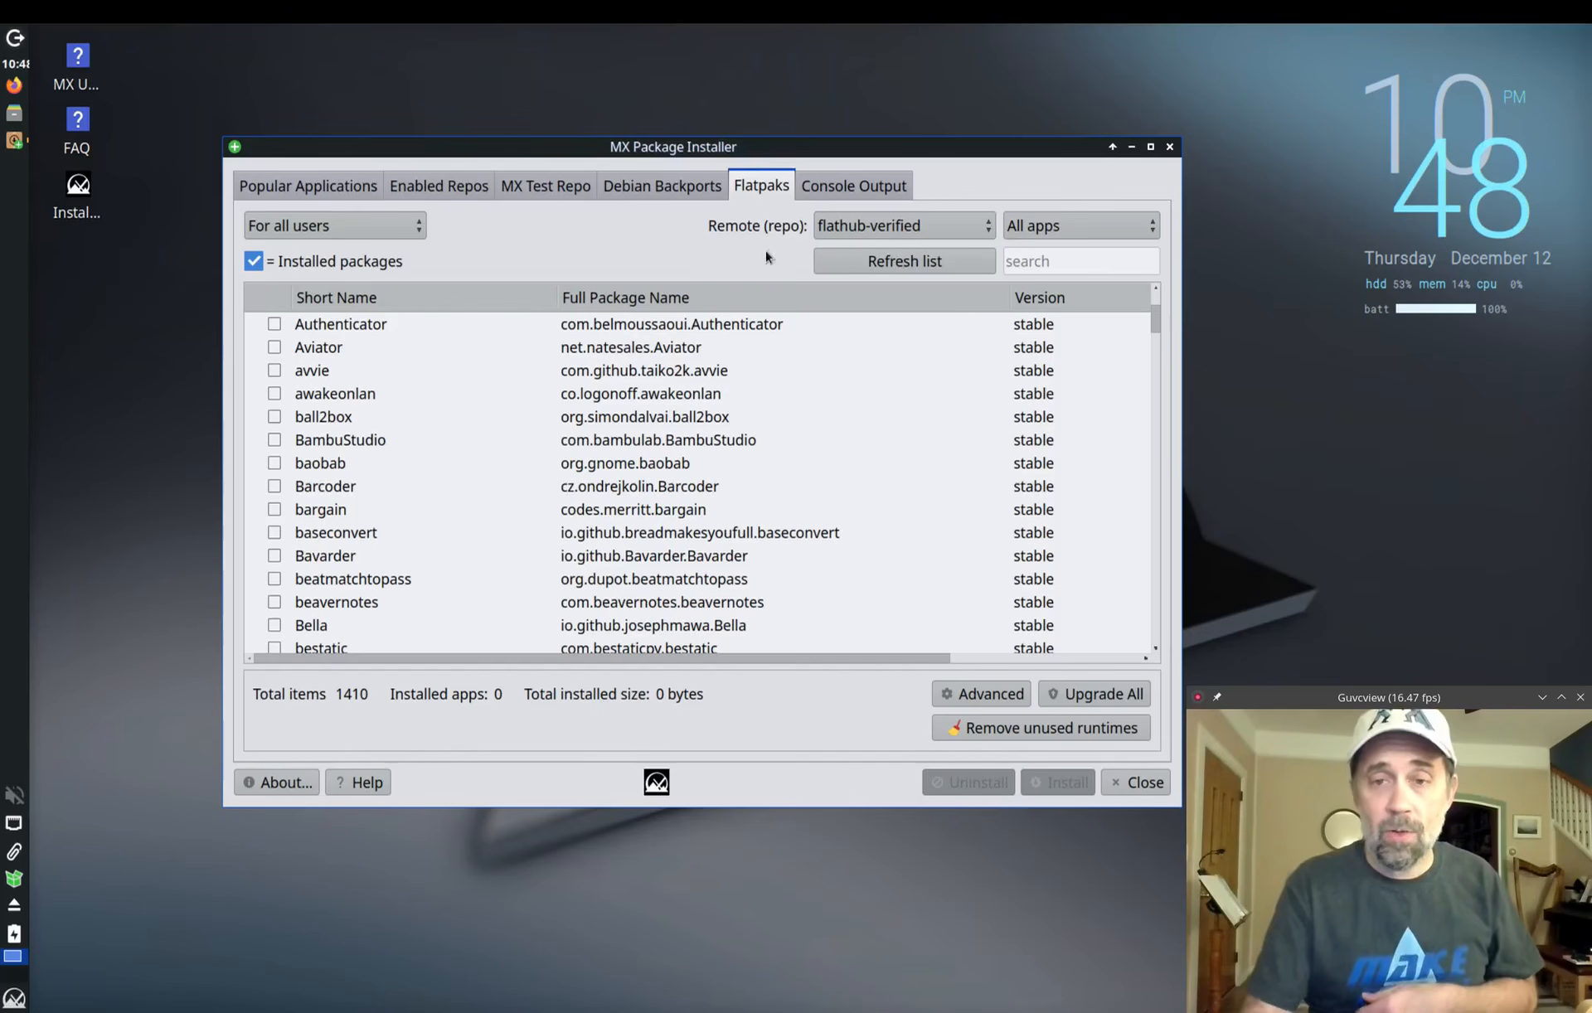
click(833, 225)
click(844, 203)
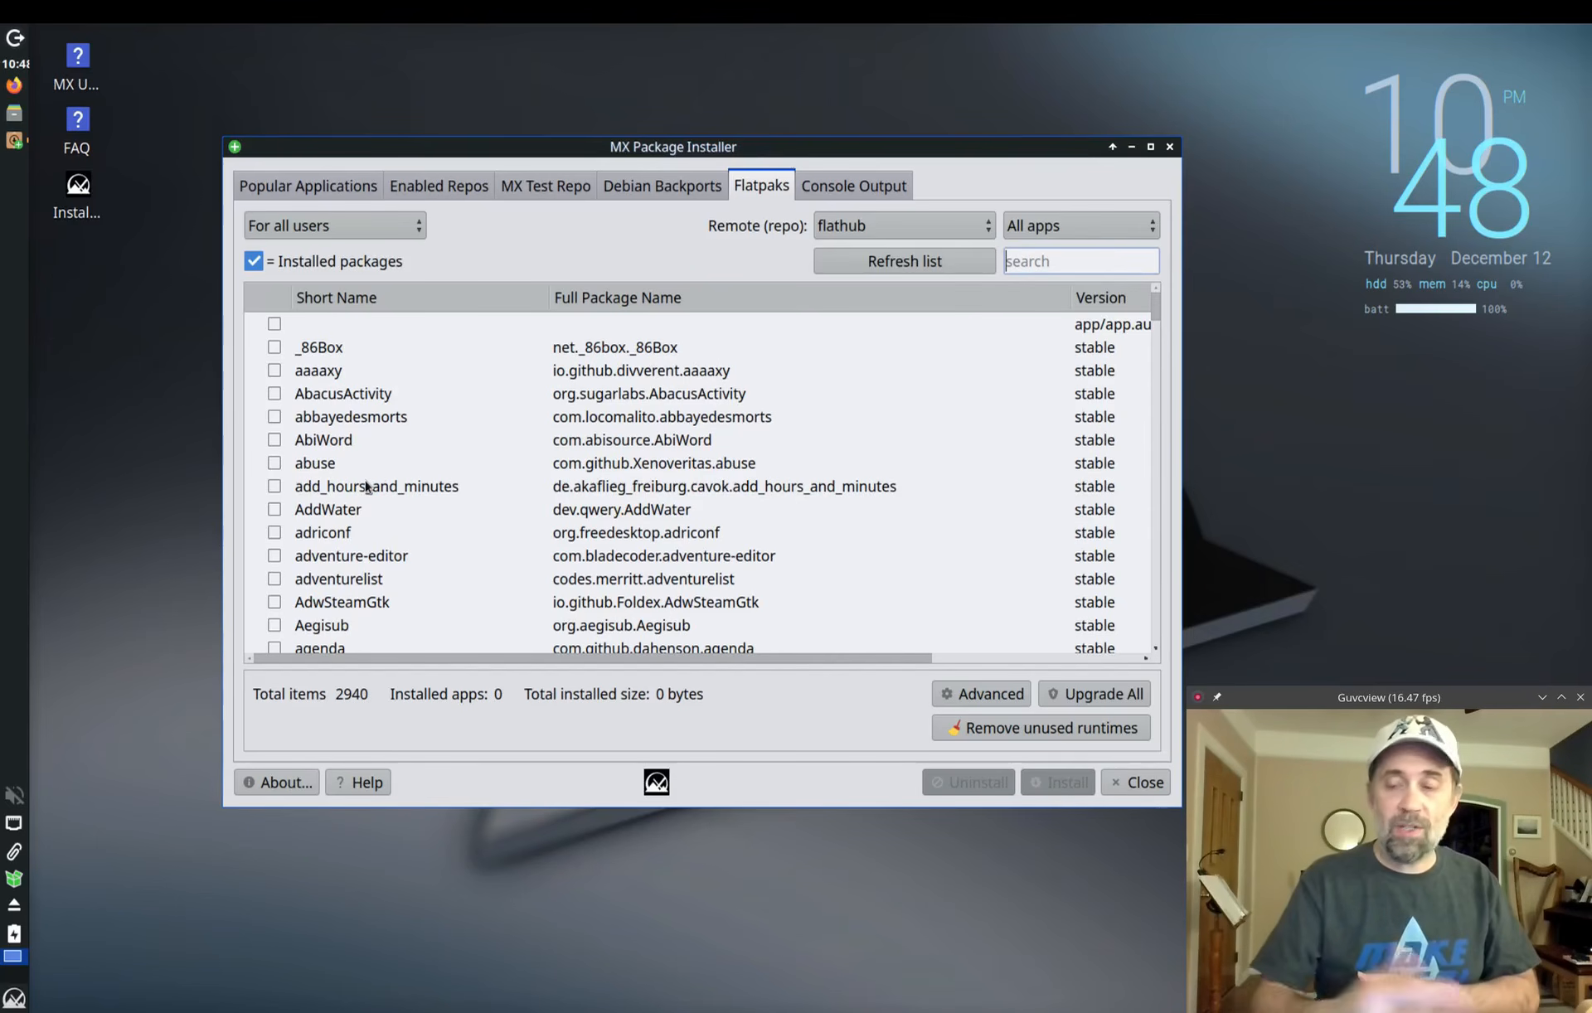
Step: Tick the AbiWord flatpak for installation and go back to the Console Output log
click(273, 442)
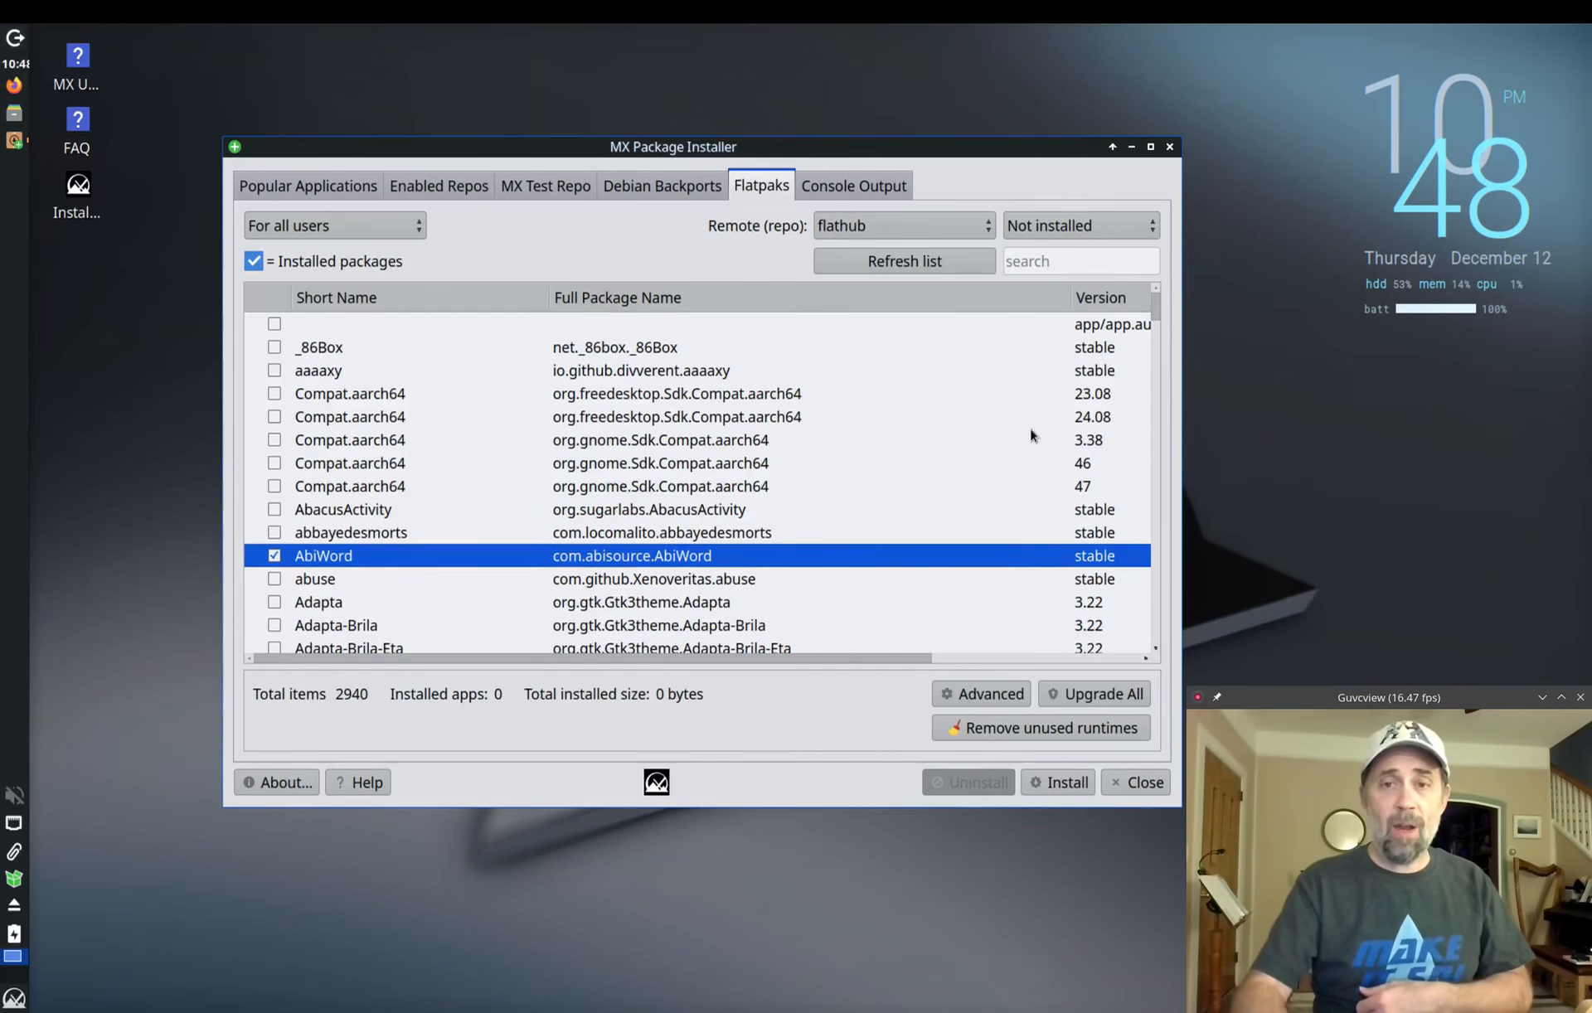
click(871, 192)
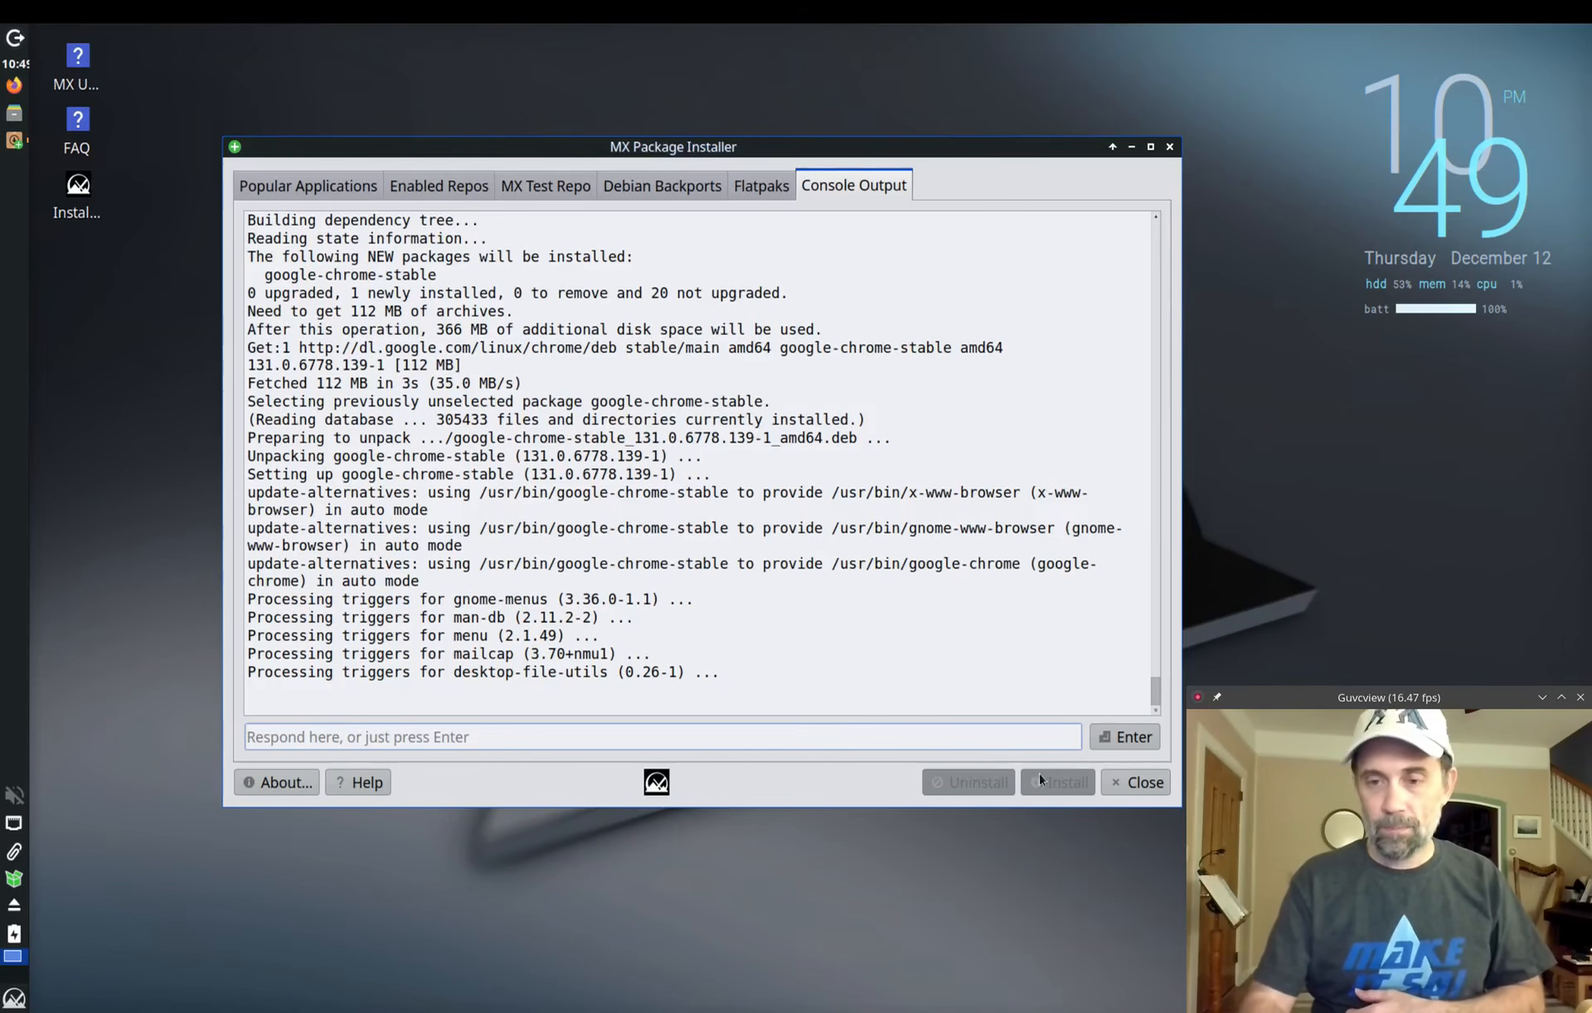
Step: Close MX Package Installer, launch Synaptic via 'sy' with the admin password, and quick-filter 'abiword'
click(1144, 783)
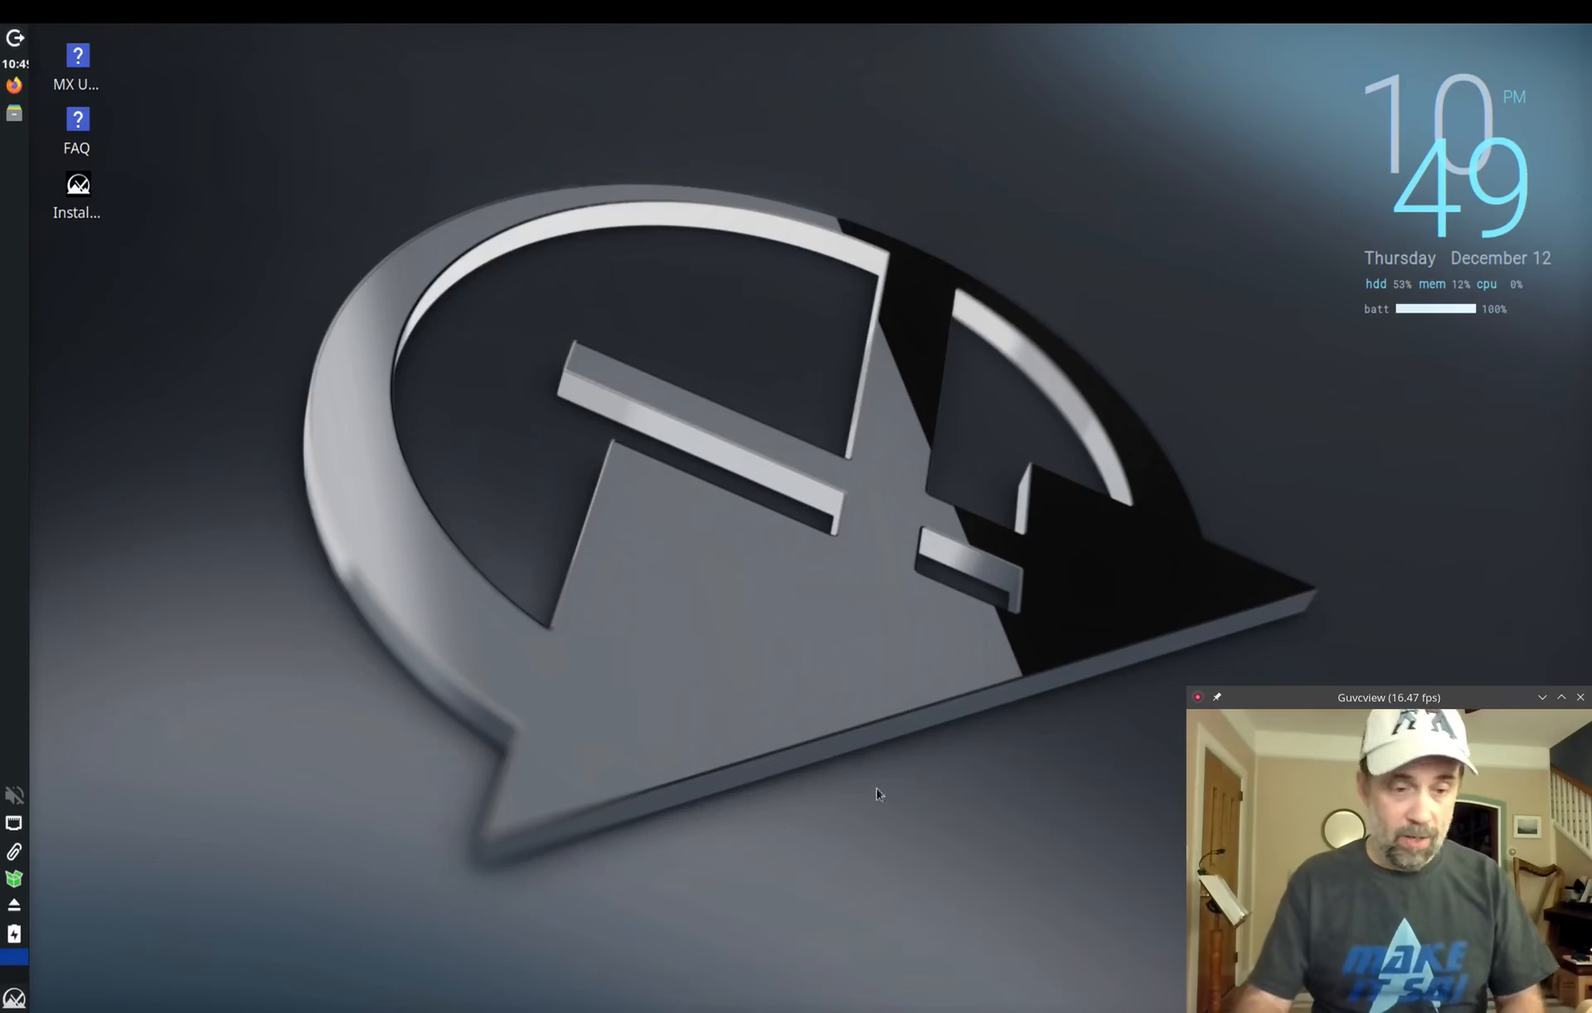
click(12, 1000)
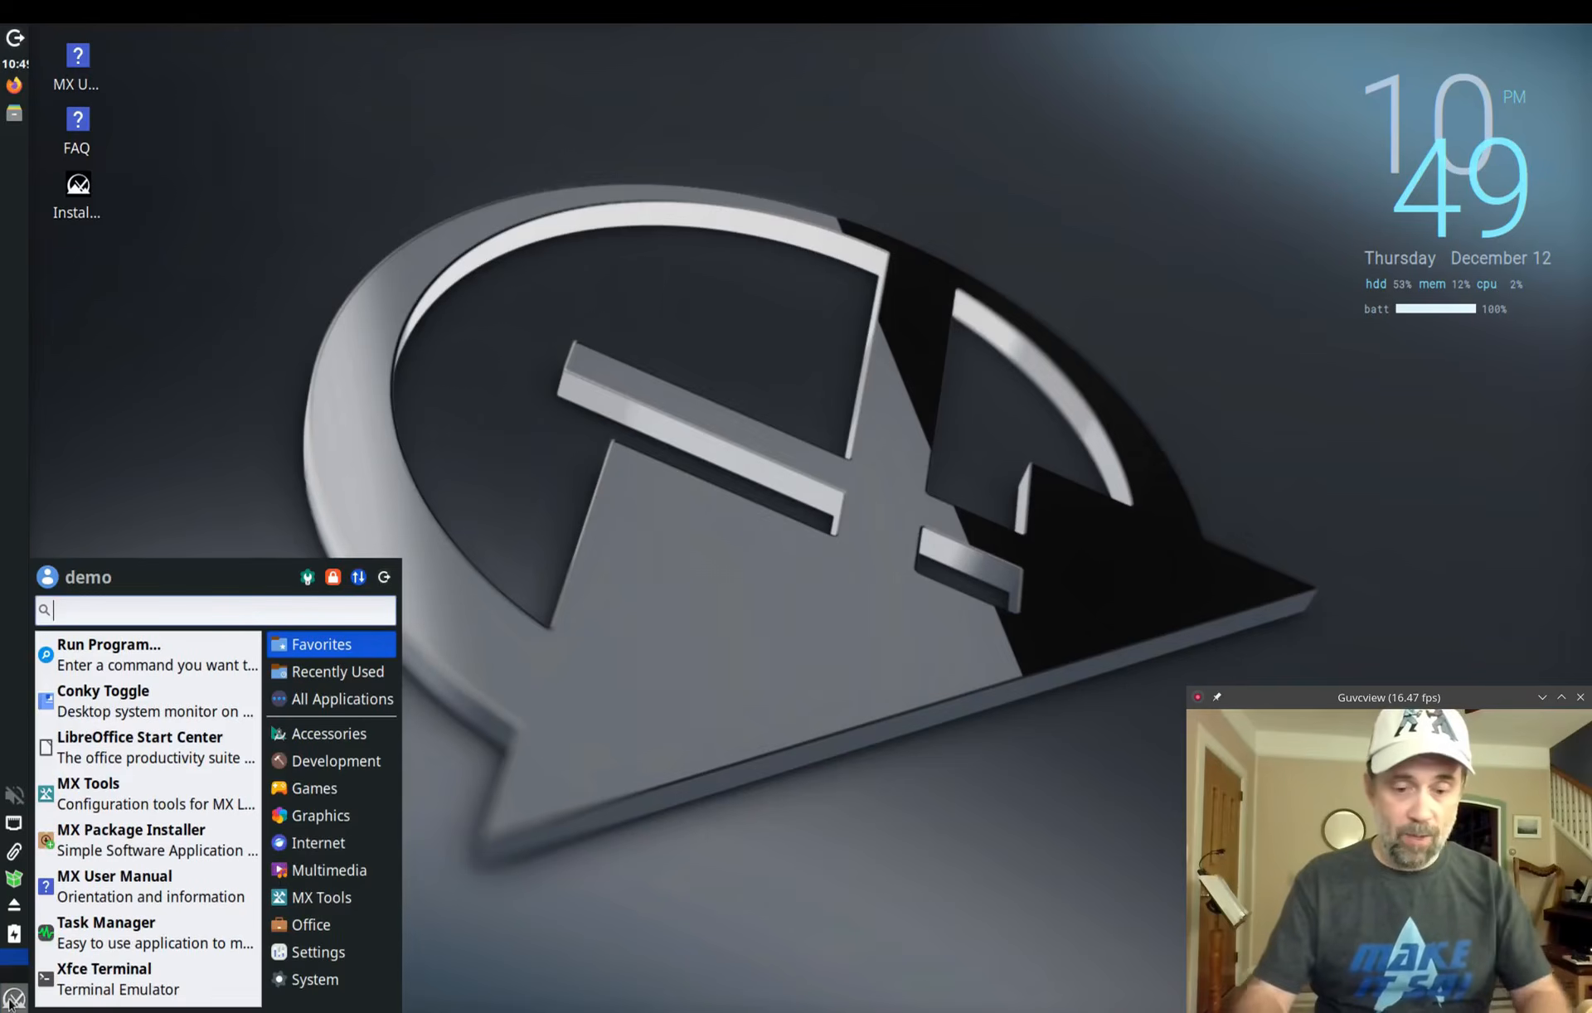
text(syn)
key(Return)
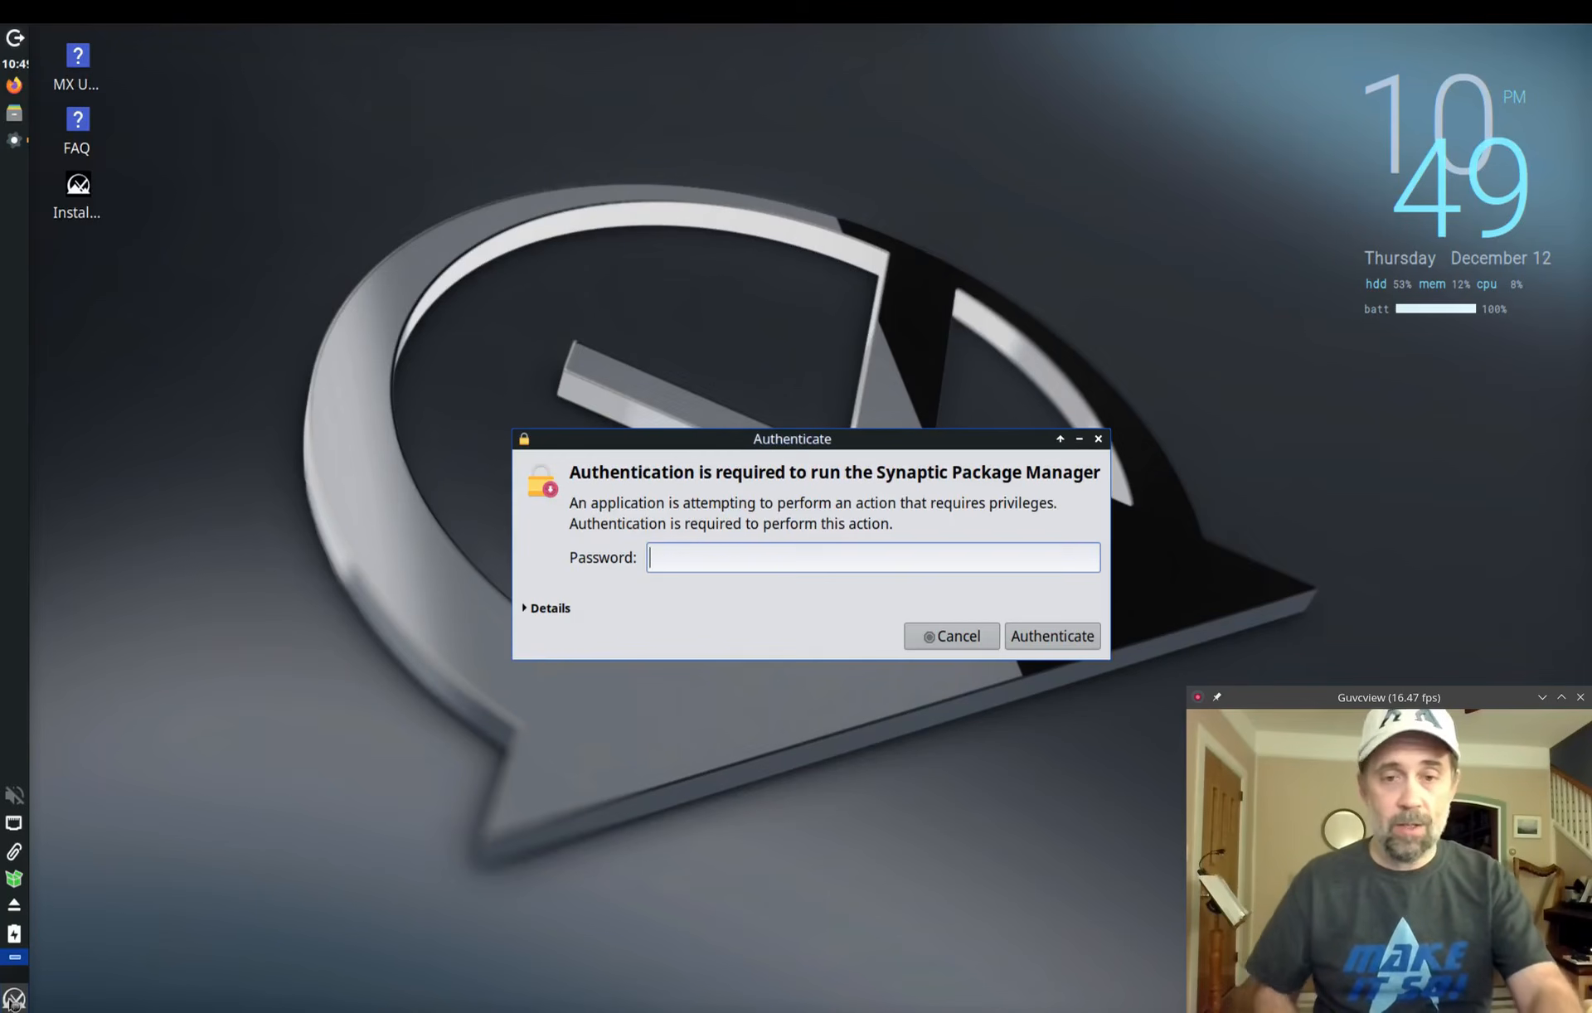
text(****)
key(Return)
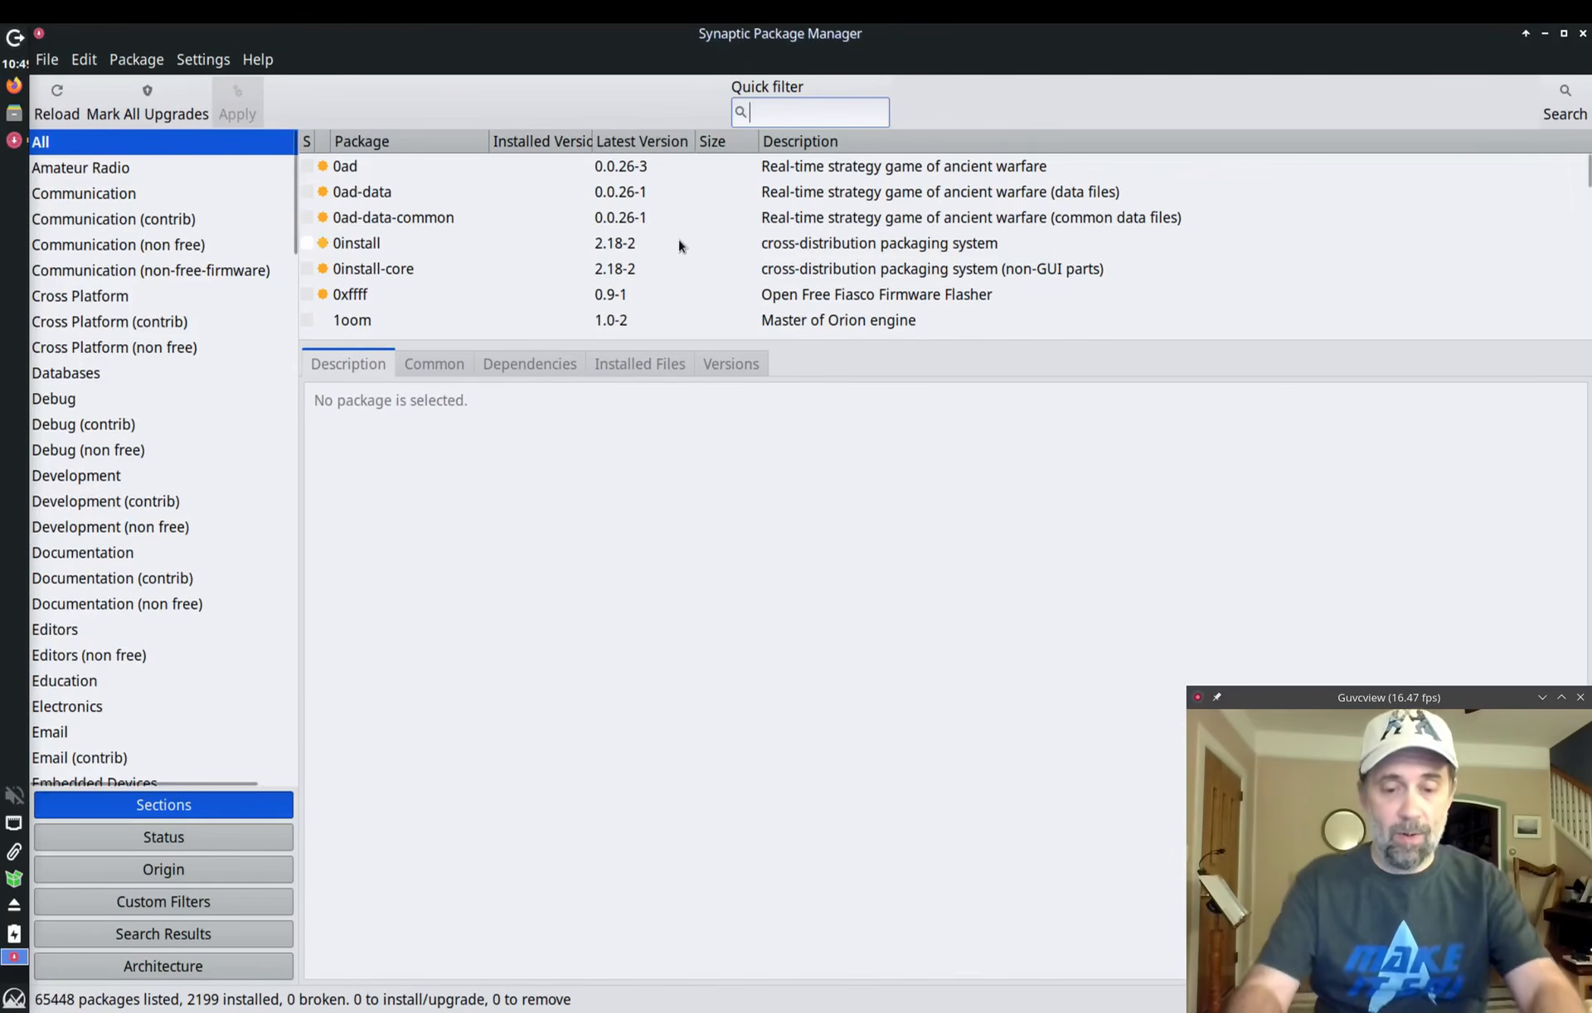
text(abiword)
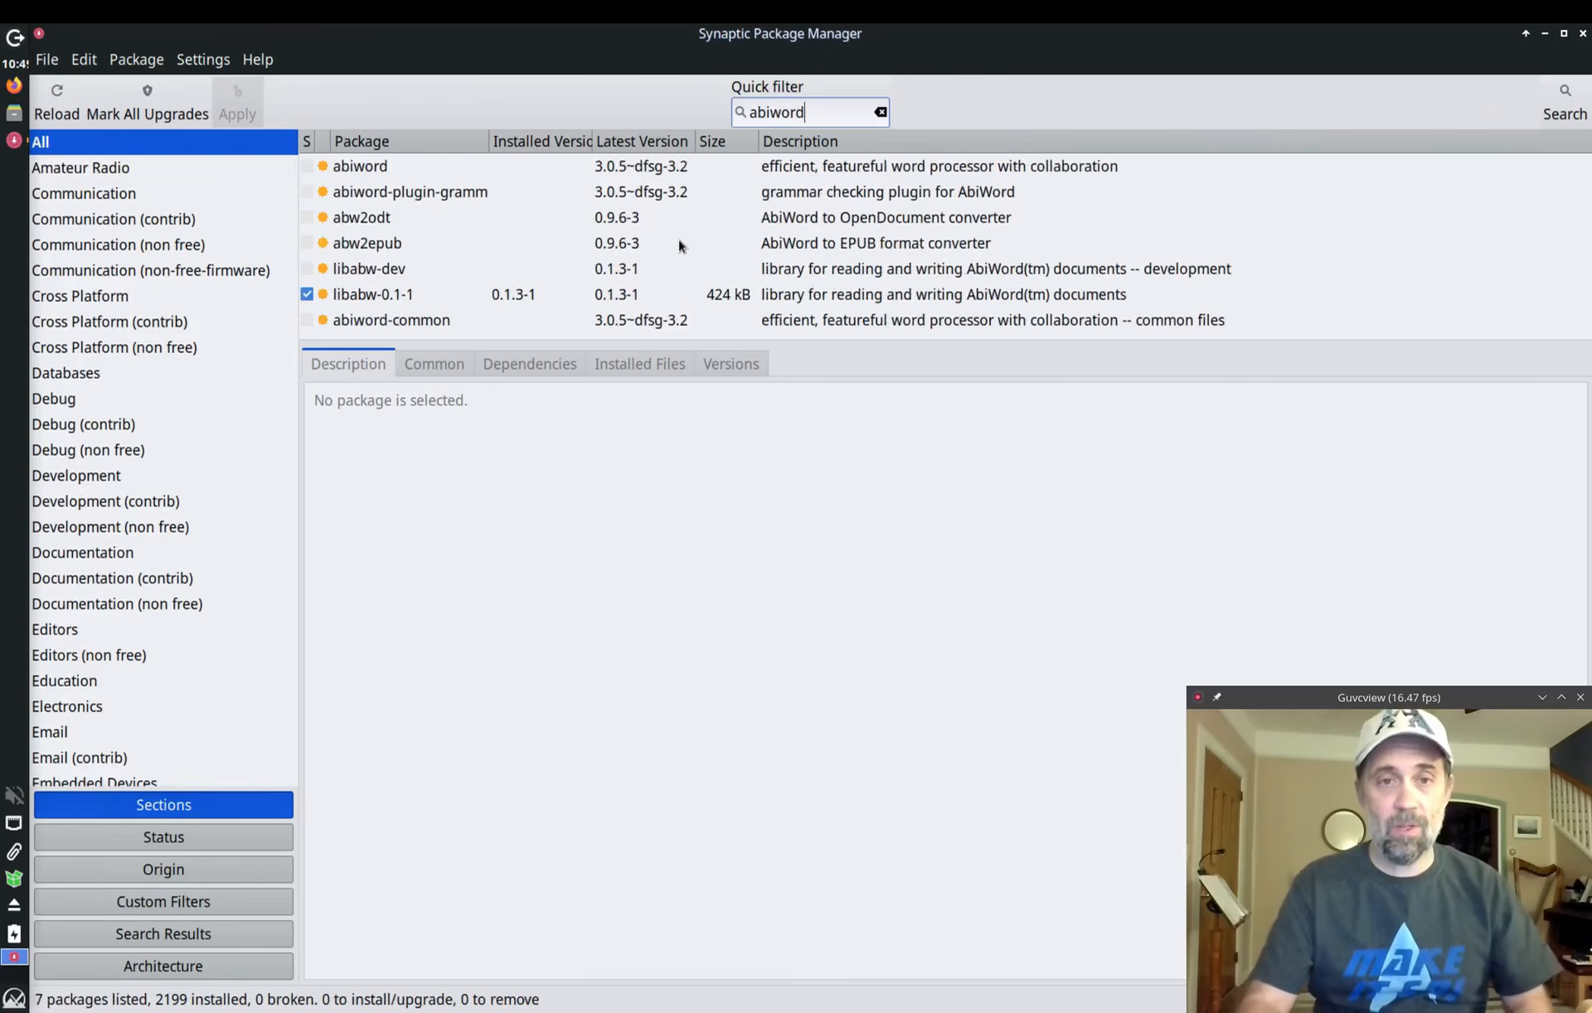
Step: Inspect abiword's description, common details, dependencies, installed files and version 3.0.5~dfsg-3.2
click(374, 172)
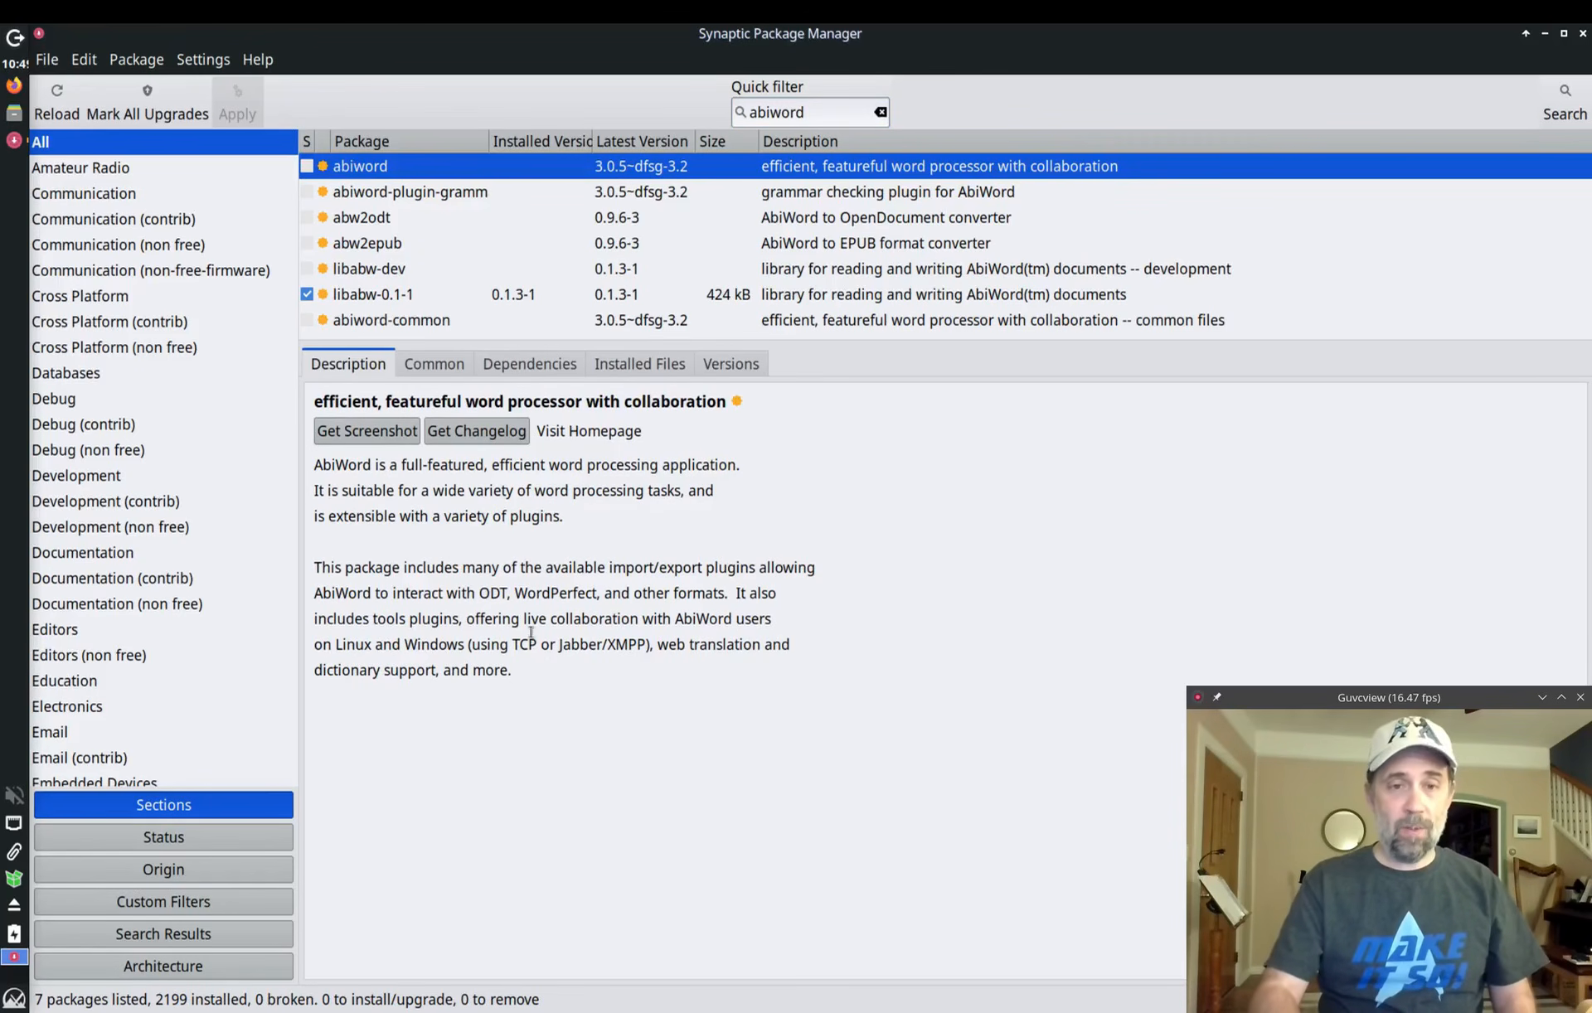
click(442, 370)
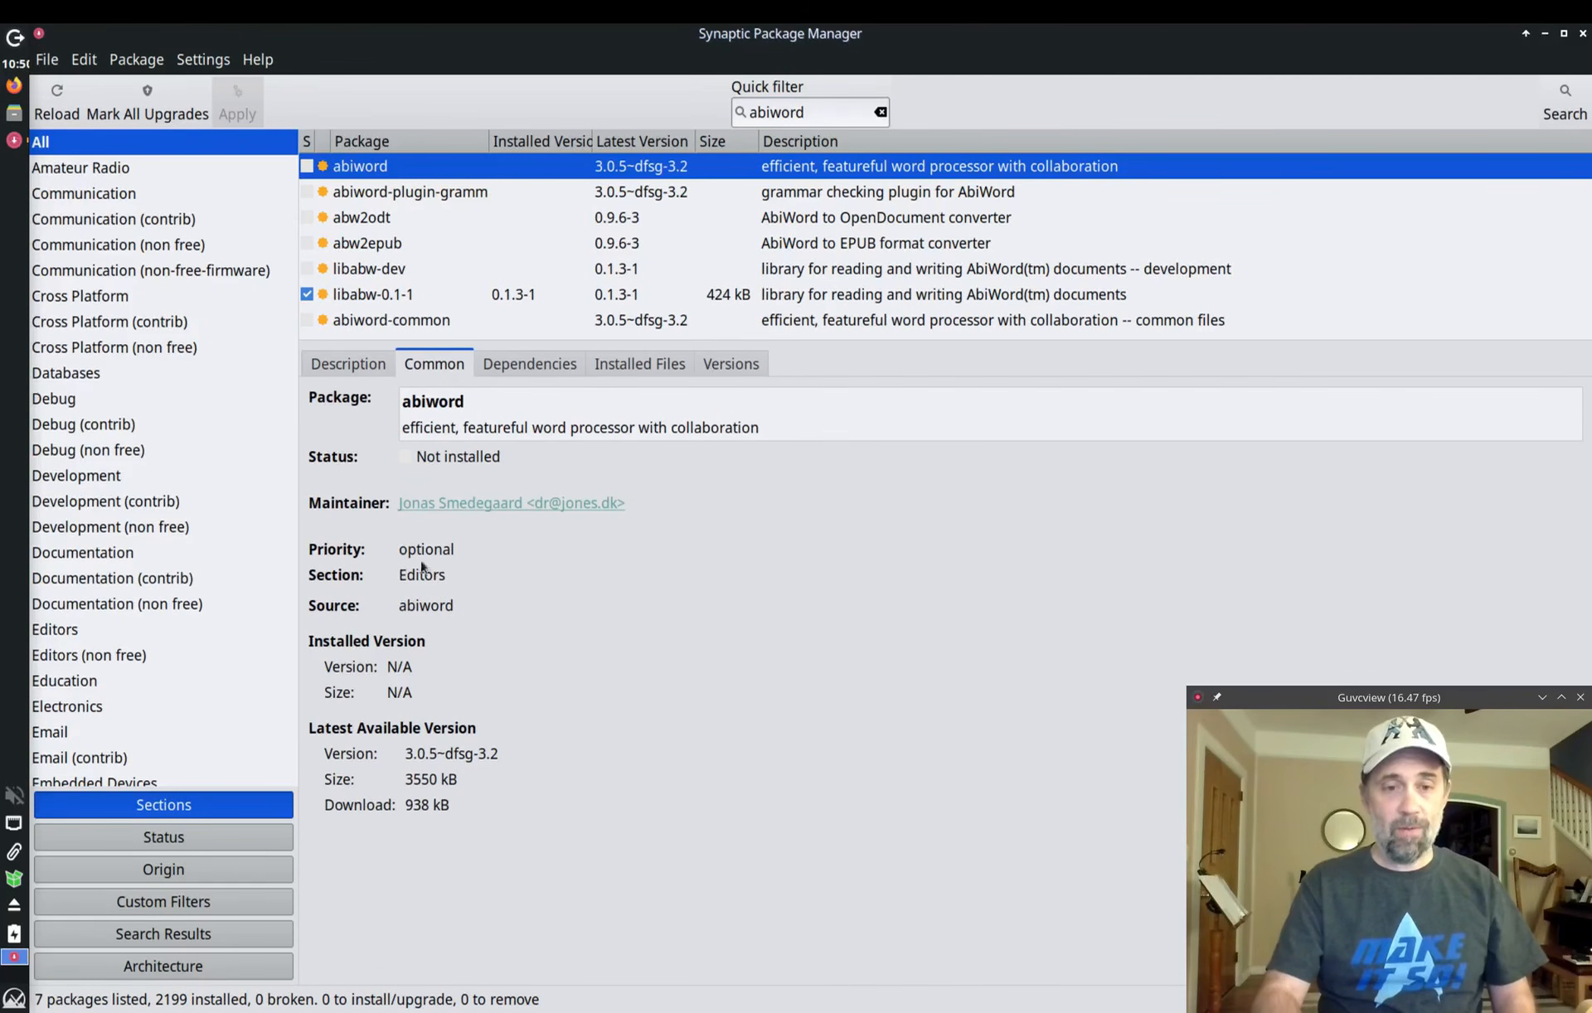
click(528, 365)
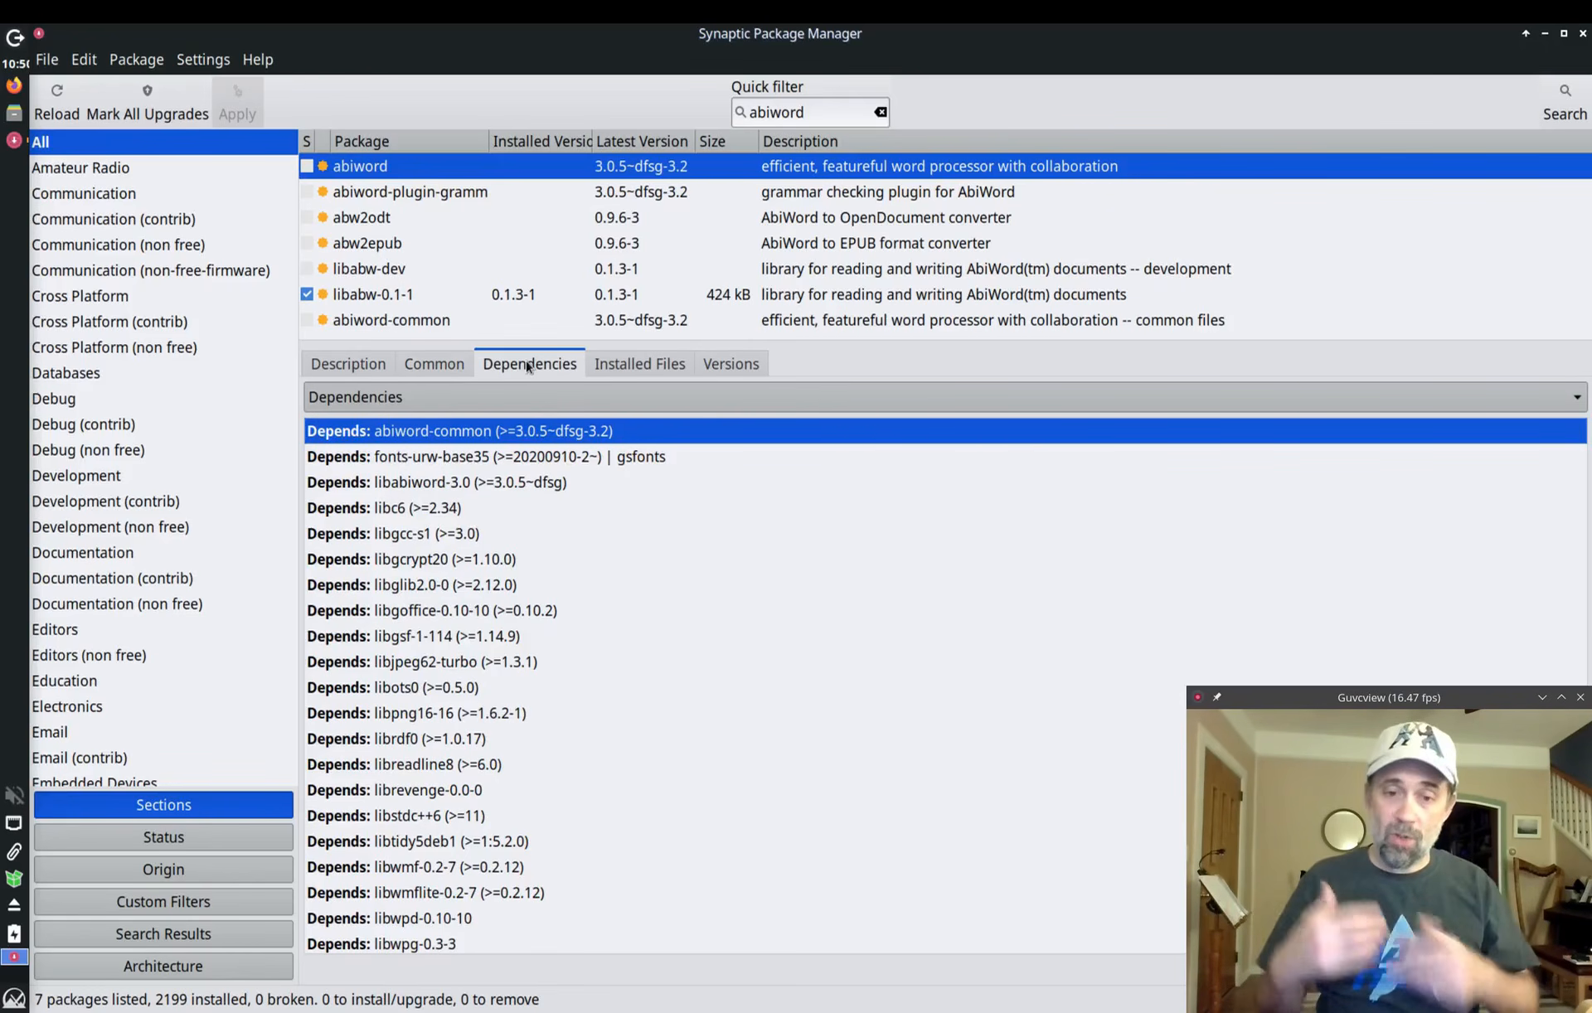
click(657, 364)
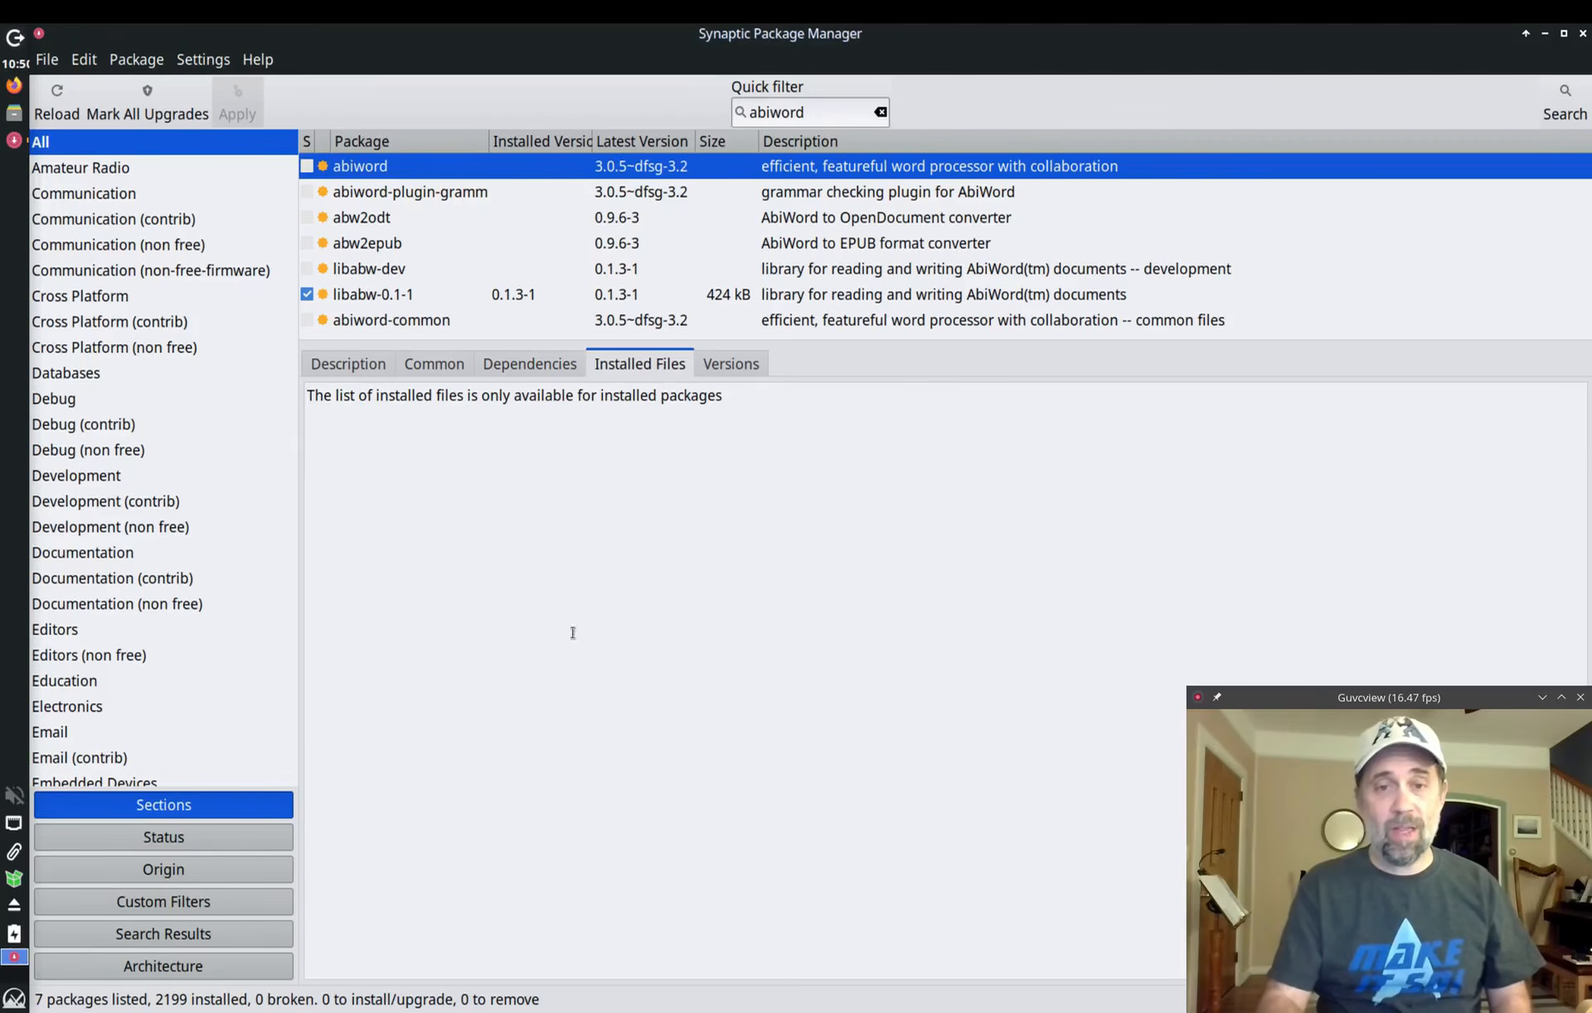
click(753, 371)
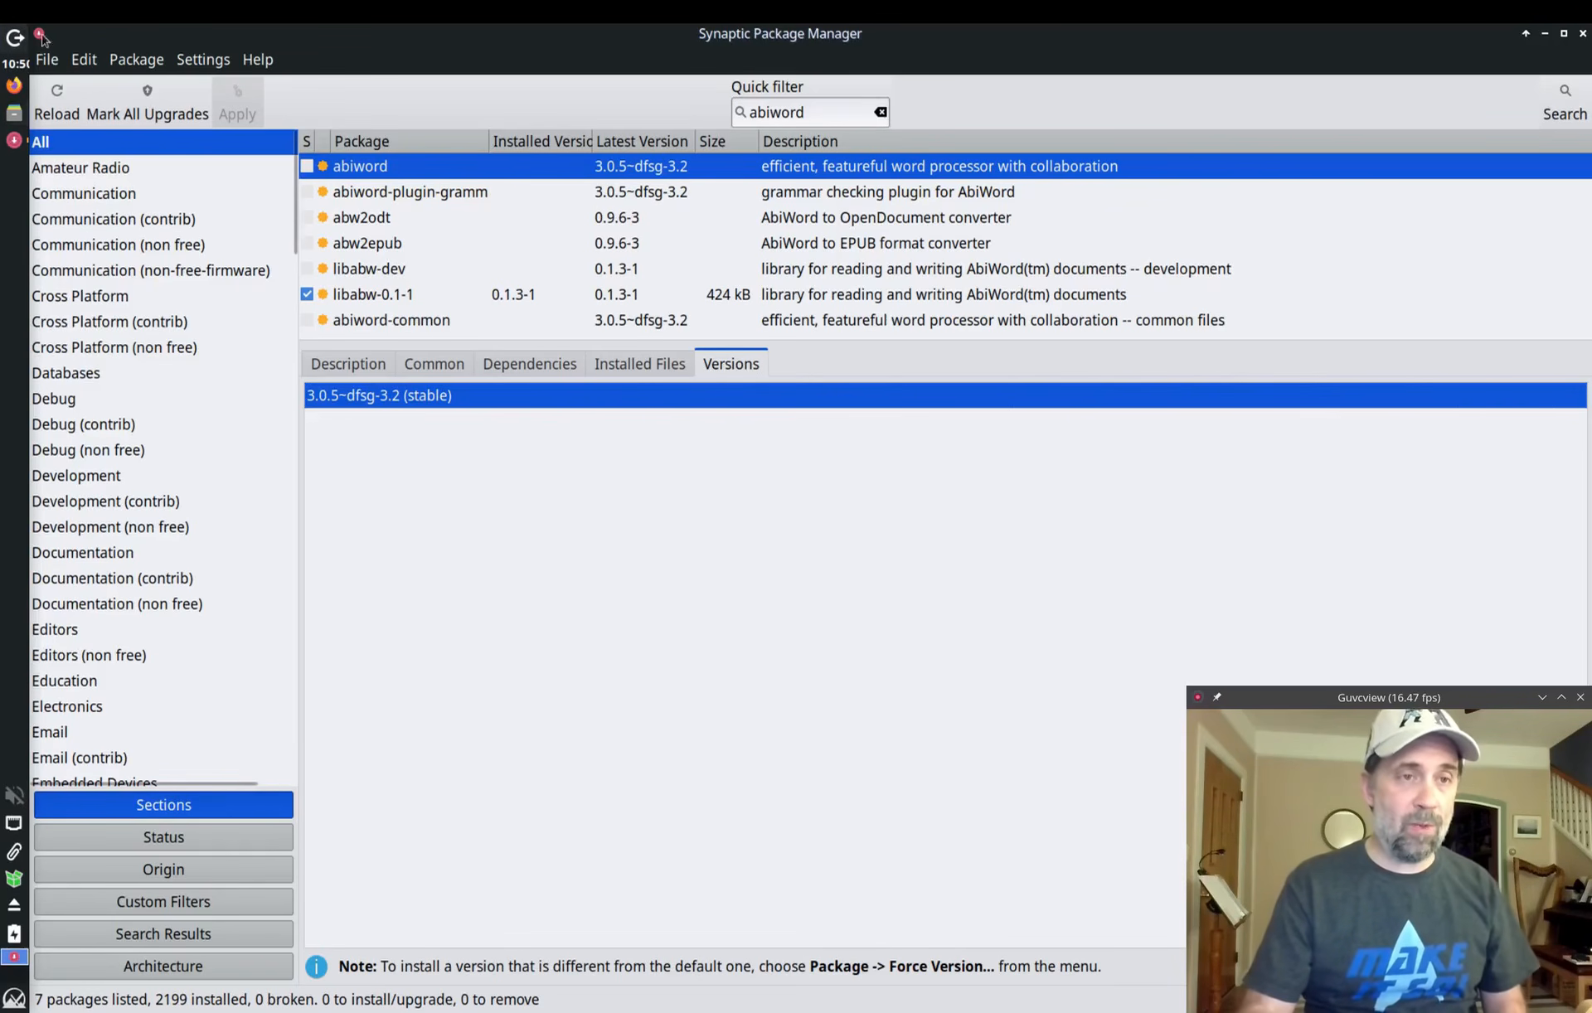
click(47, 63)
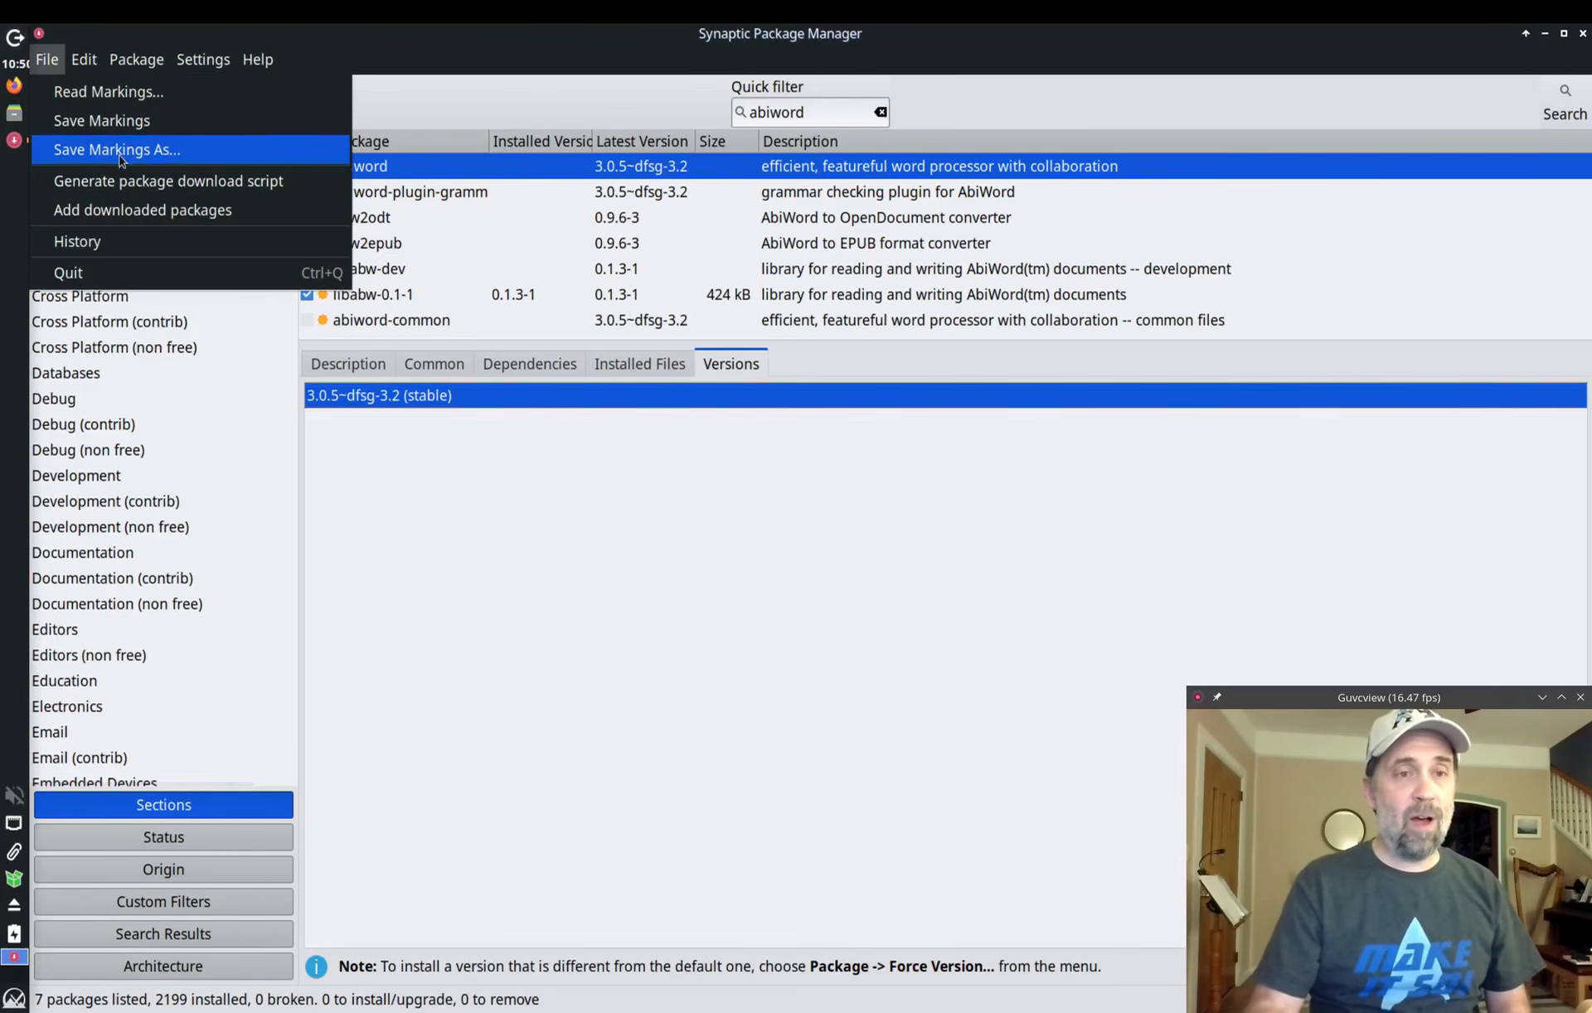
Step: Browse the Edit and Package menus without choosing anything, then reload the package information
mouse_move(81, 65)
mouse_move(140, 67)
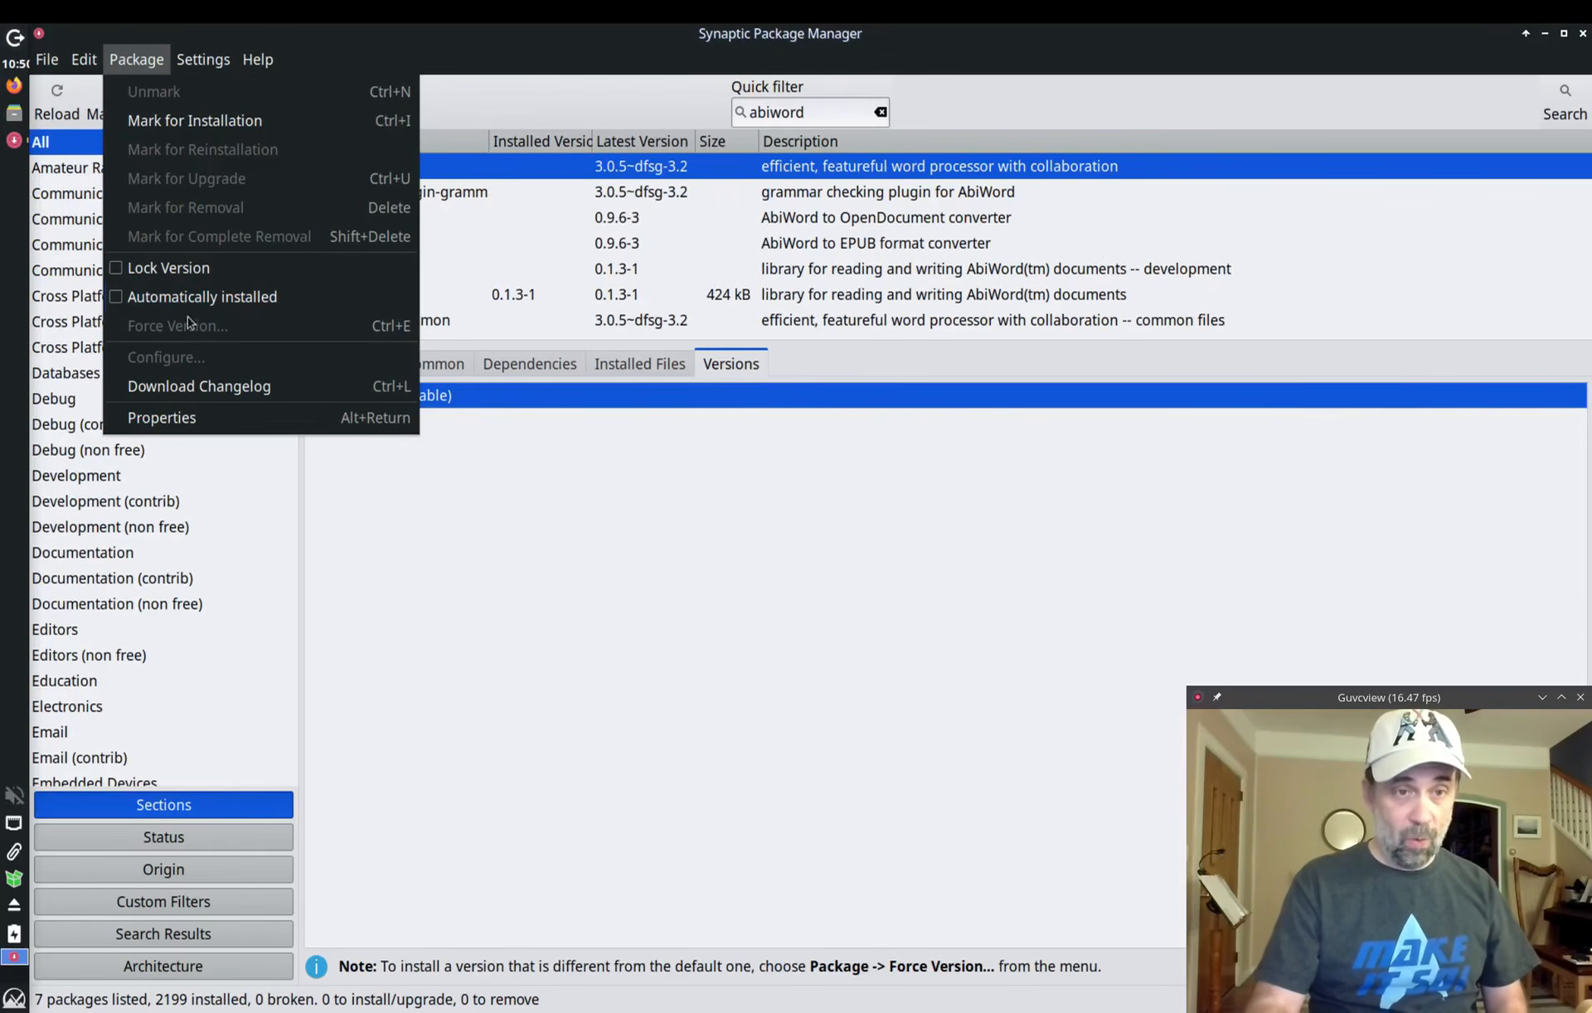
click(592, 596)
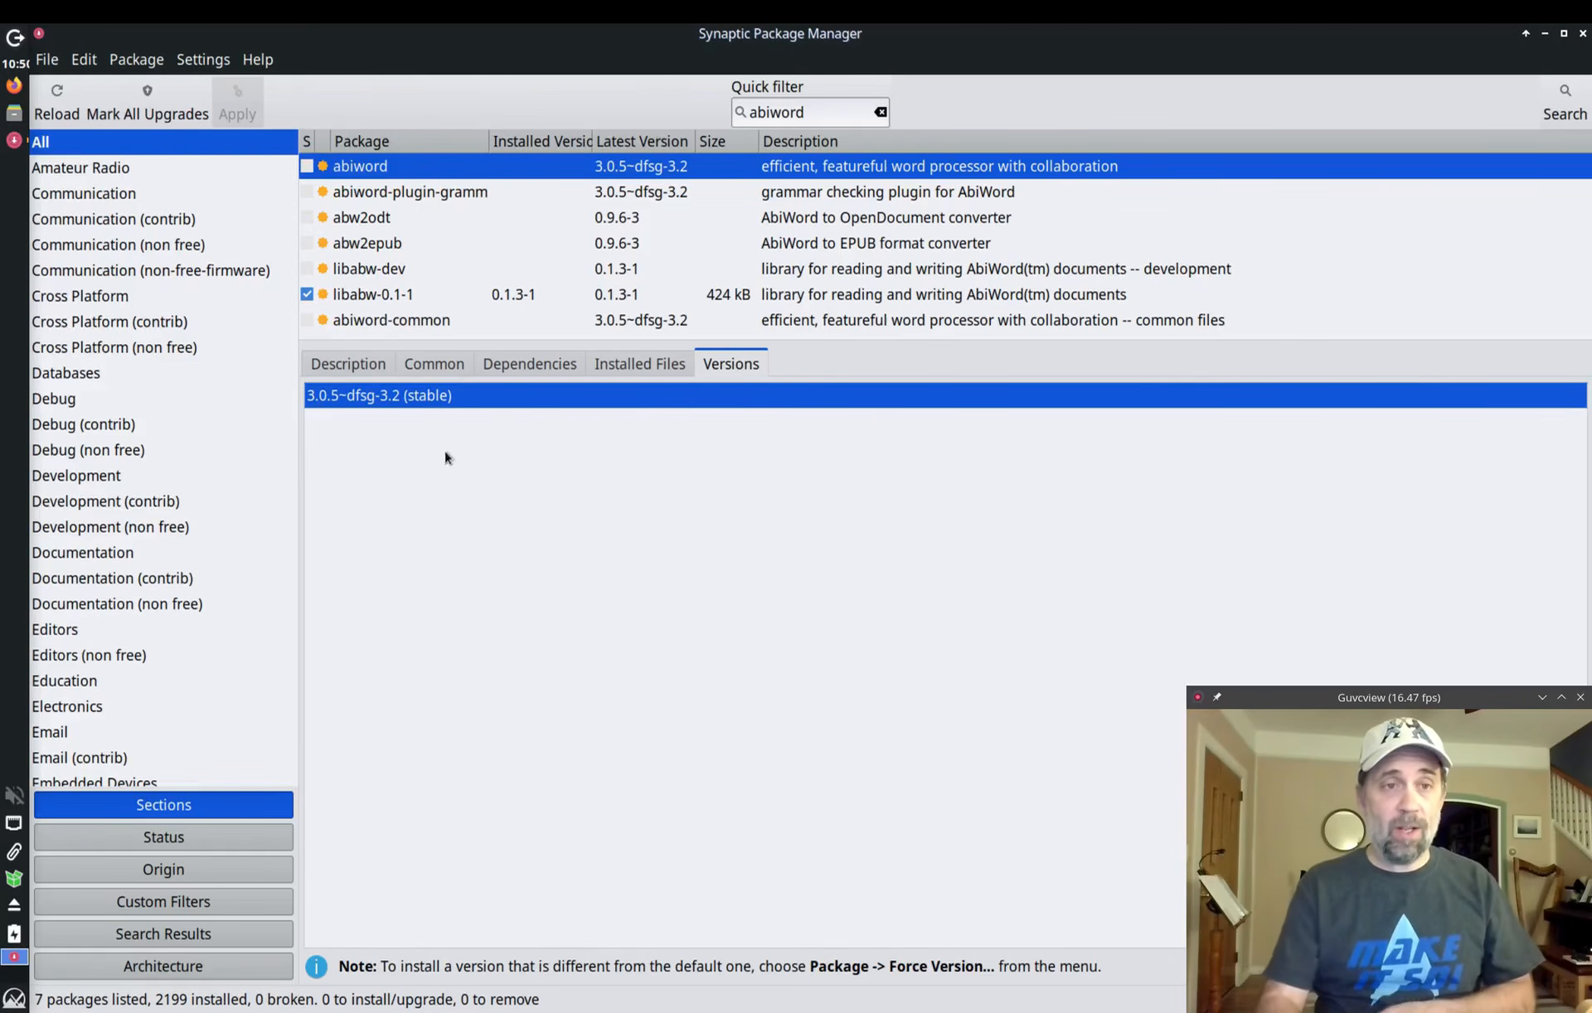
click(59, 103)
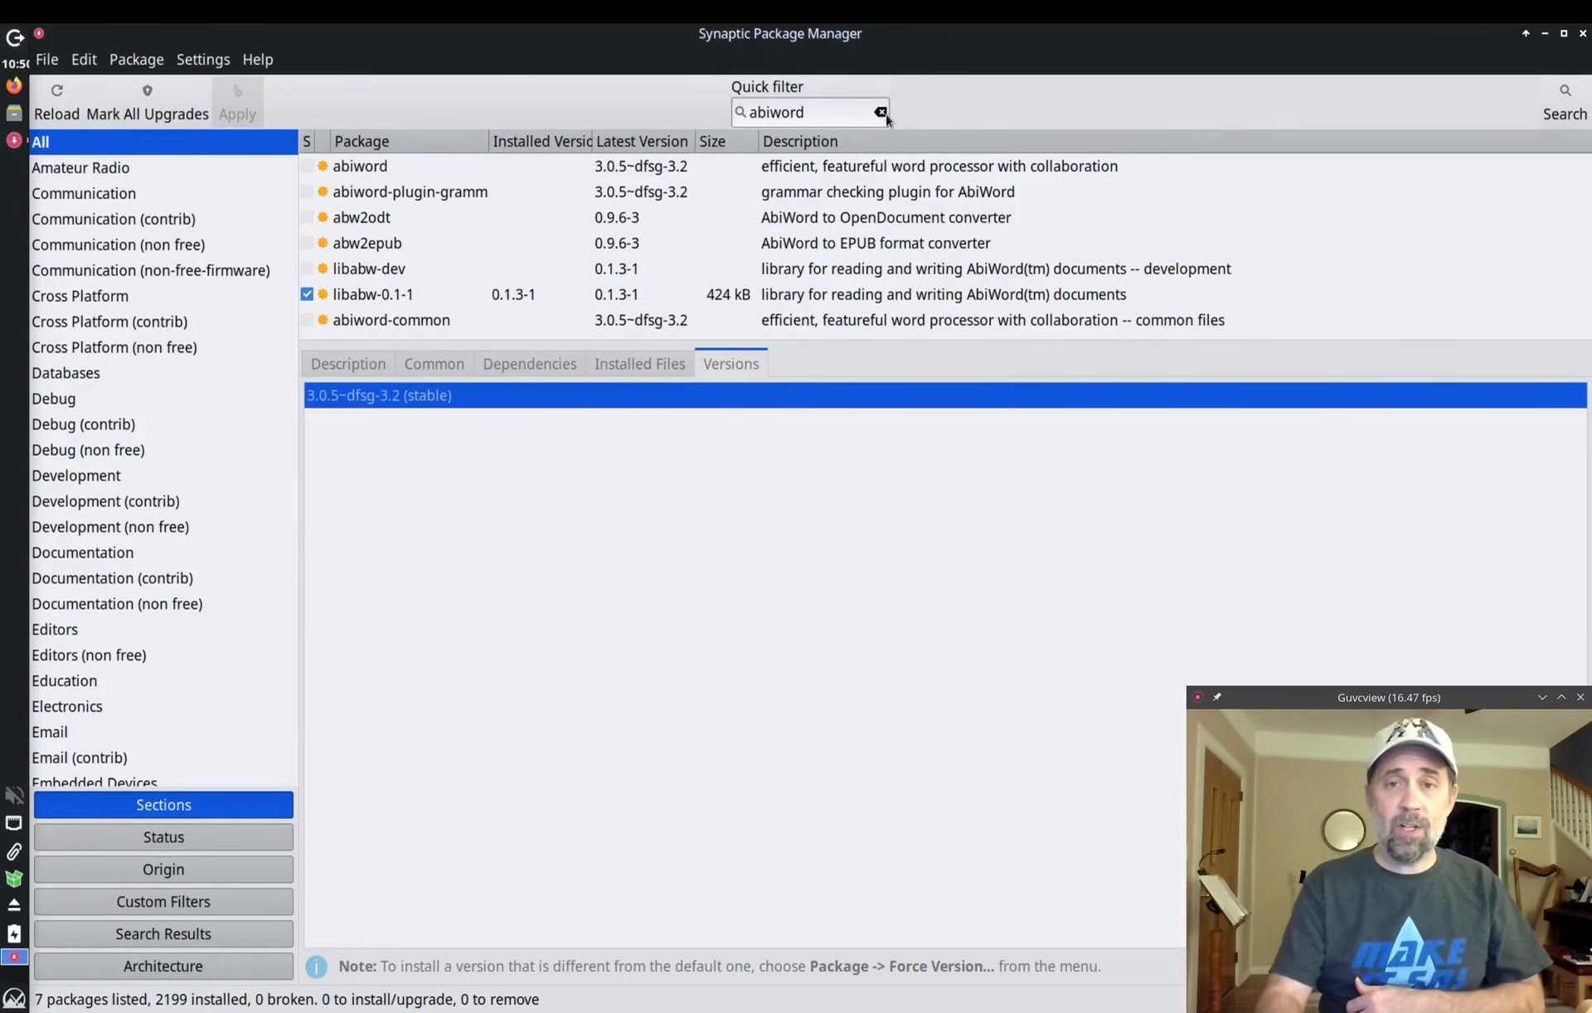
Step: Clear the abiword filter, jump to abiword in the full list by typing its name, then close Synaptic
click(882, 114)
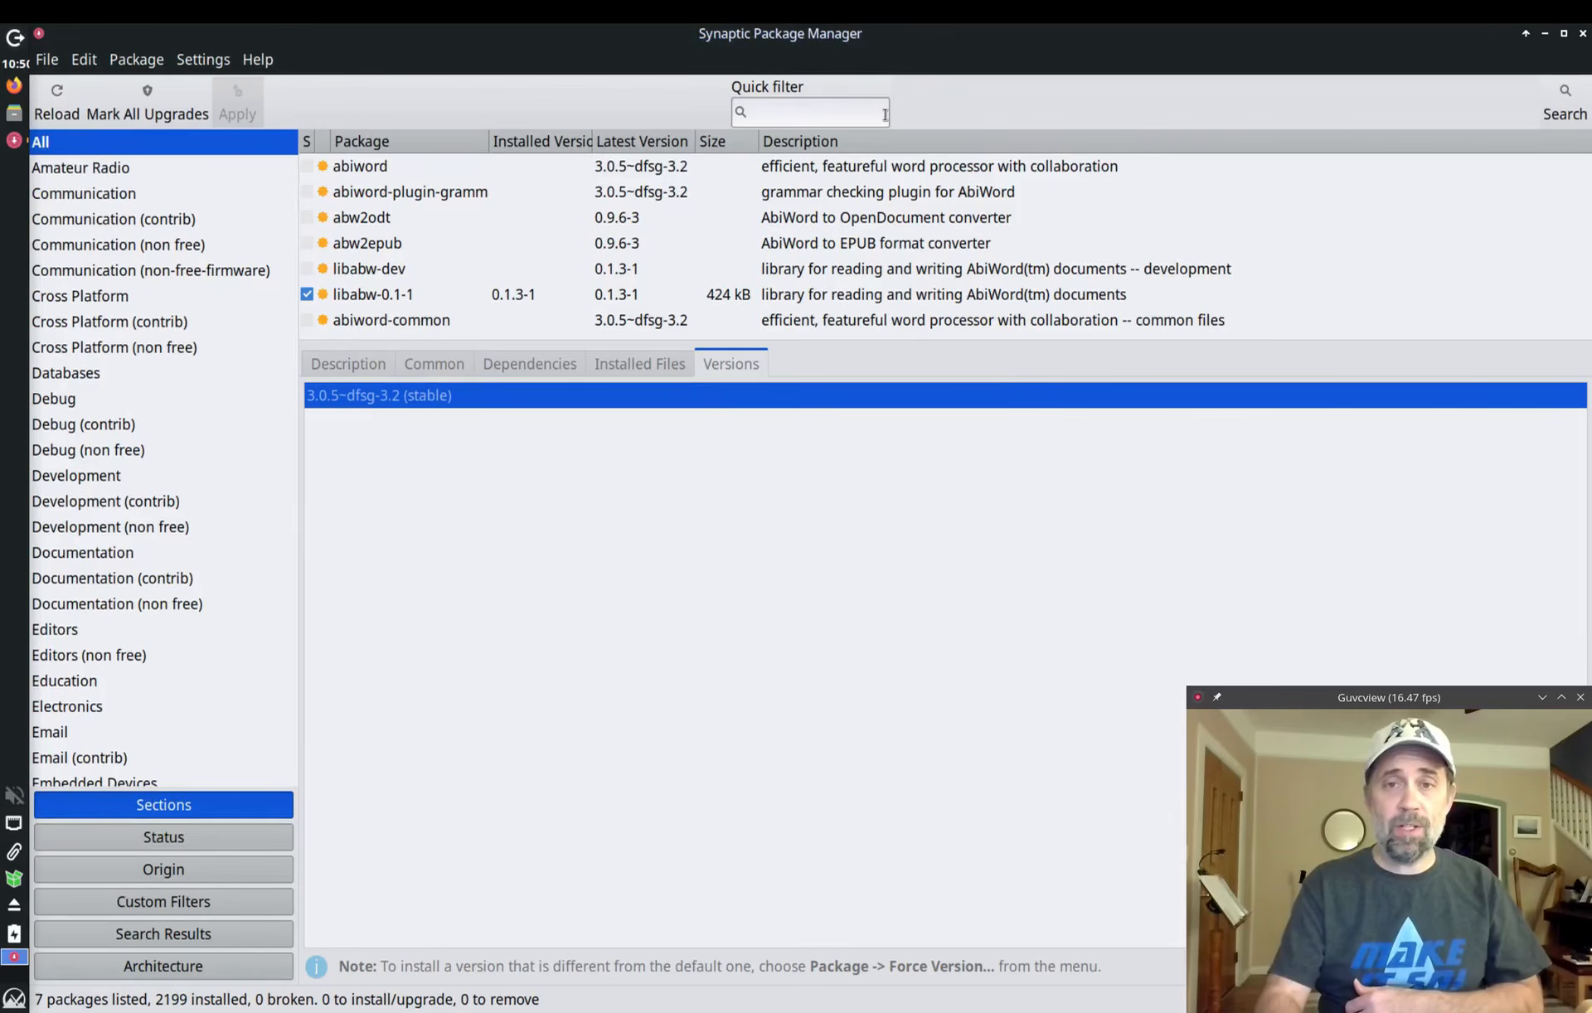
click(1550, 95)
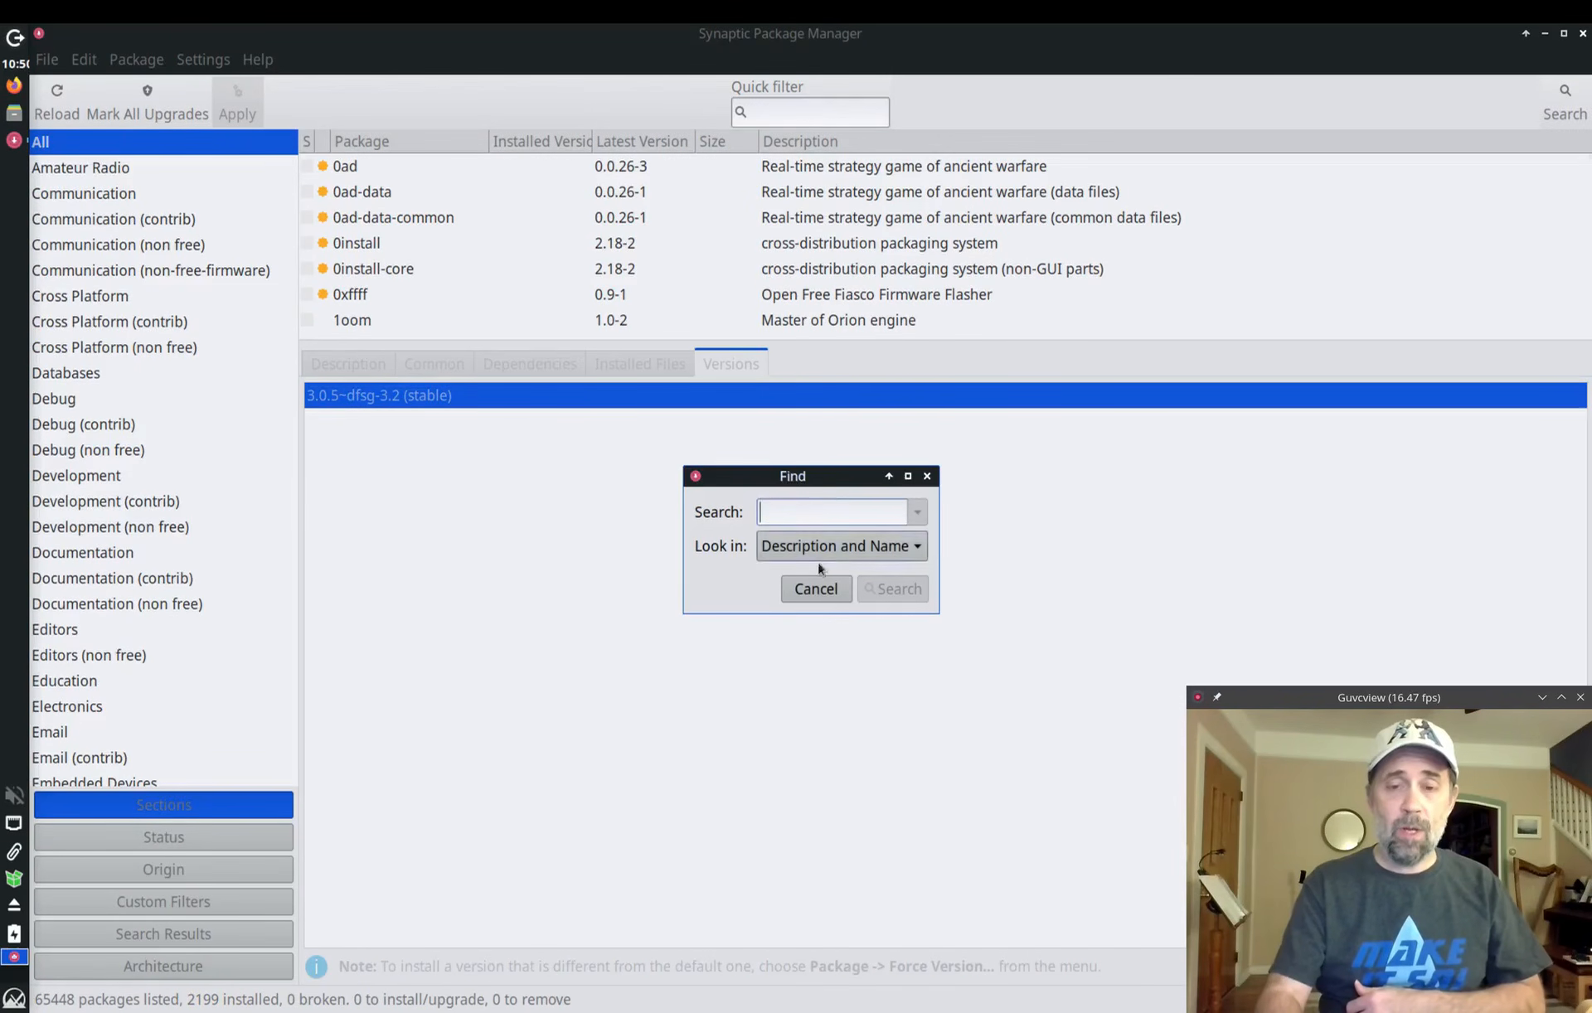
click(811, 590)
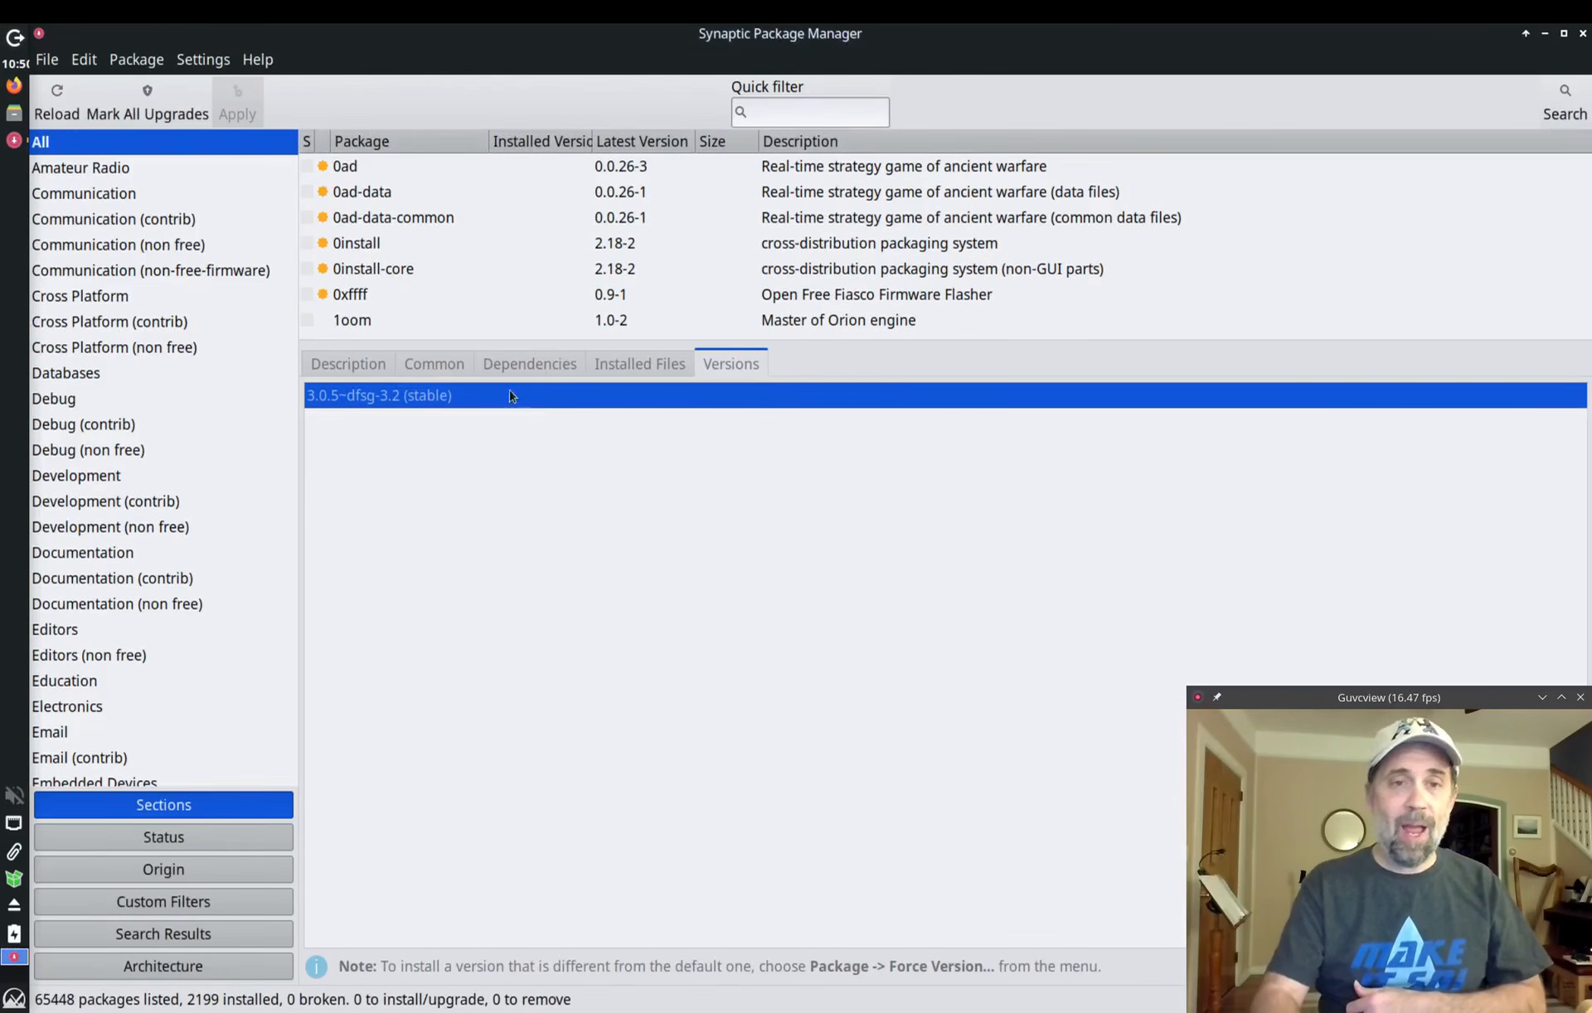
click(407, 268)
text(b)
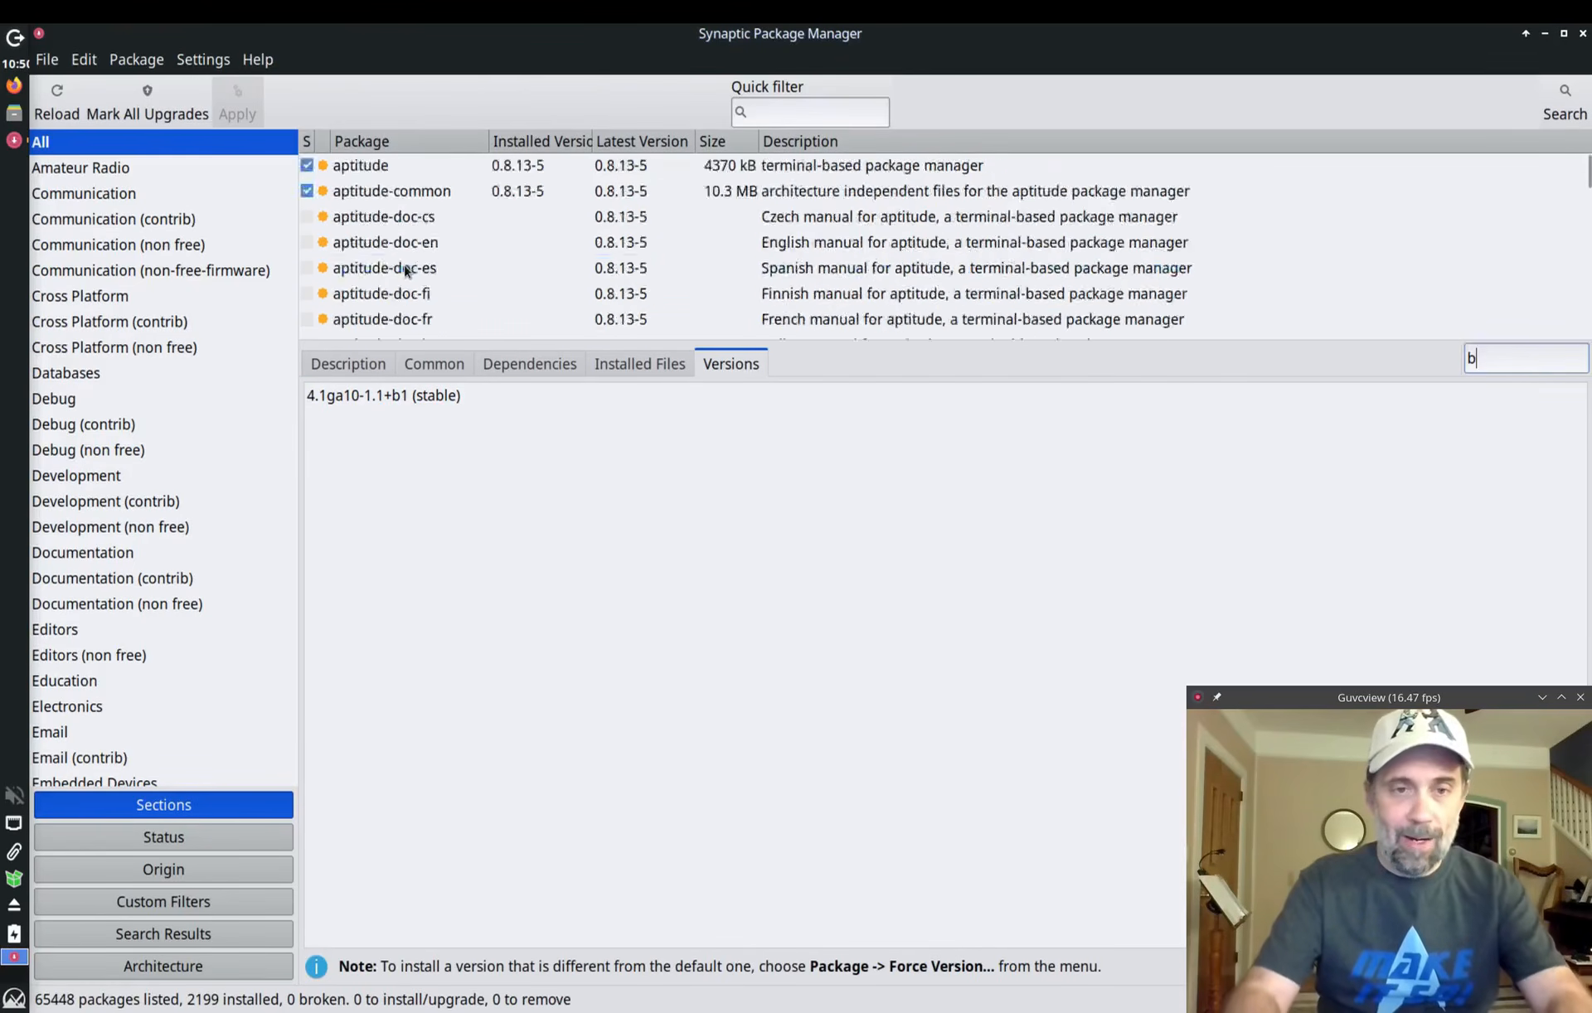
text(abiwo)
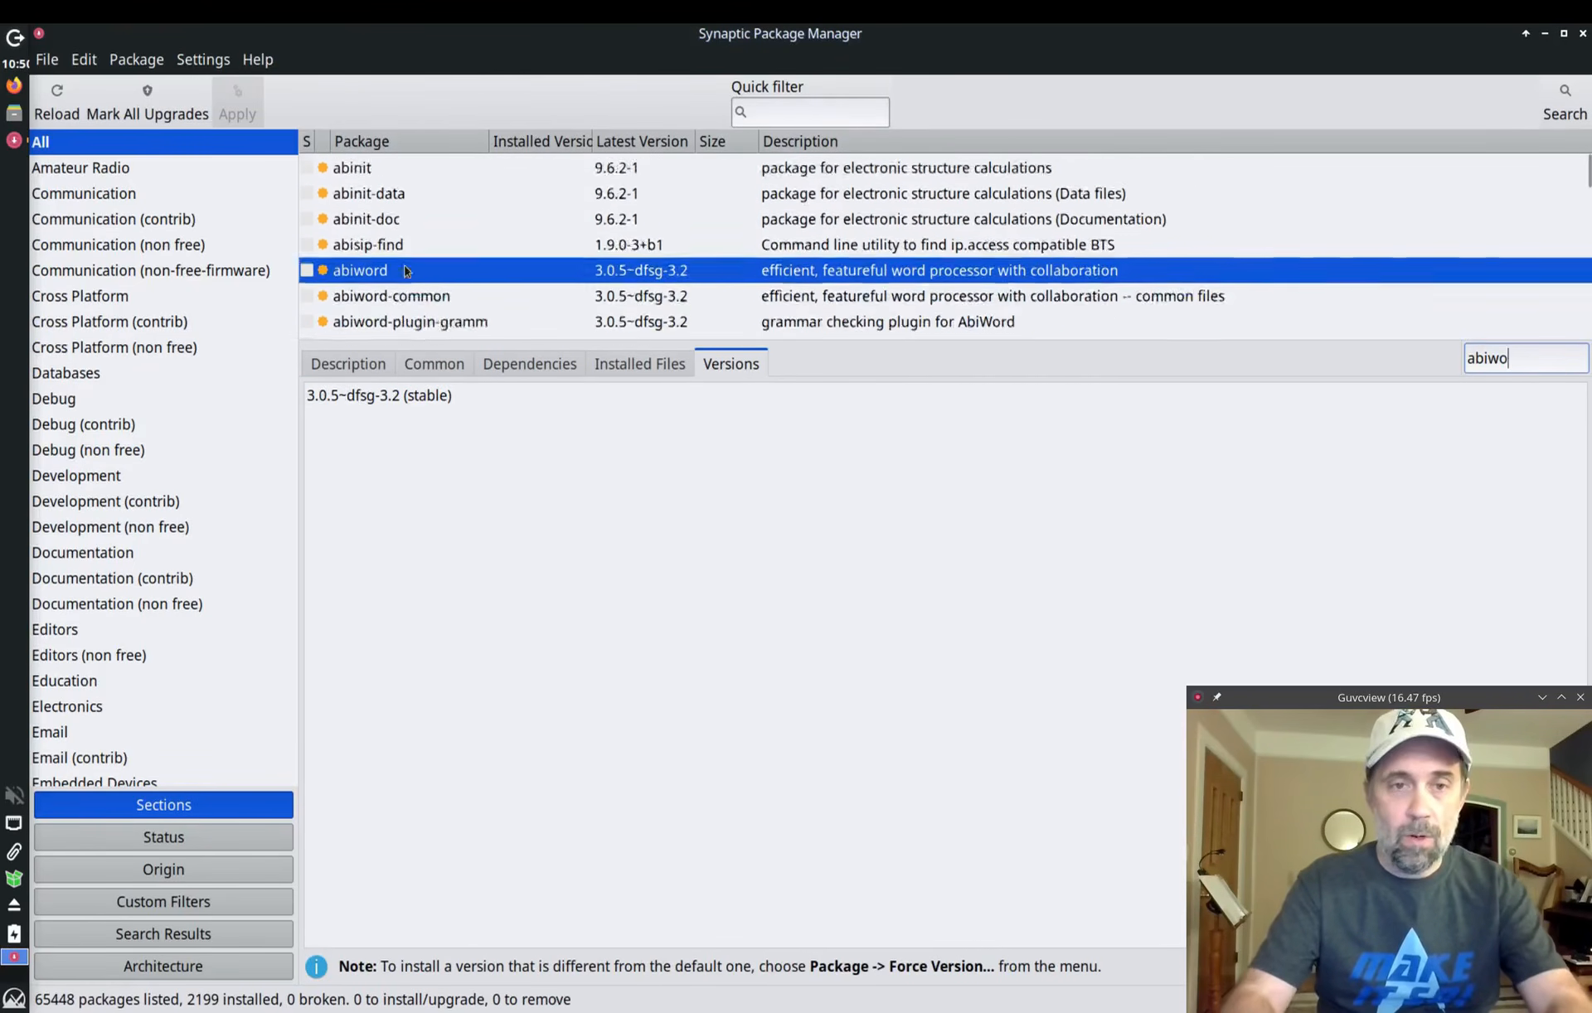
text(r)
click(418, 280)
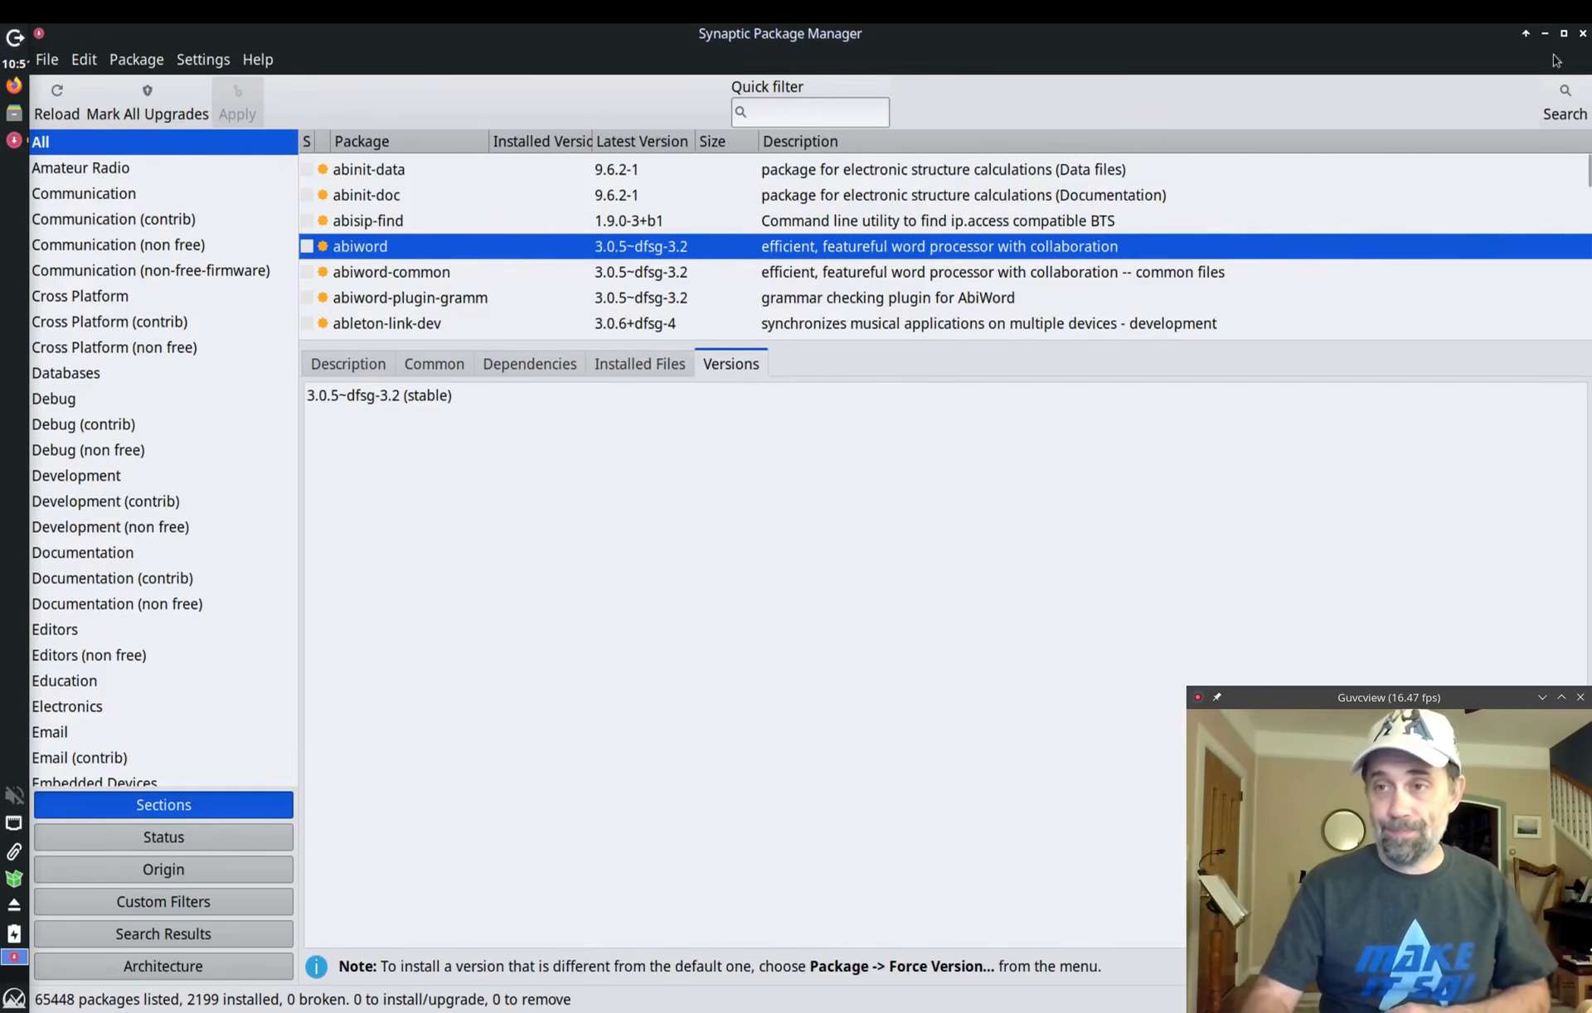
click(1584, 35)
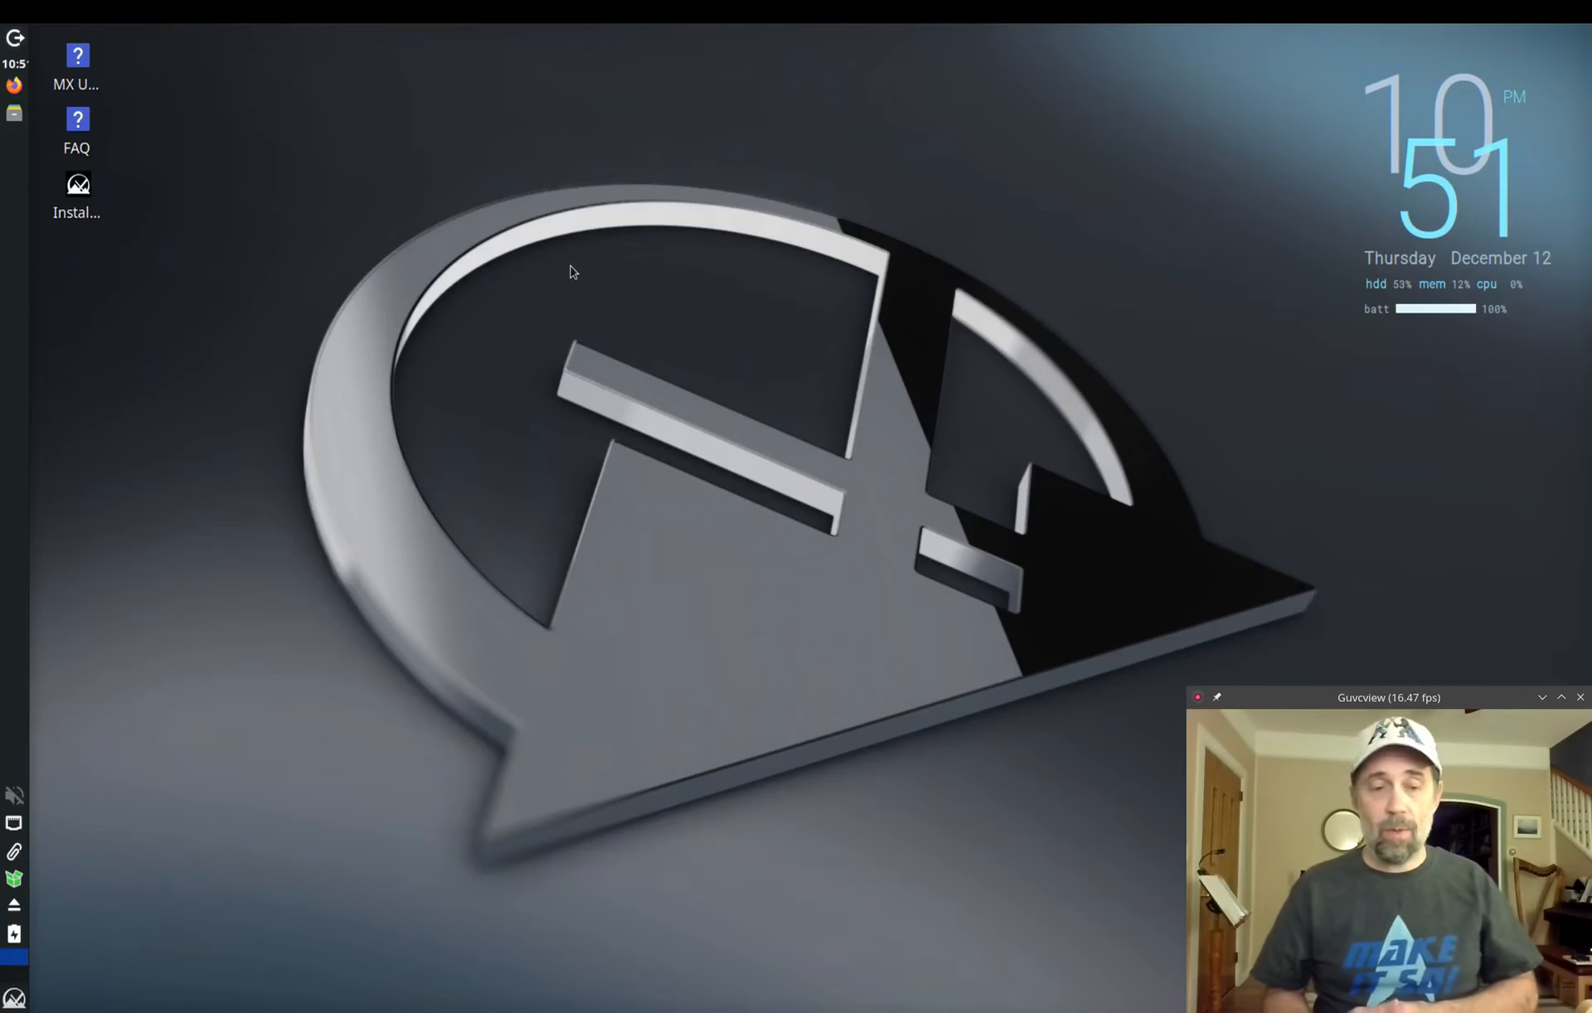
Step: Open abiword_3.0.5~dfsg-3.2_amd64.deb from the Thunar home folder in Deb Installer
click(24, 116)
click(225, 379)
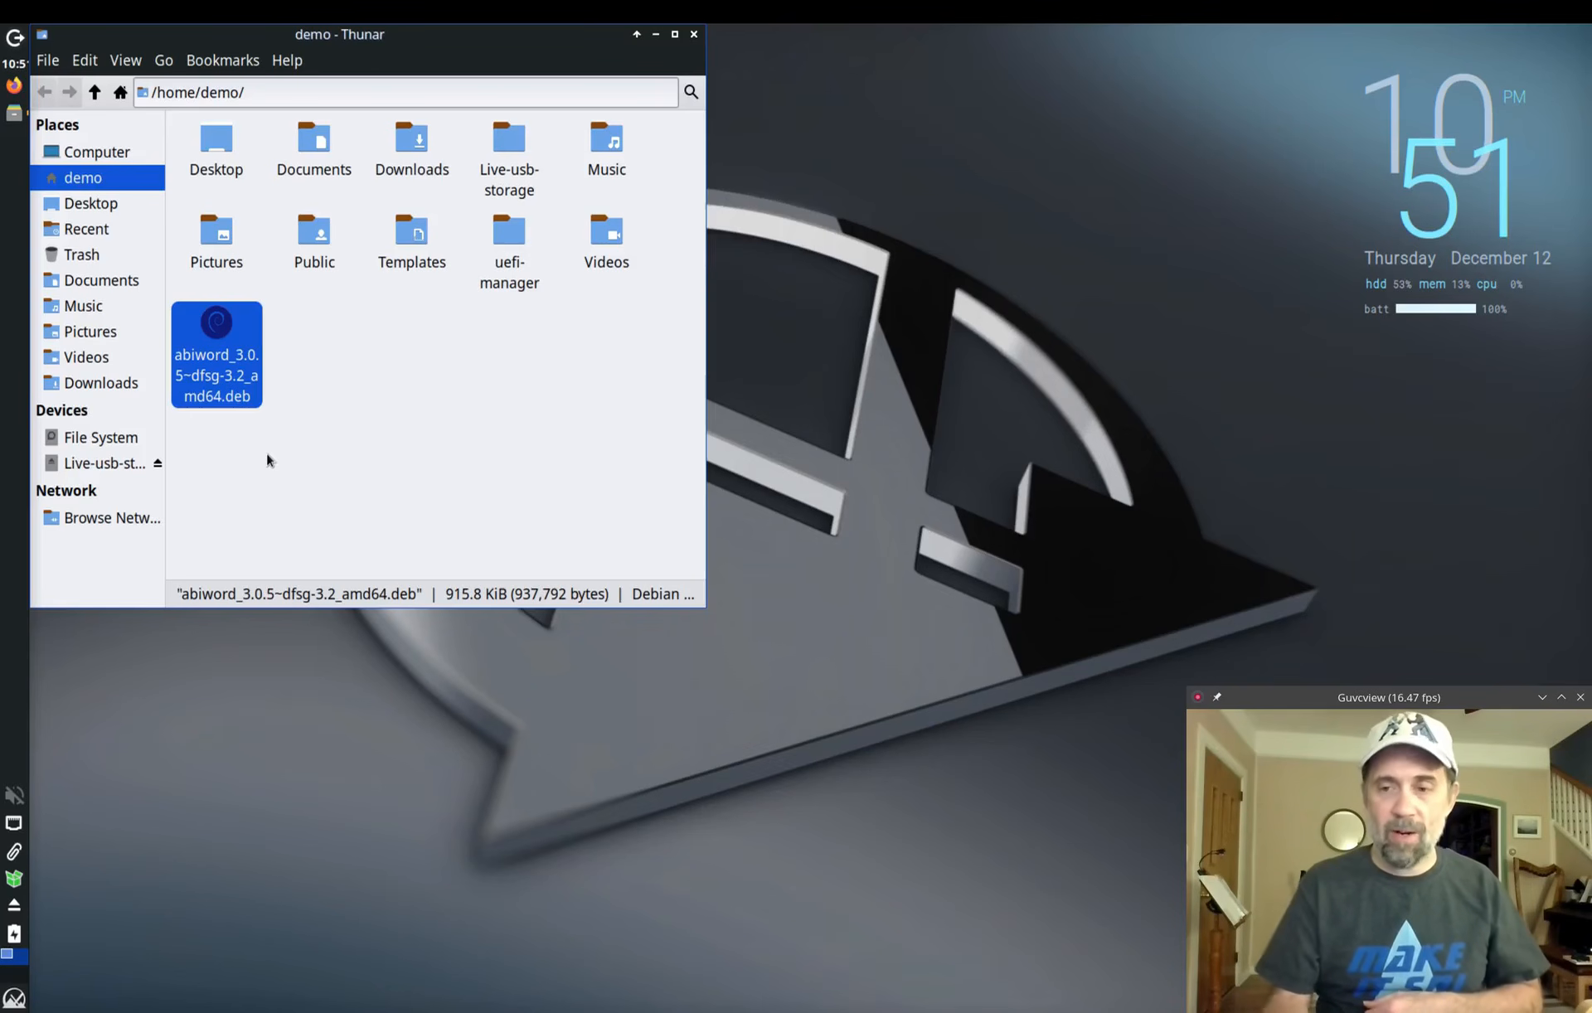
double_click(218, 372)
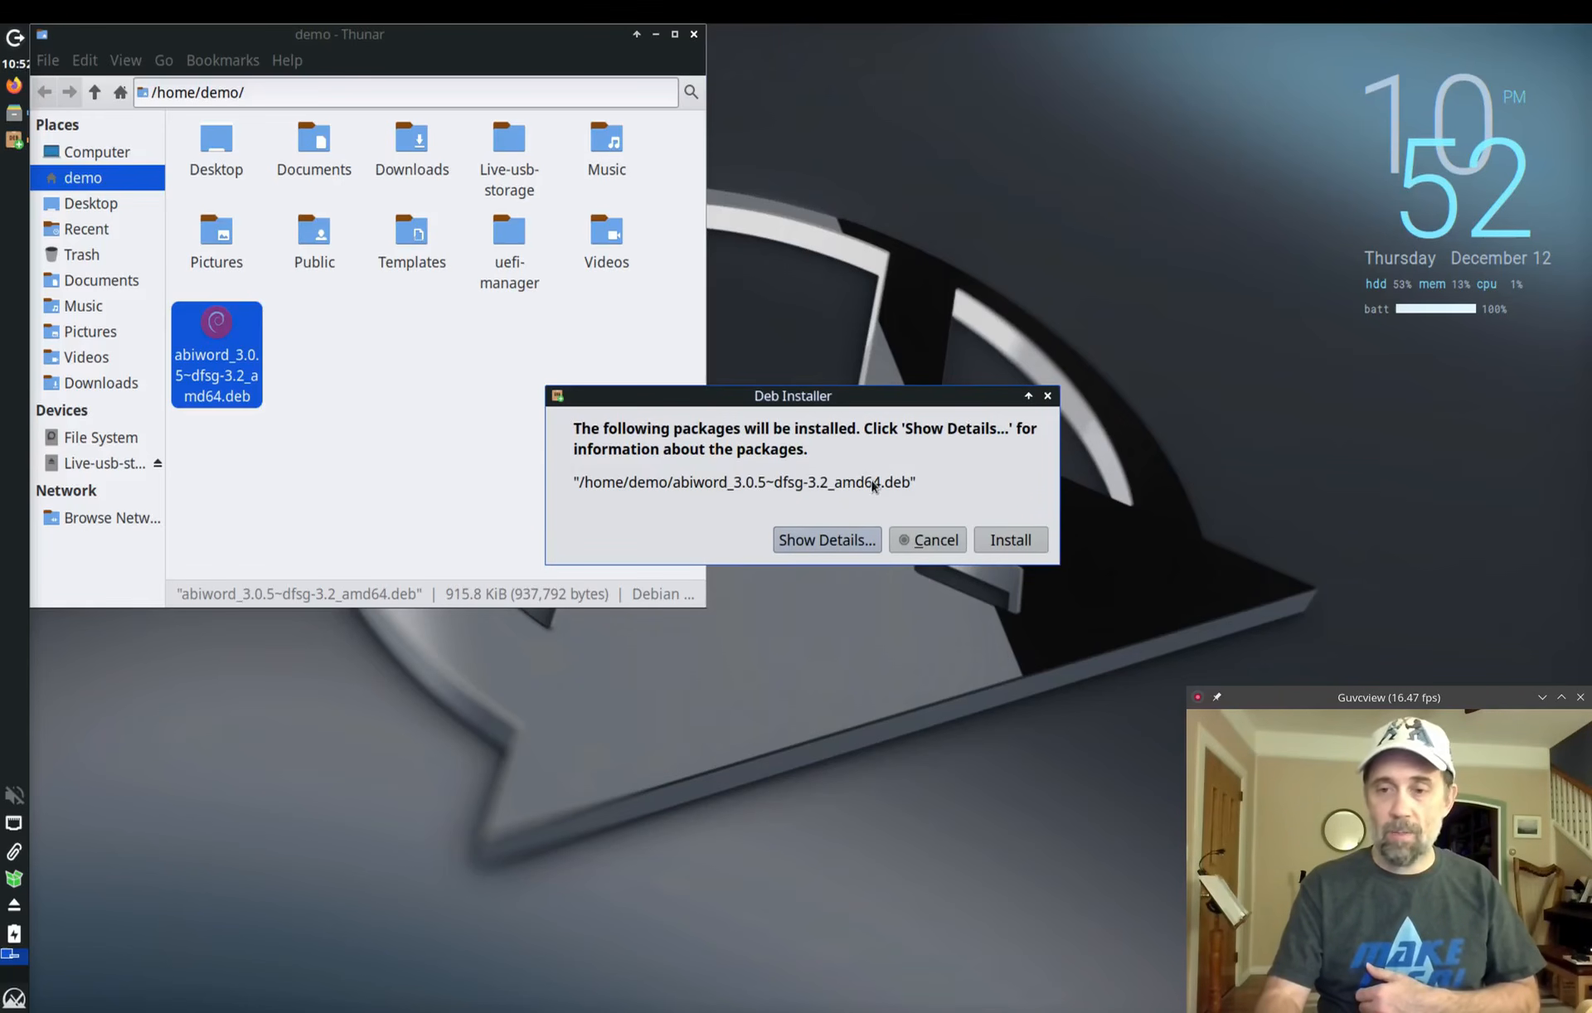
Step: Show the details of the 15 packages to be installed and scroll through the list
click(843, 541)
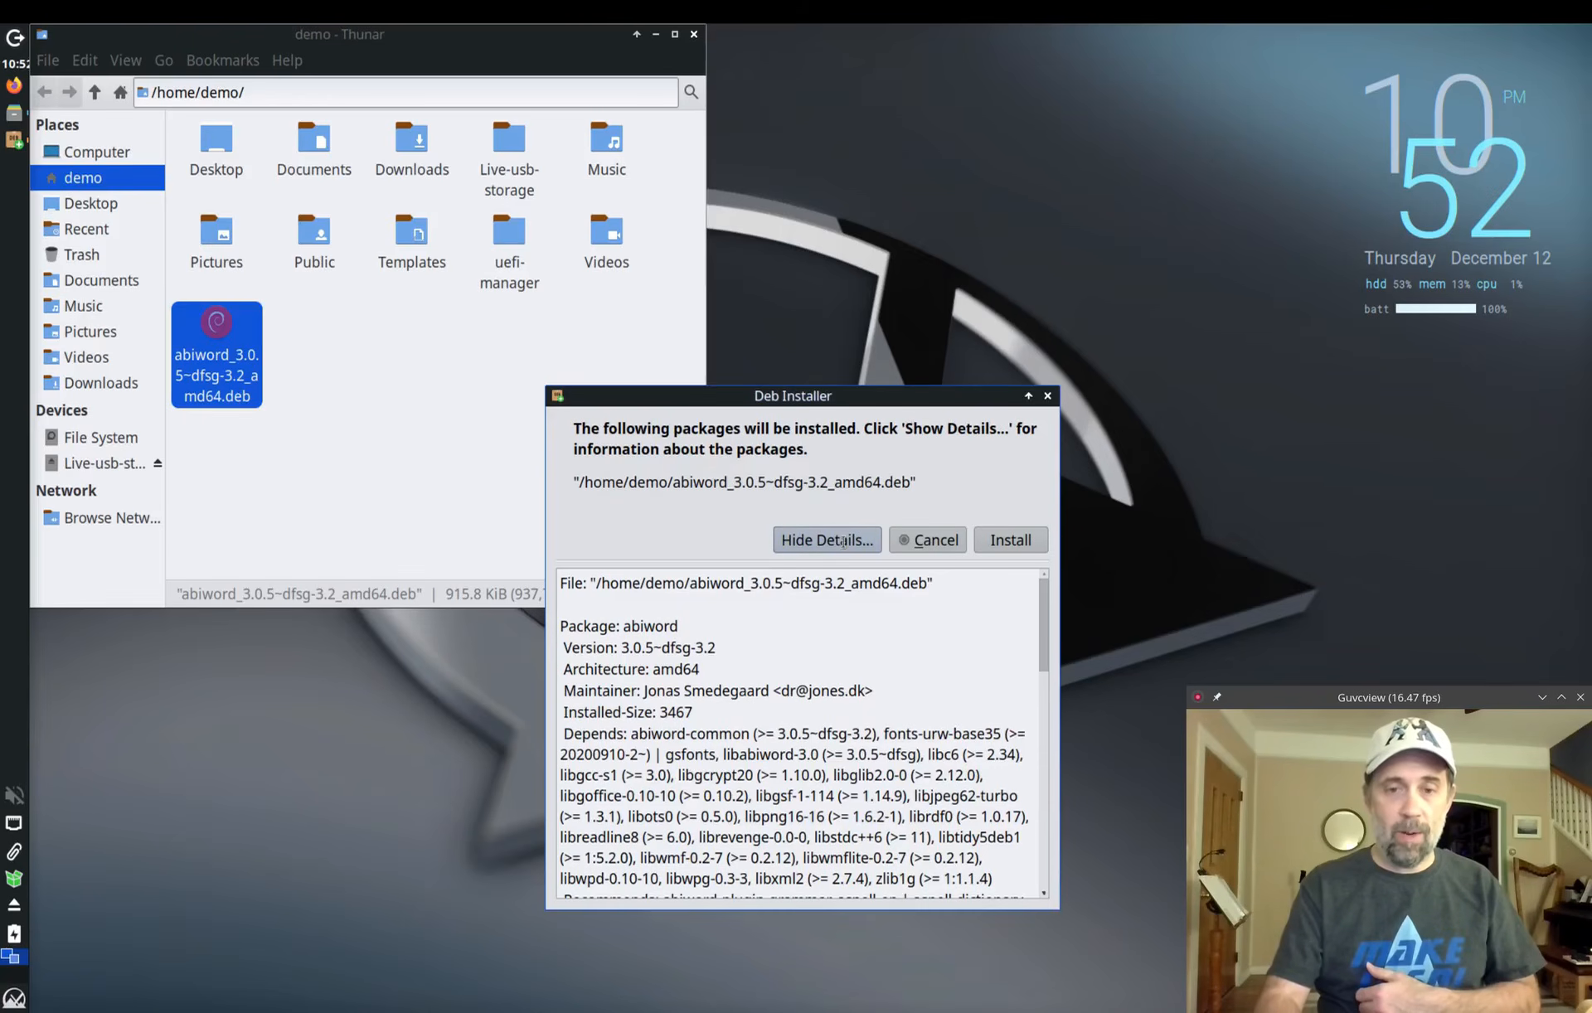
scroll(758, 645, down, 3)
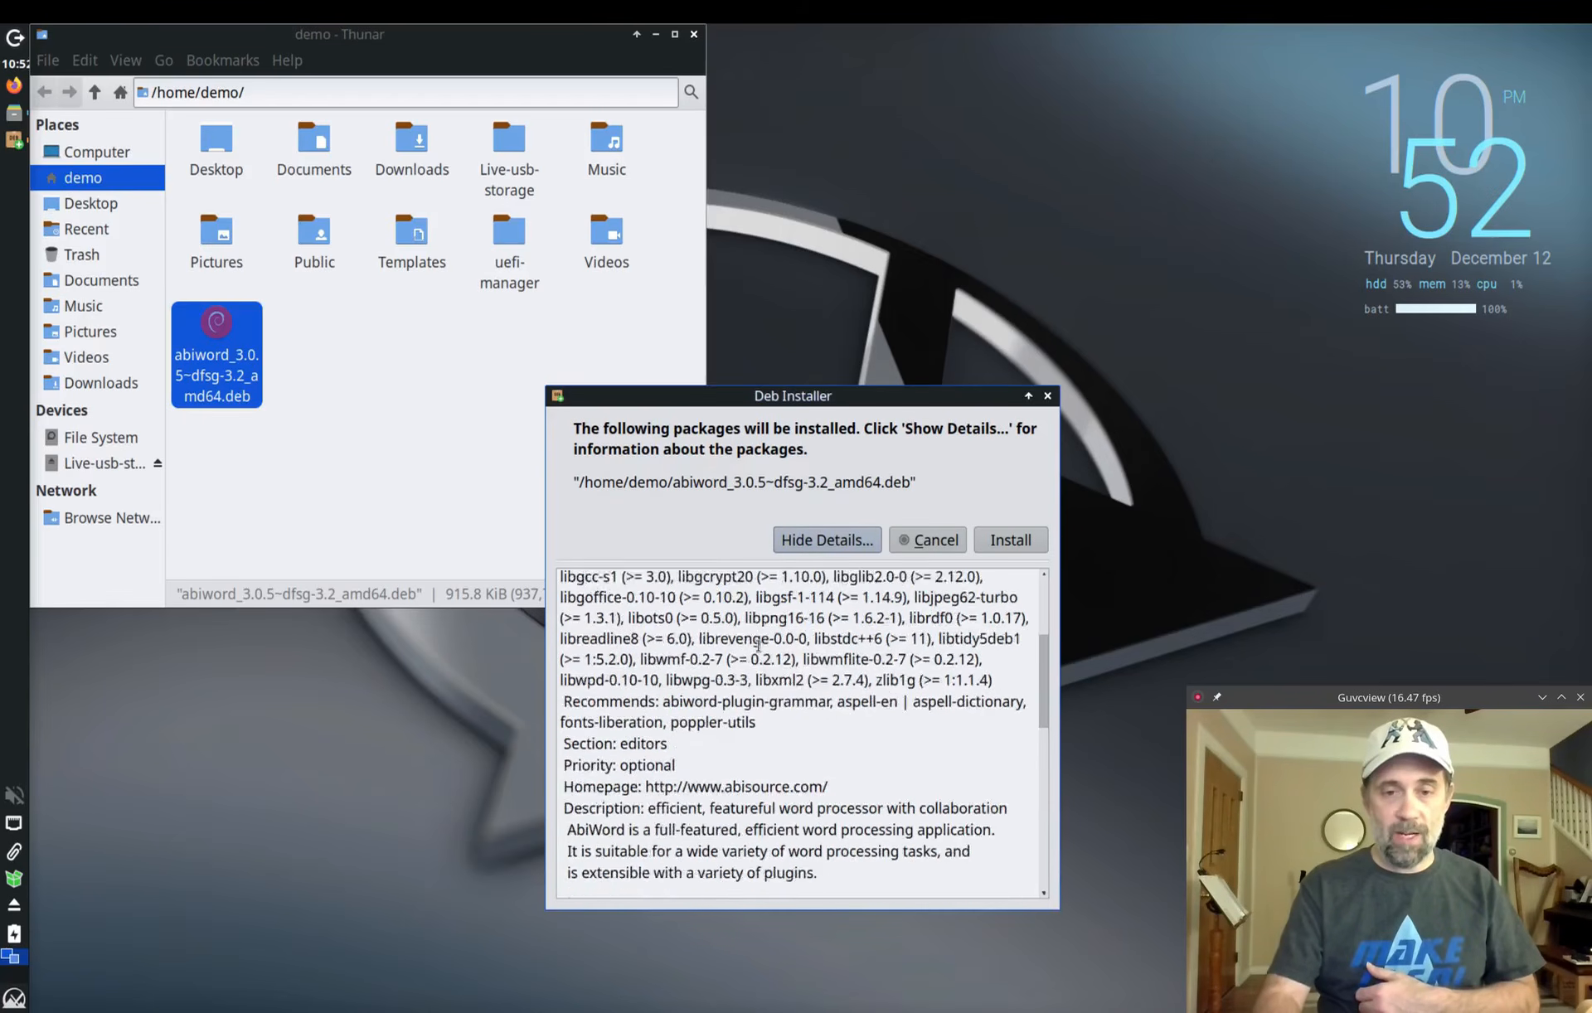
scroll(758, 646, down, 10)
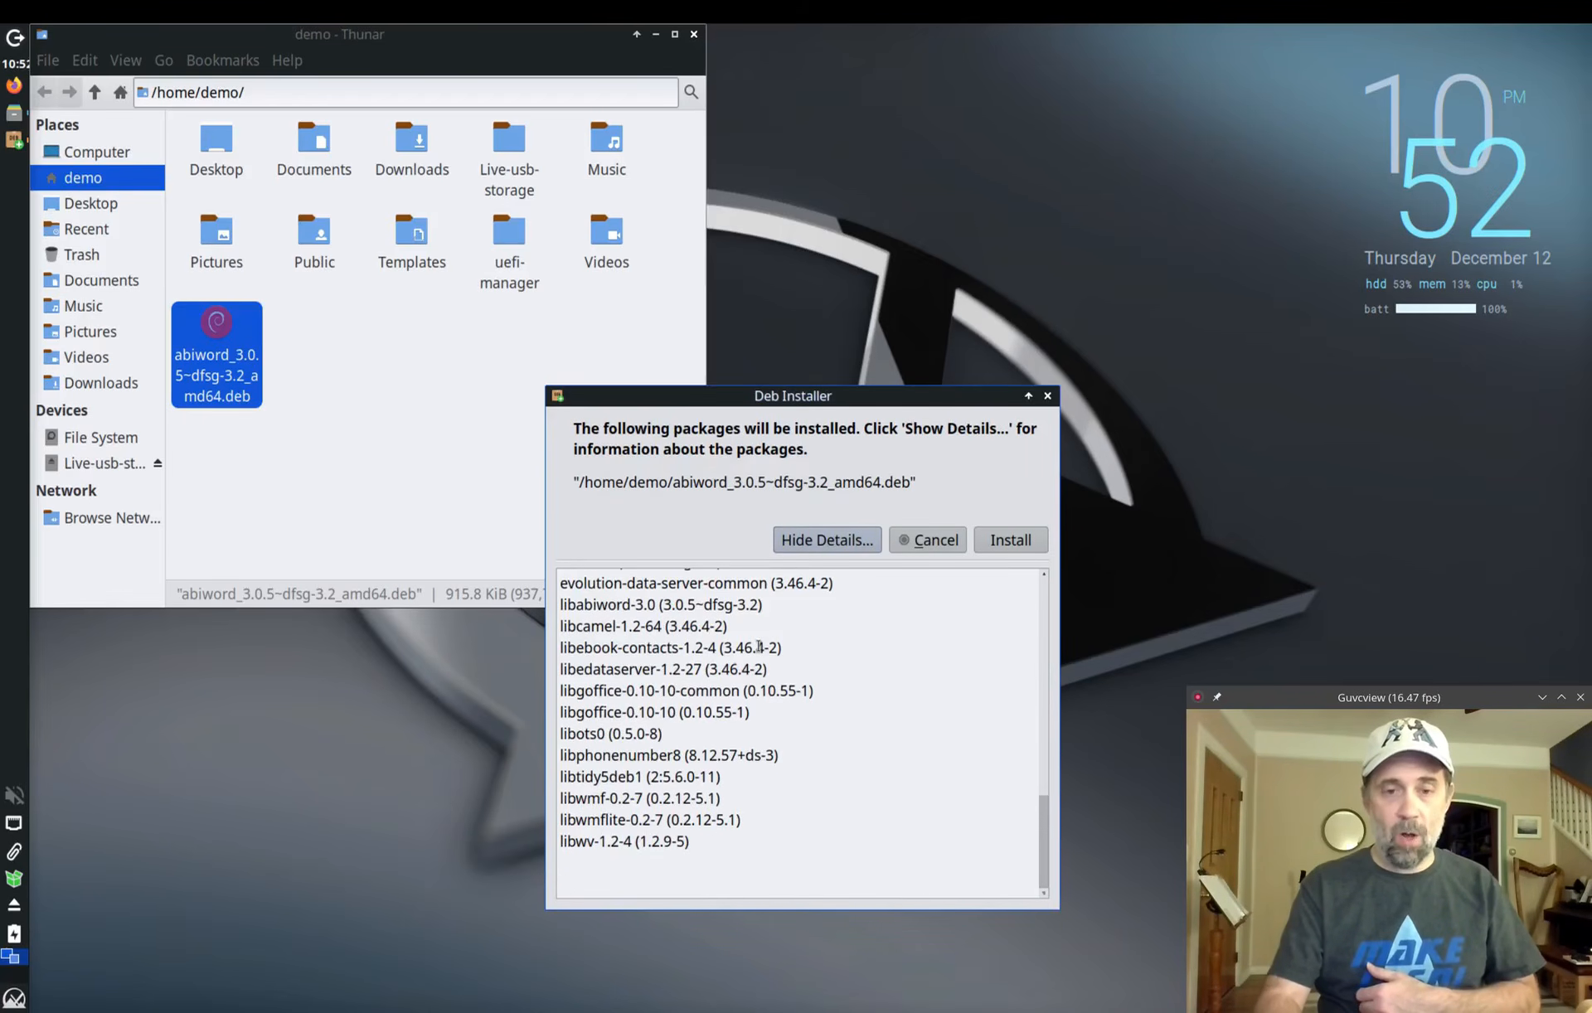
scroll(758, 646, up, 2)
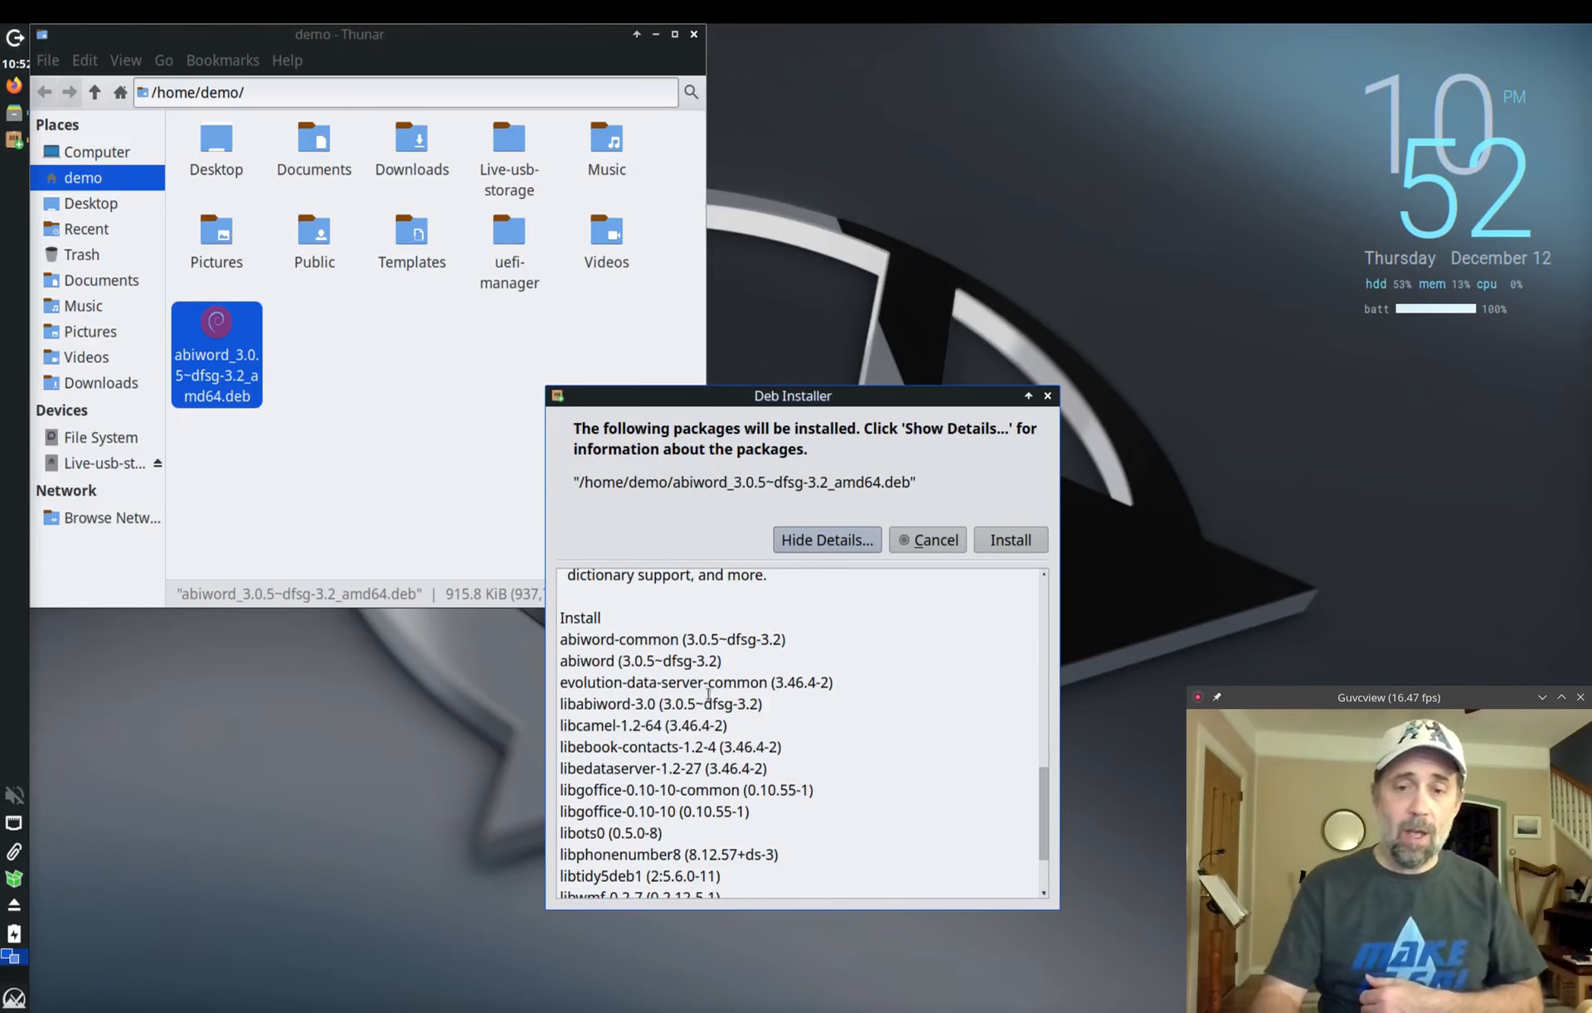
scroll(755, 733, down, 2)
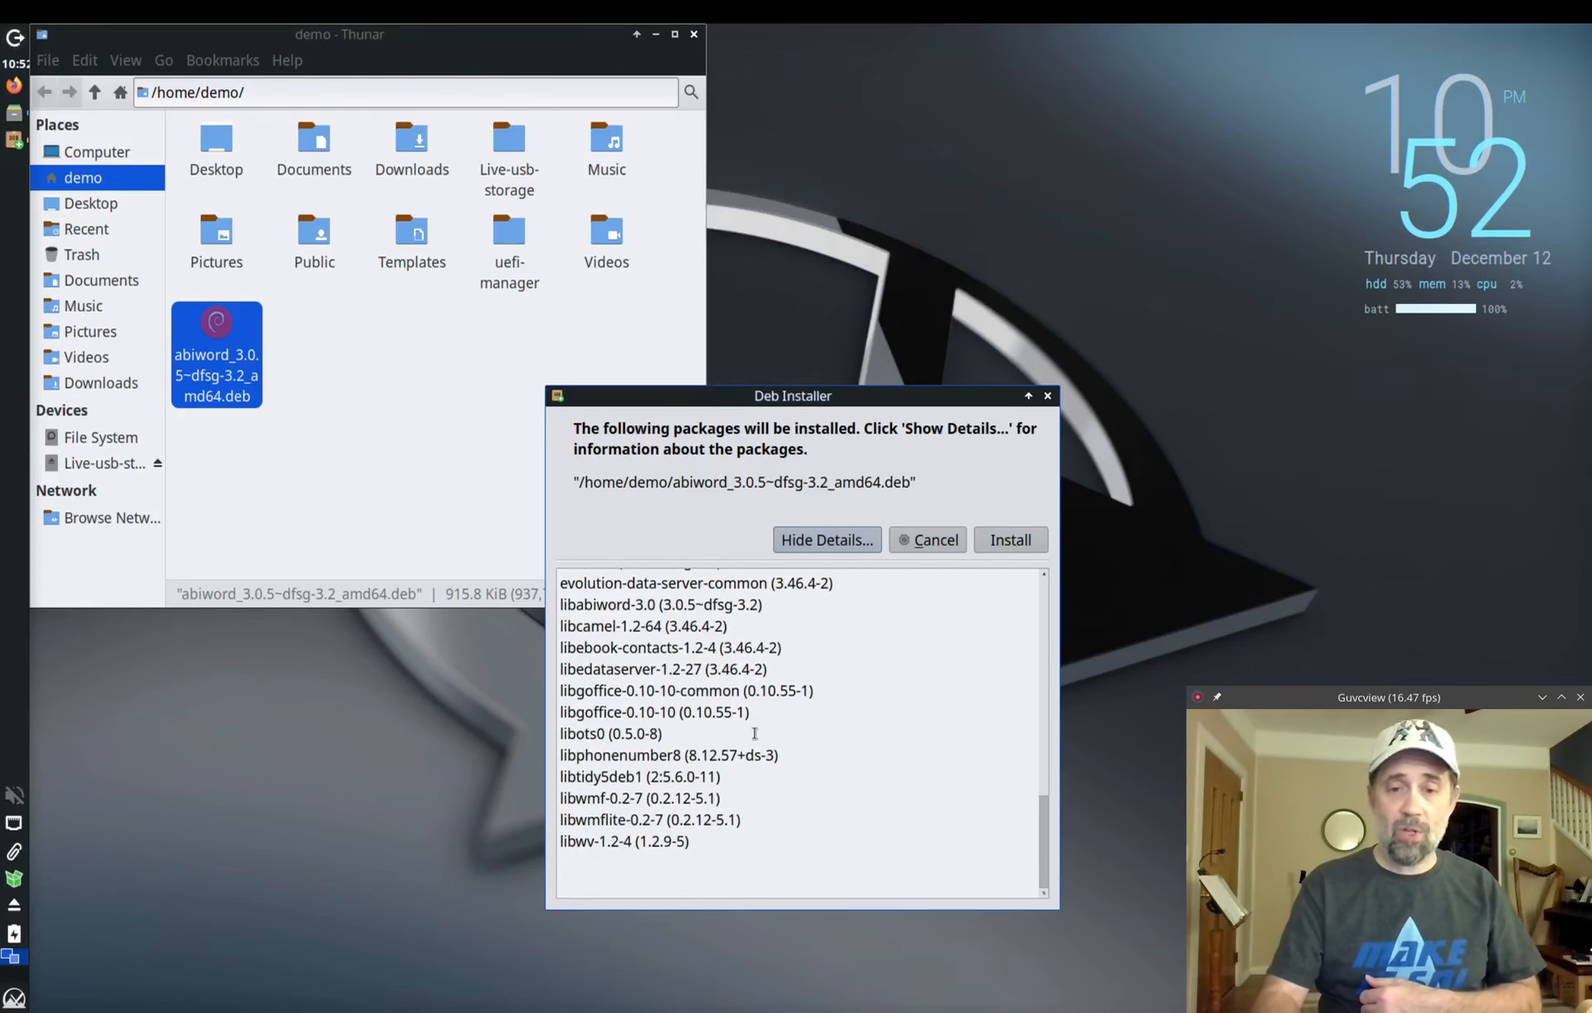
Step: Install AbiWord with the administrator password, confirm with y, and close the finished terminal
click(1019, 539)
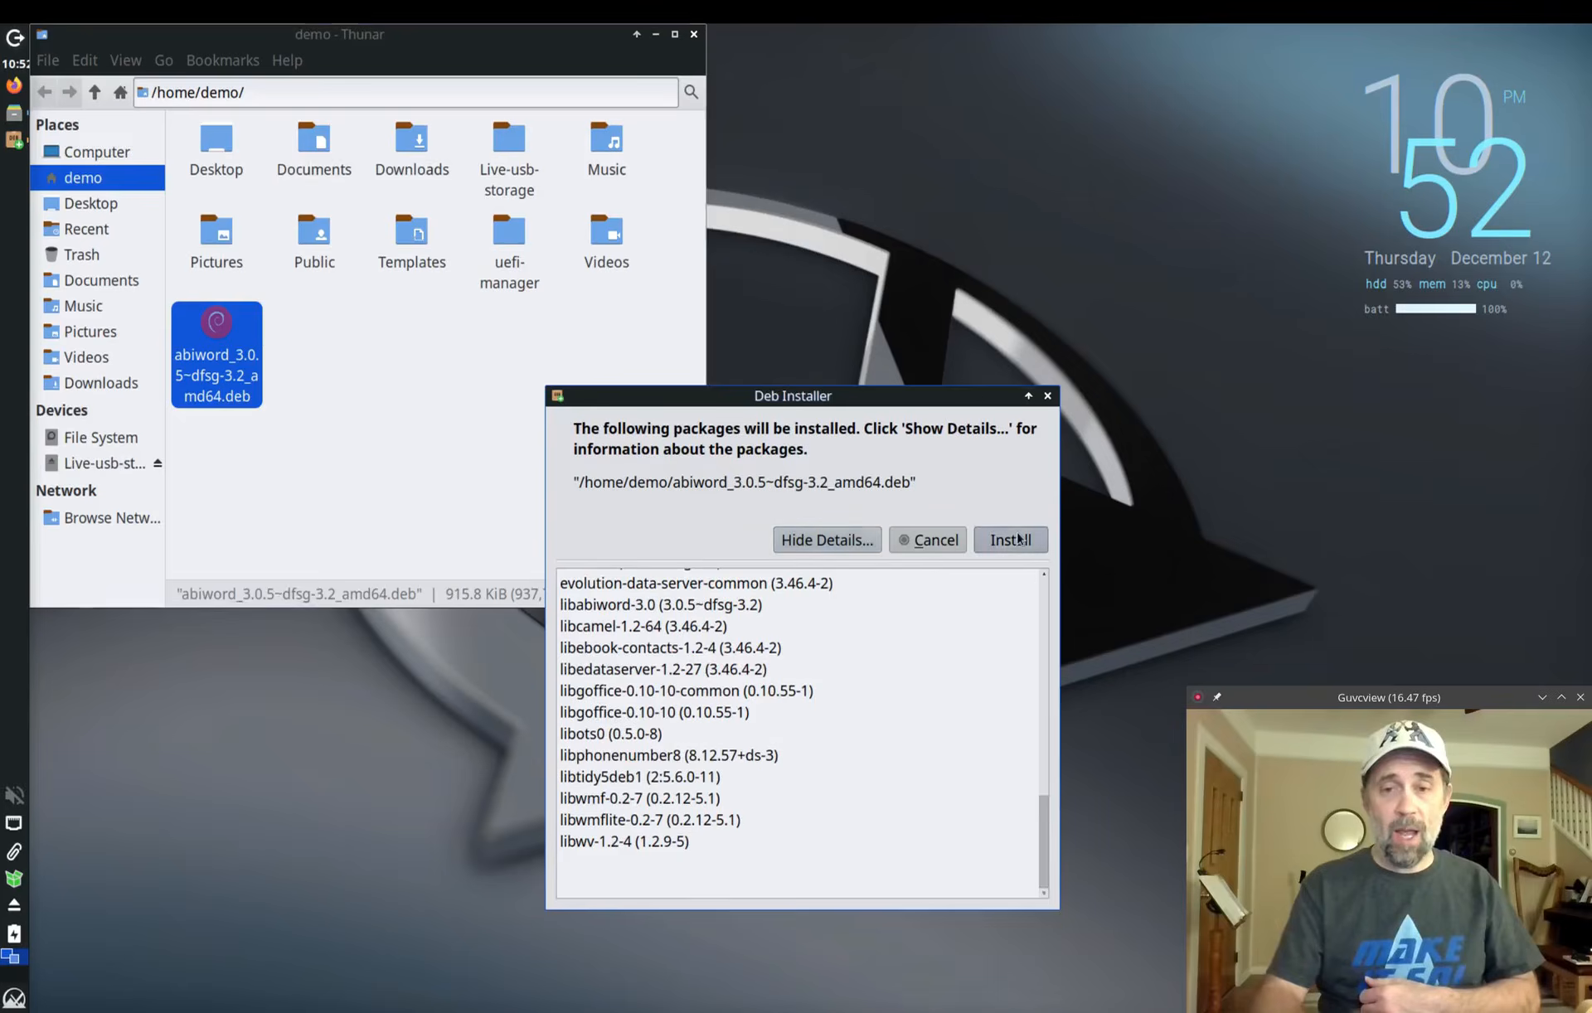
text(root)
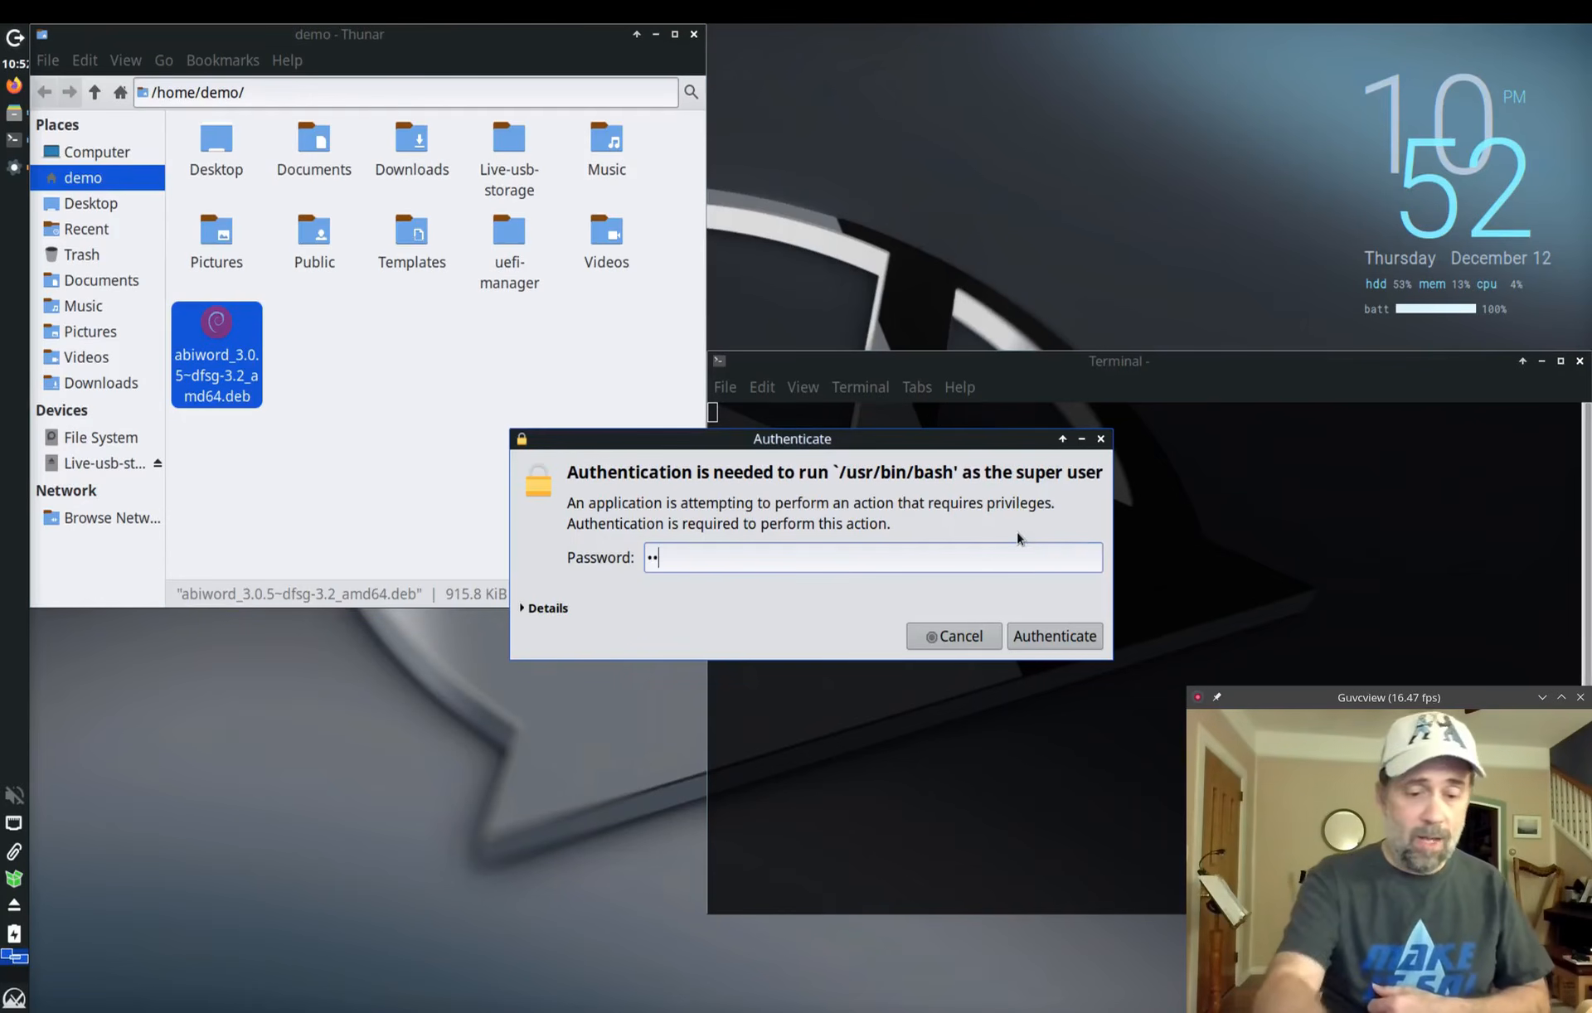
key(Return)
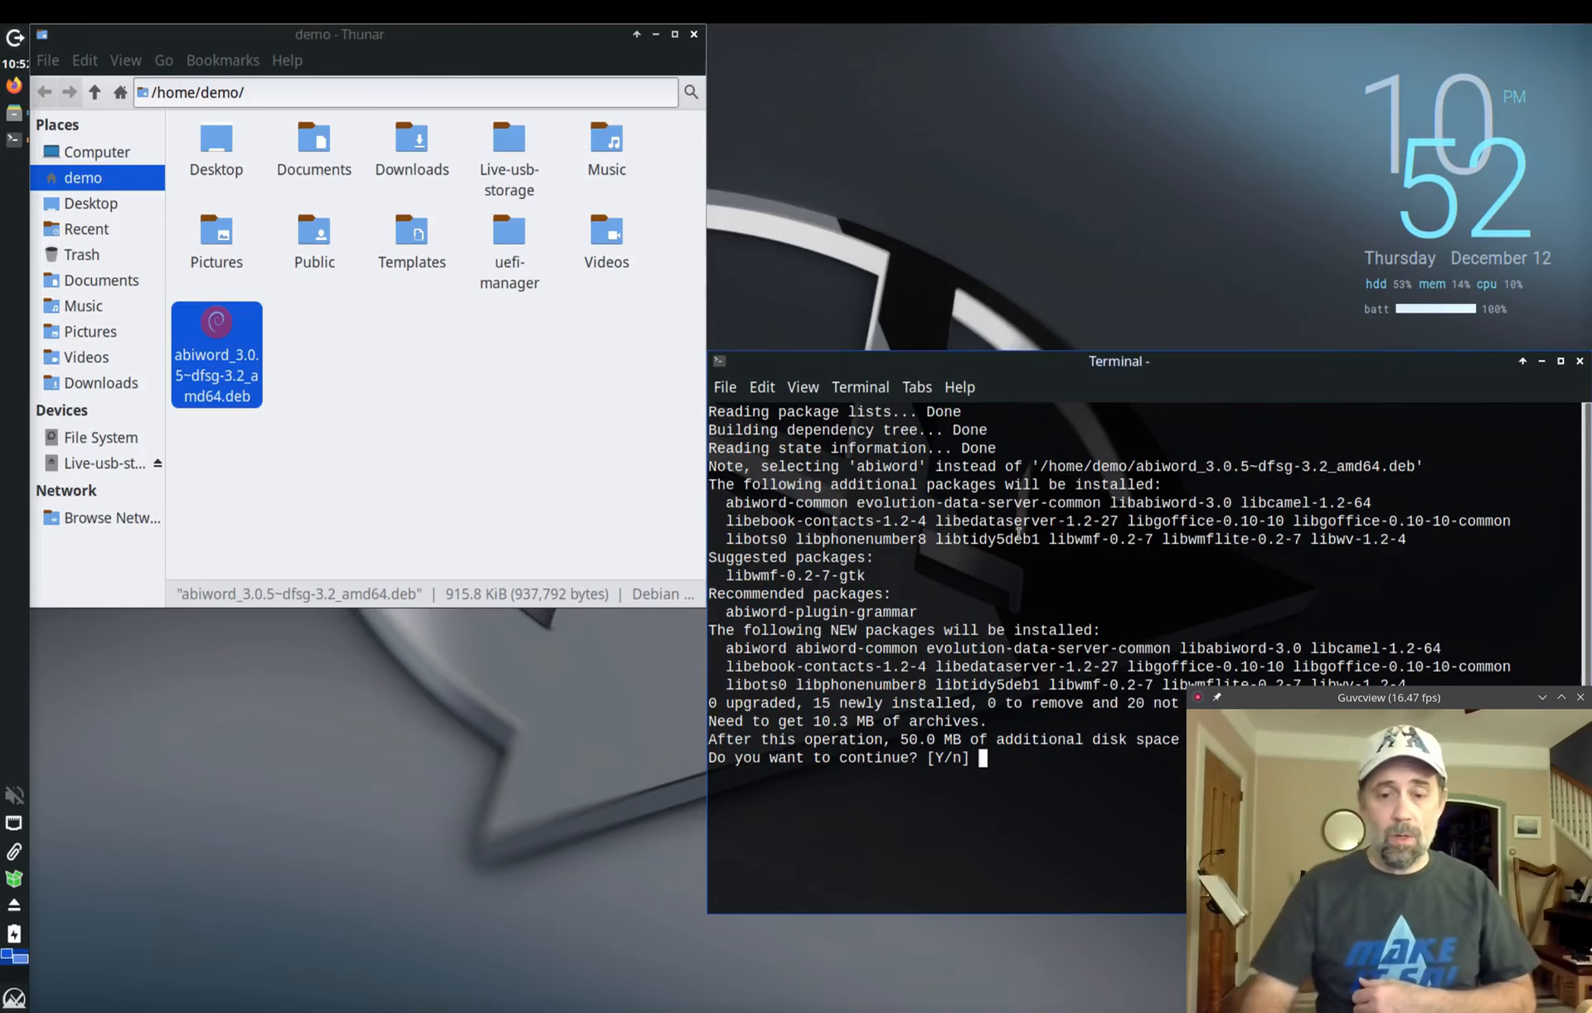
text(y)
key(Return)
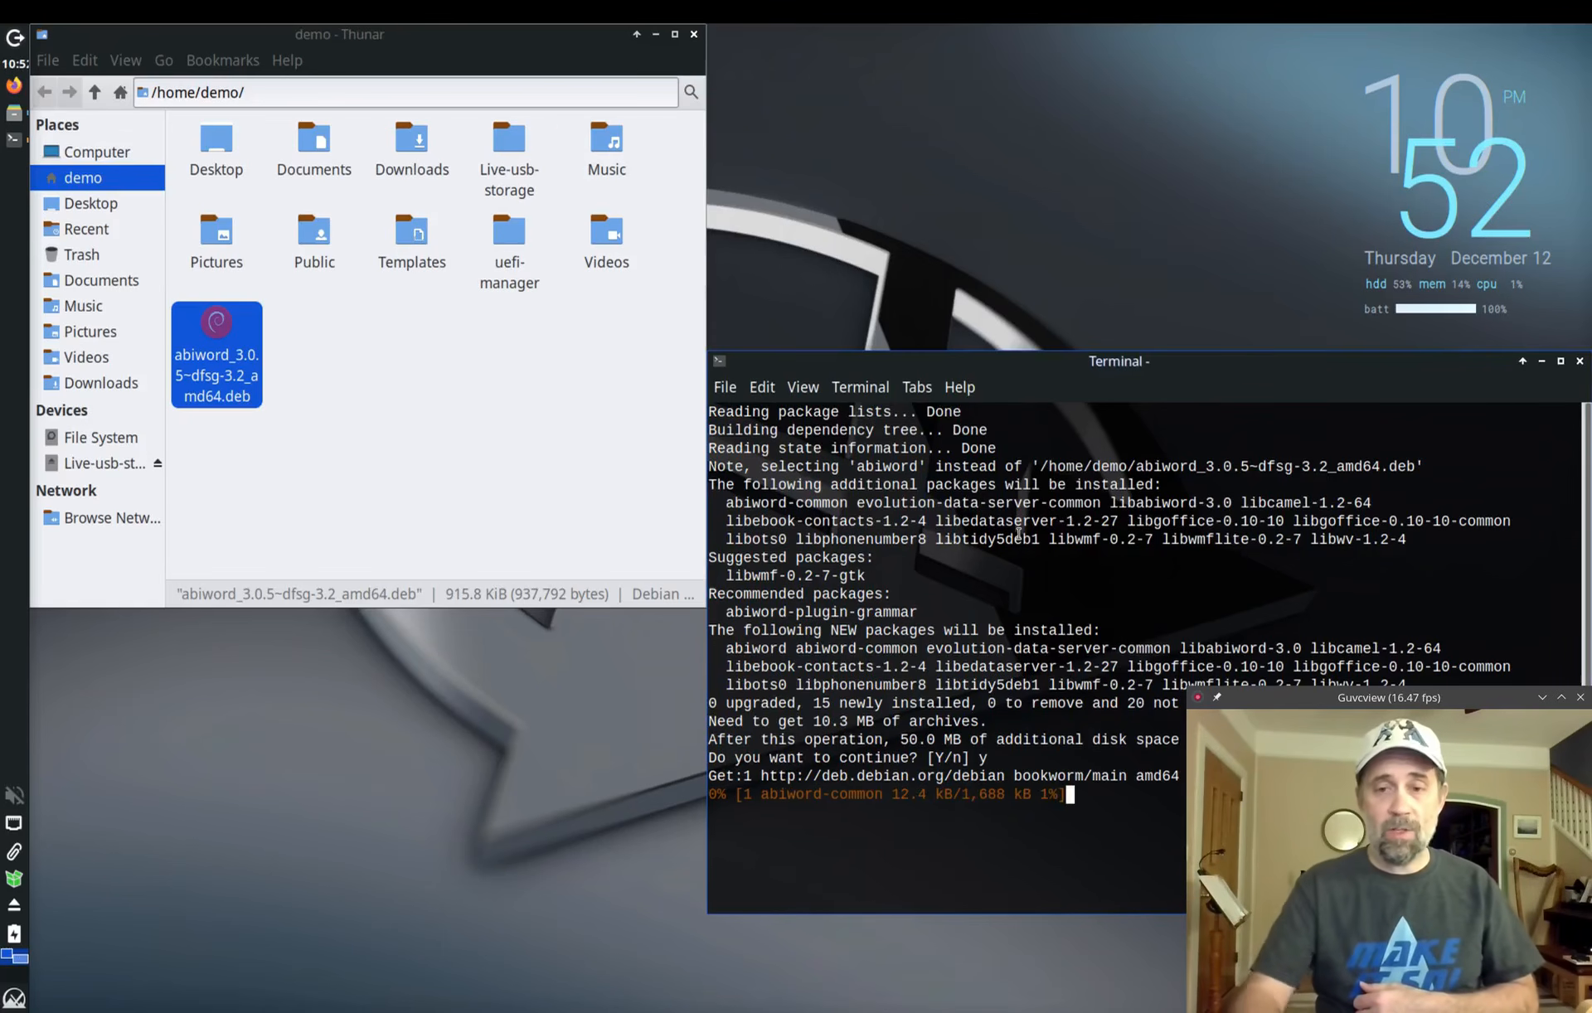
drag(1140, 362, 879, 190)
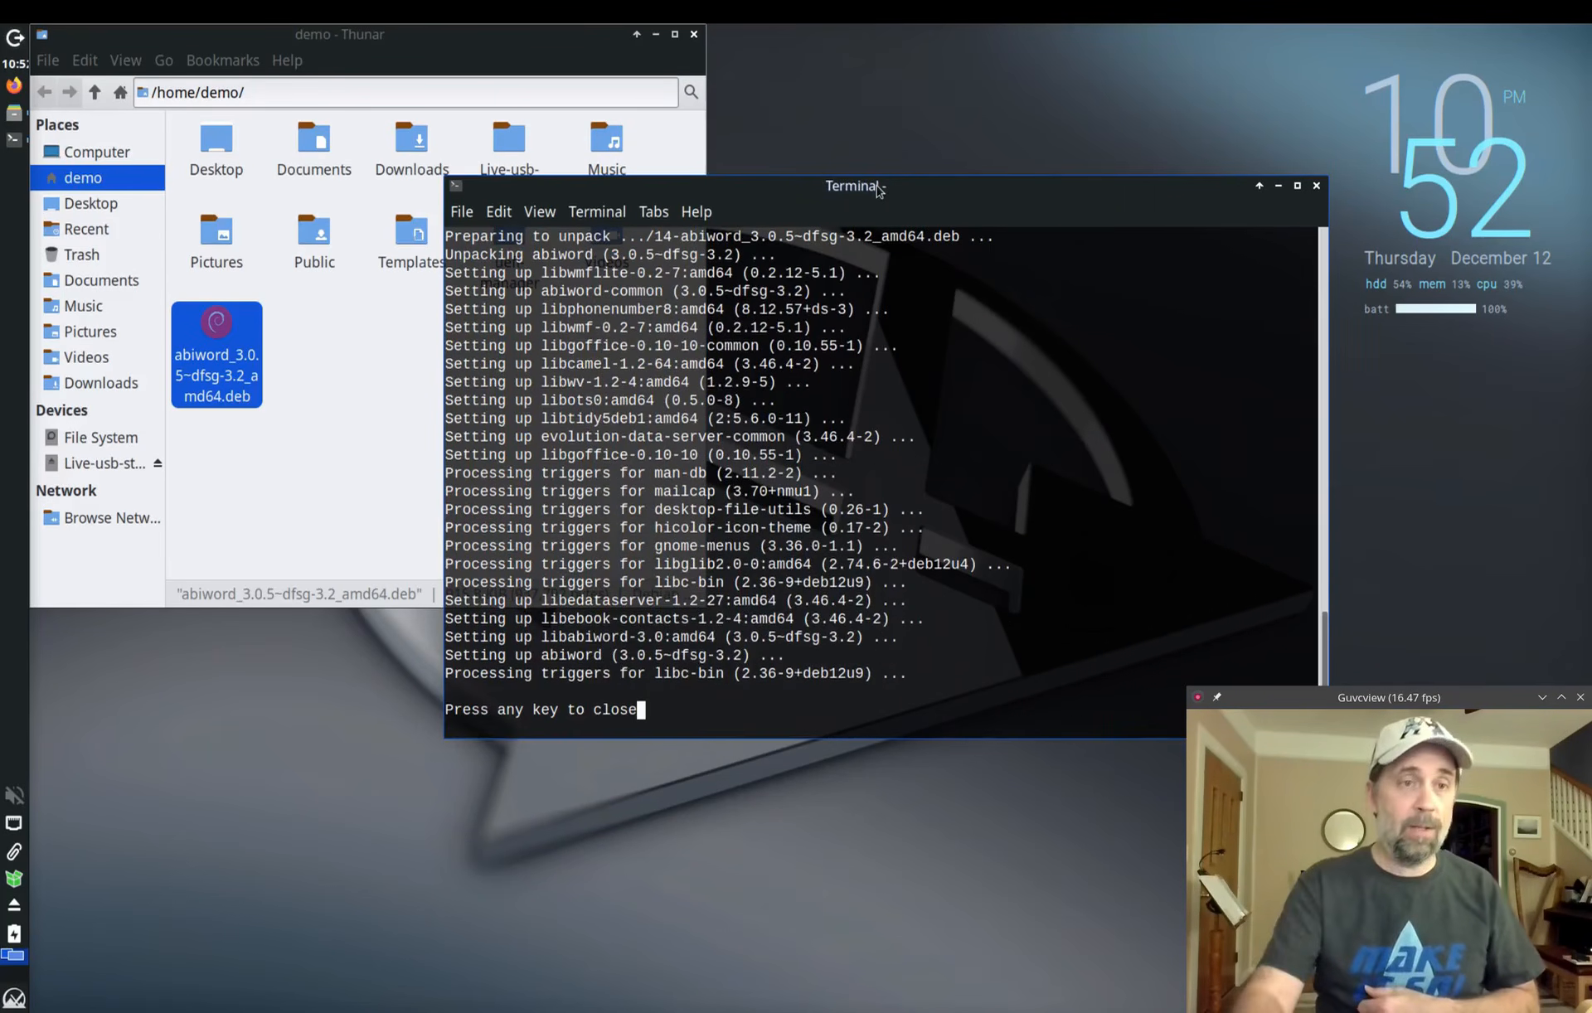
key(Return)
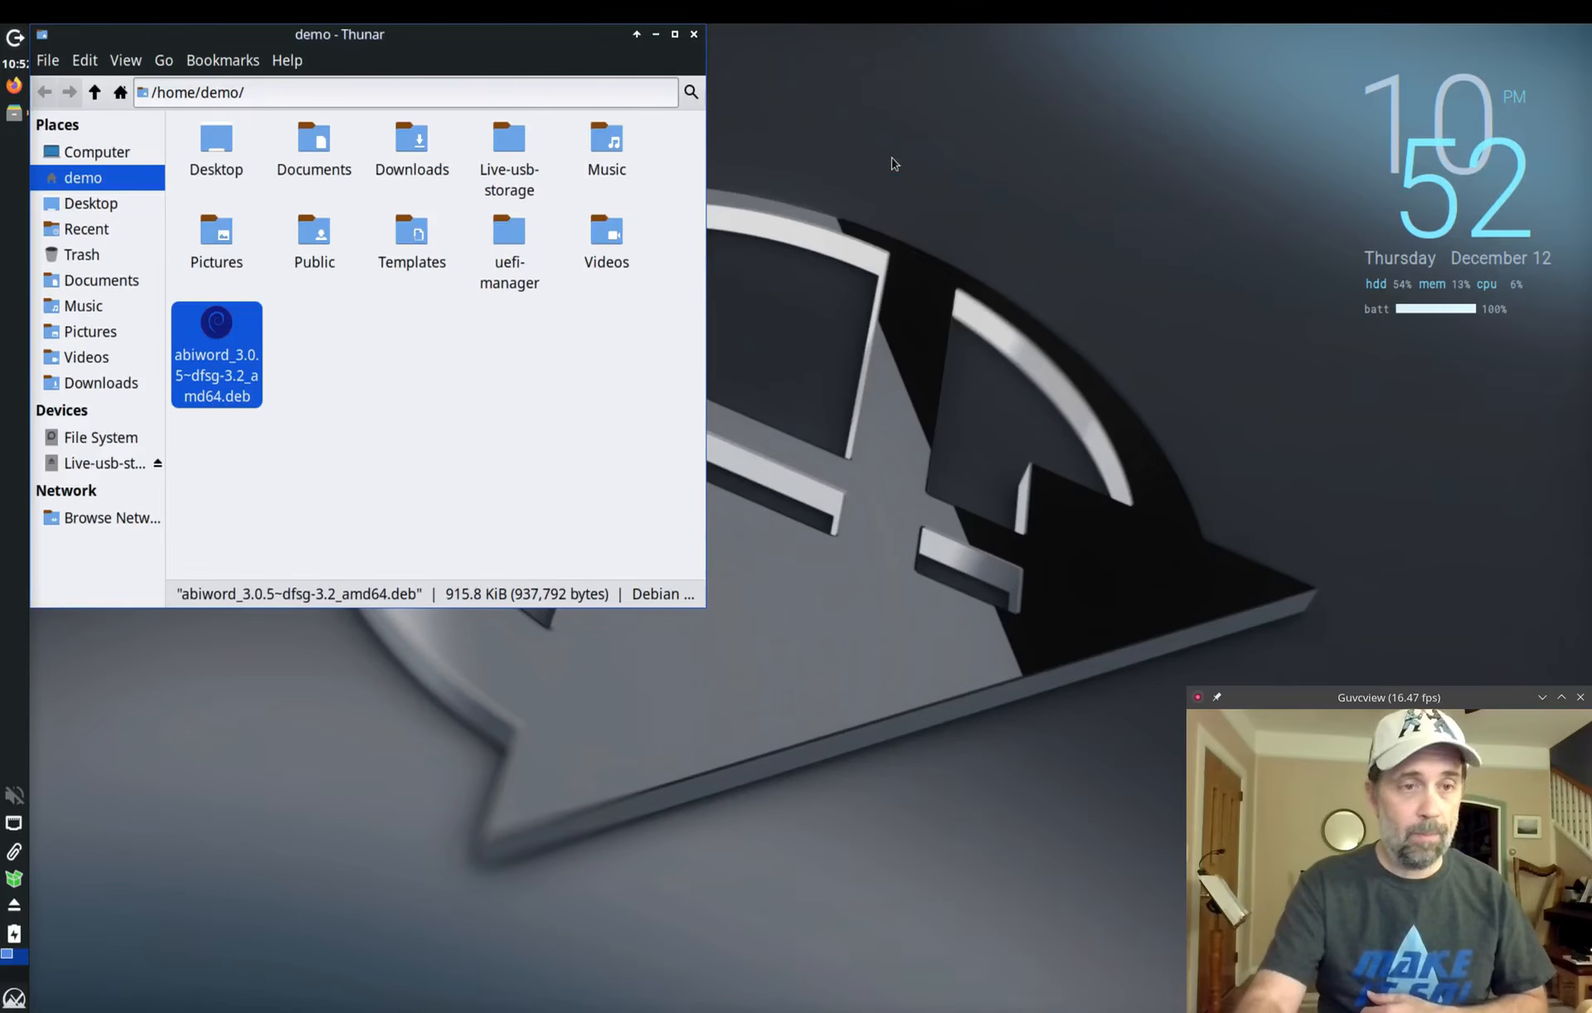
Step: In a new terminal, run 'apt search abiword'
key(ctrl+alt+t)
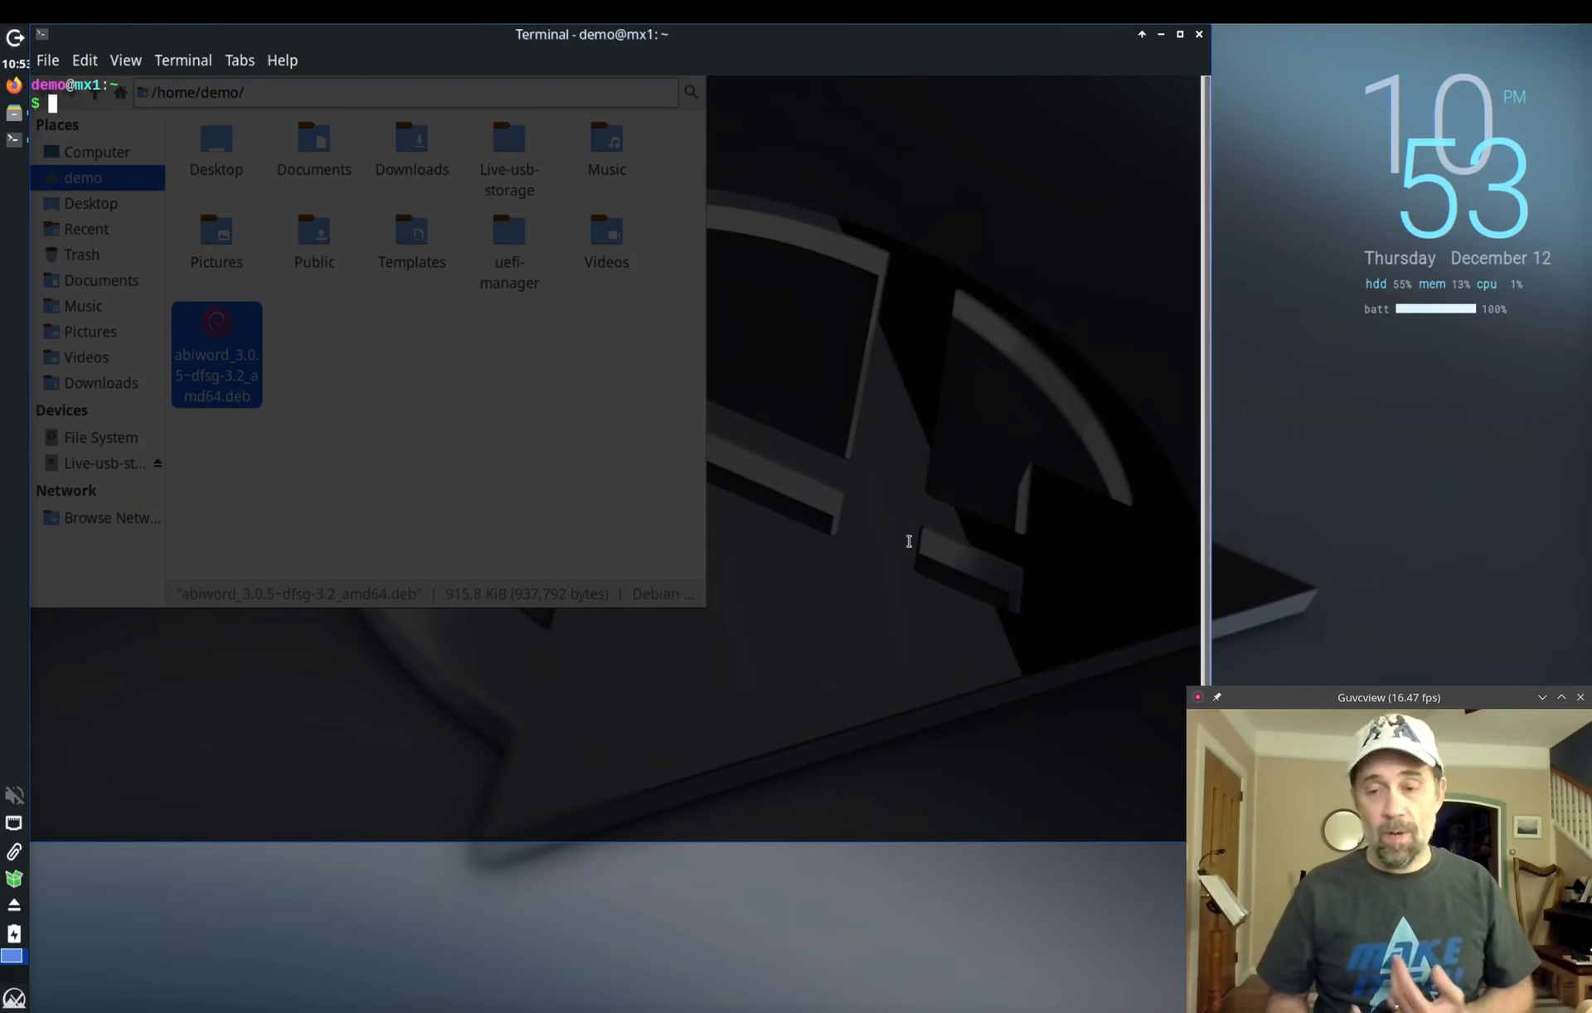
text(apt search)
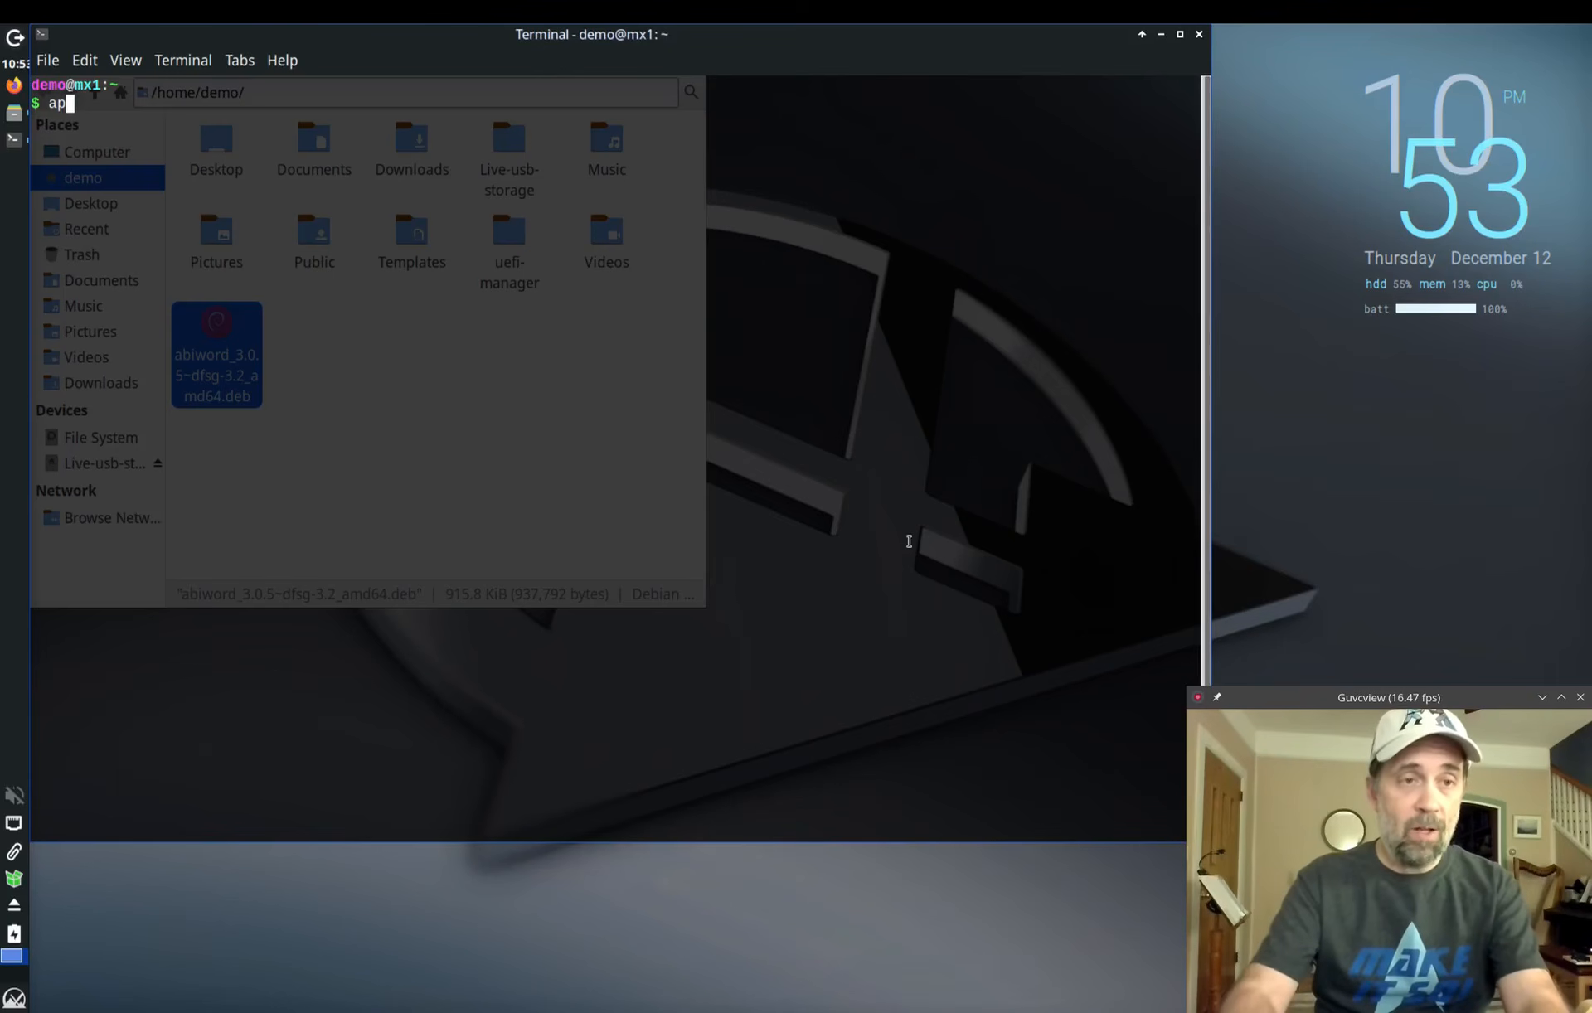
text( abiwo)
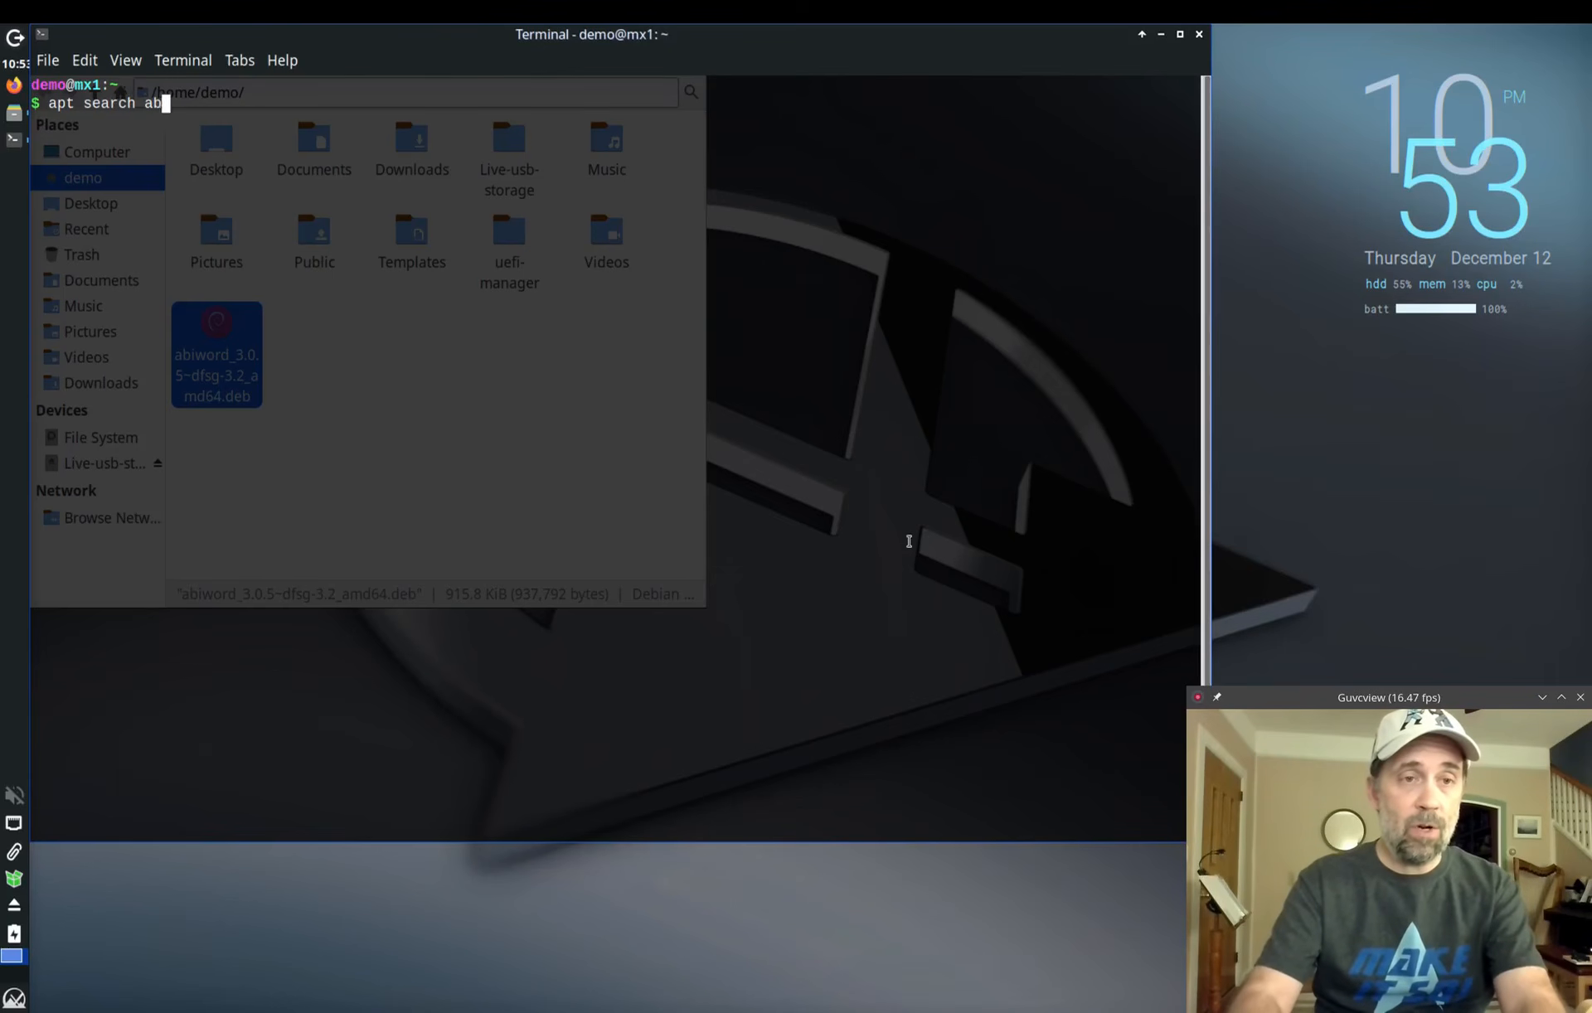
key(BackSpace)
key(BackSpace)
text(rw)
key(BackSpace)
key(BackSpace)
text(word)
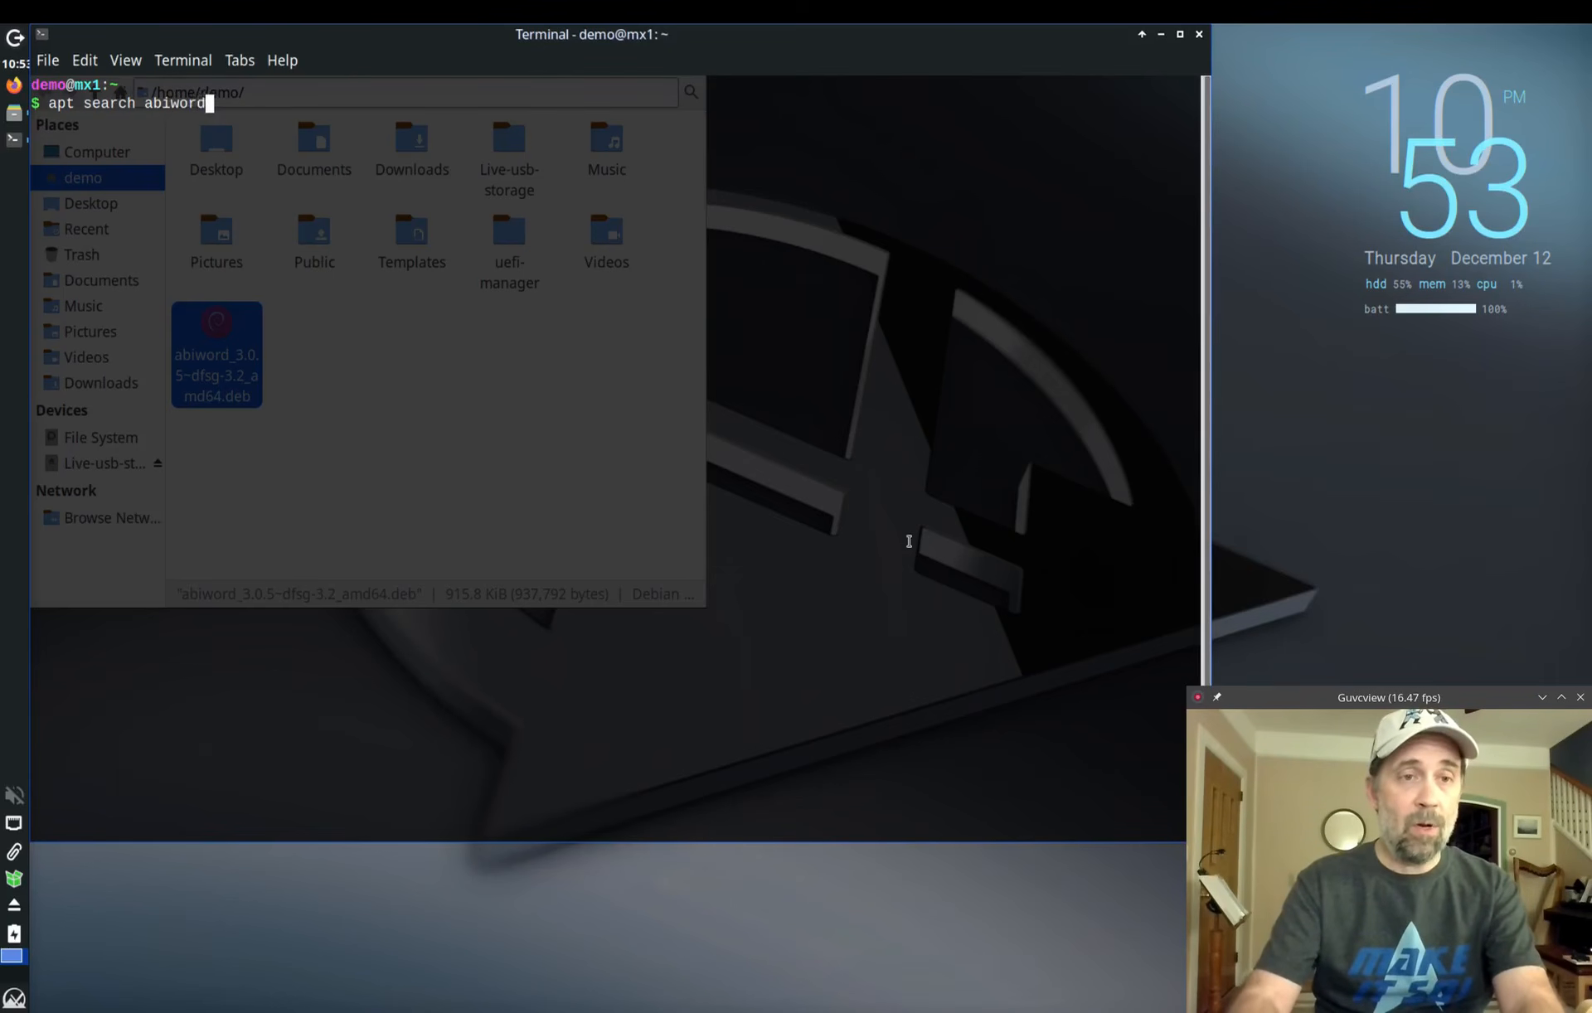
key(Return)
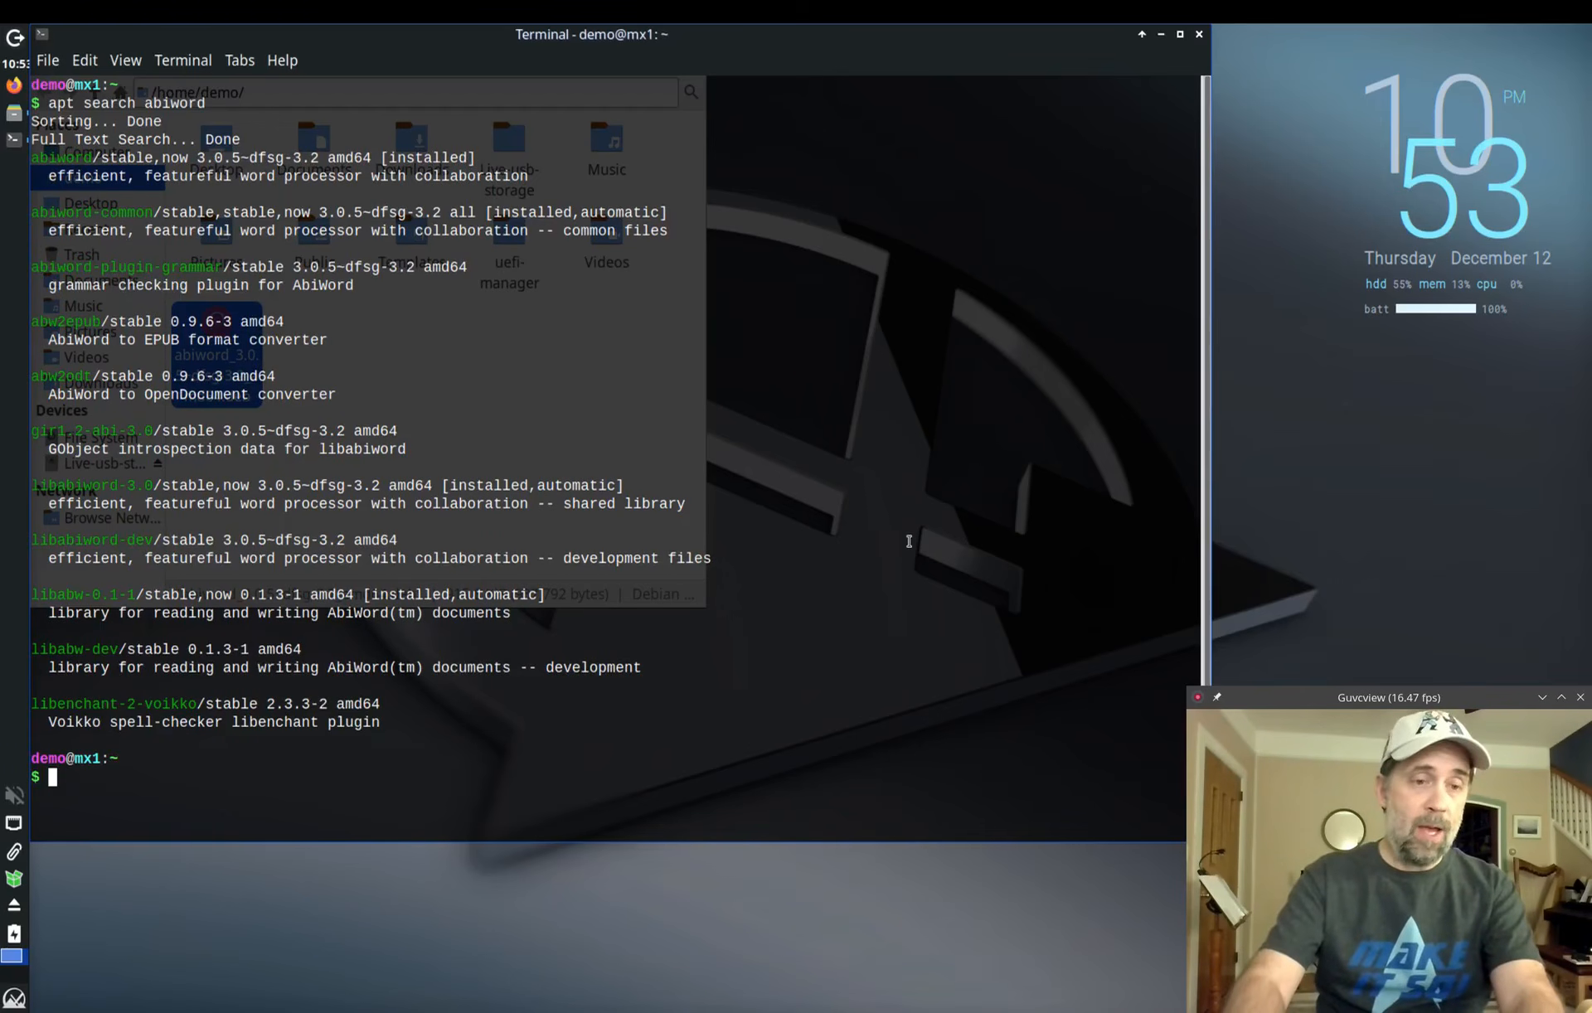
Step: Run 'apt show abiword' to confirm version 3.0.5~dfsg-3.2 is installed
text(apt show p)
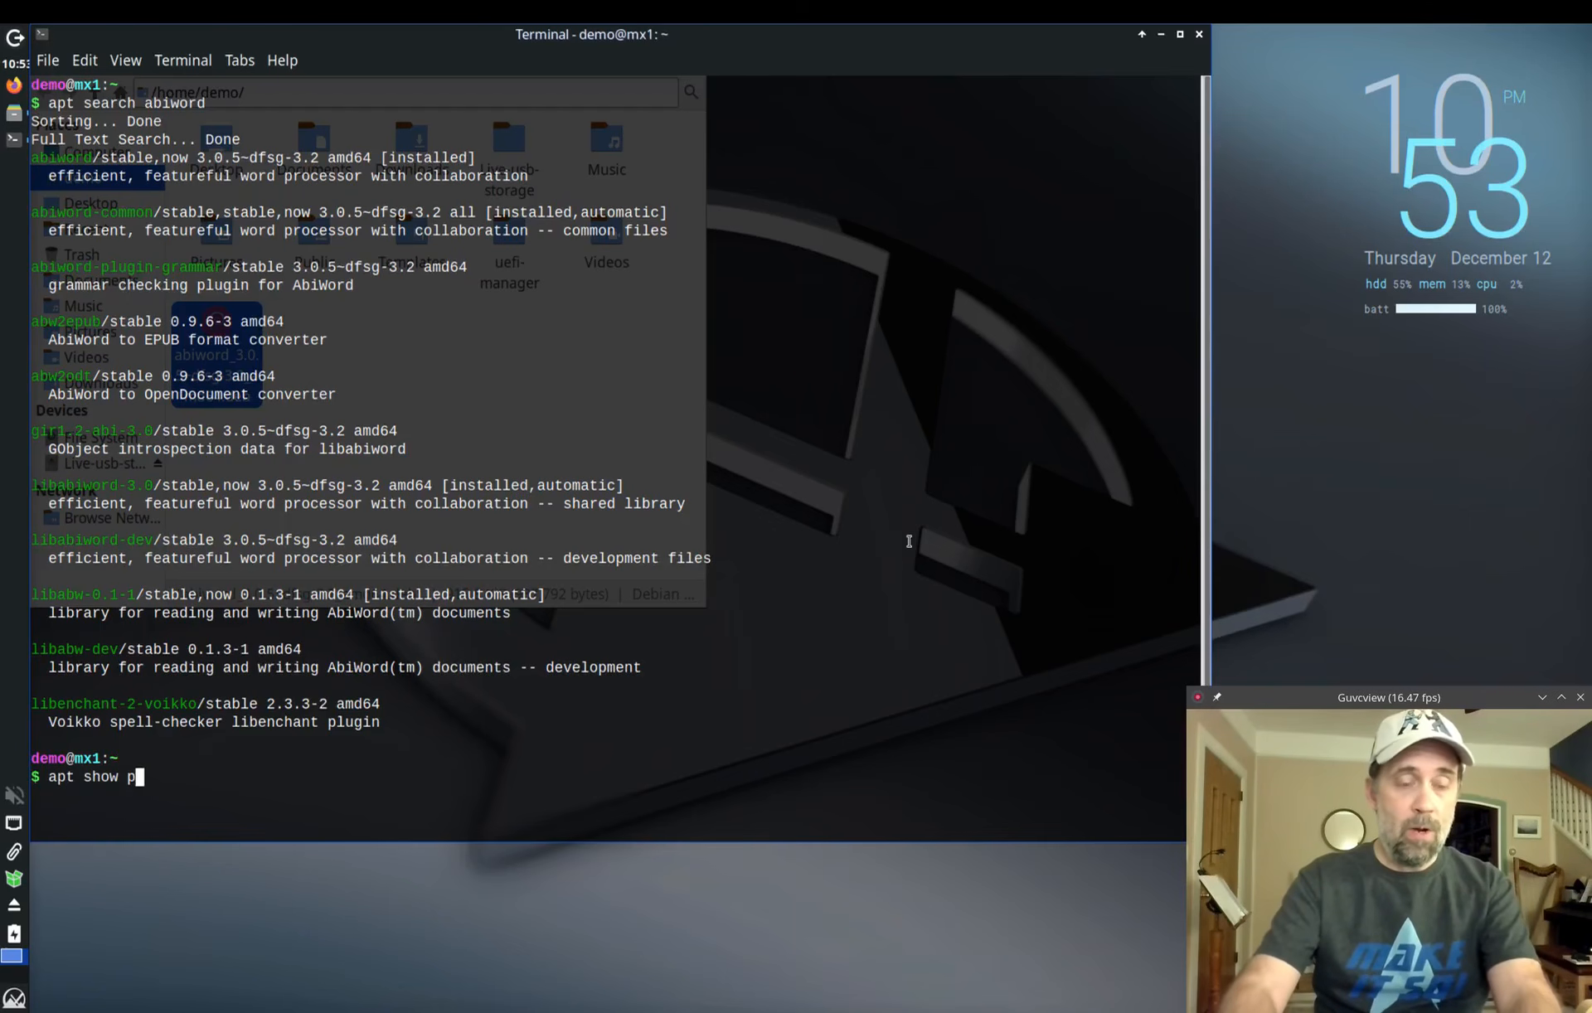
key(BackSpace)
text(abiword)
key(Return)
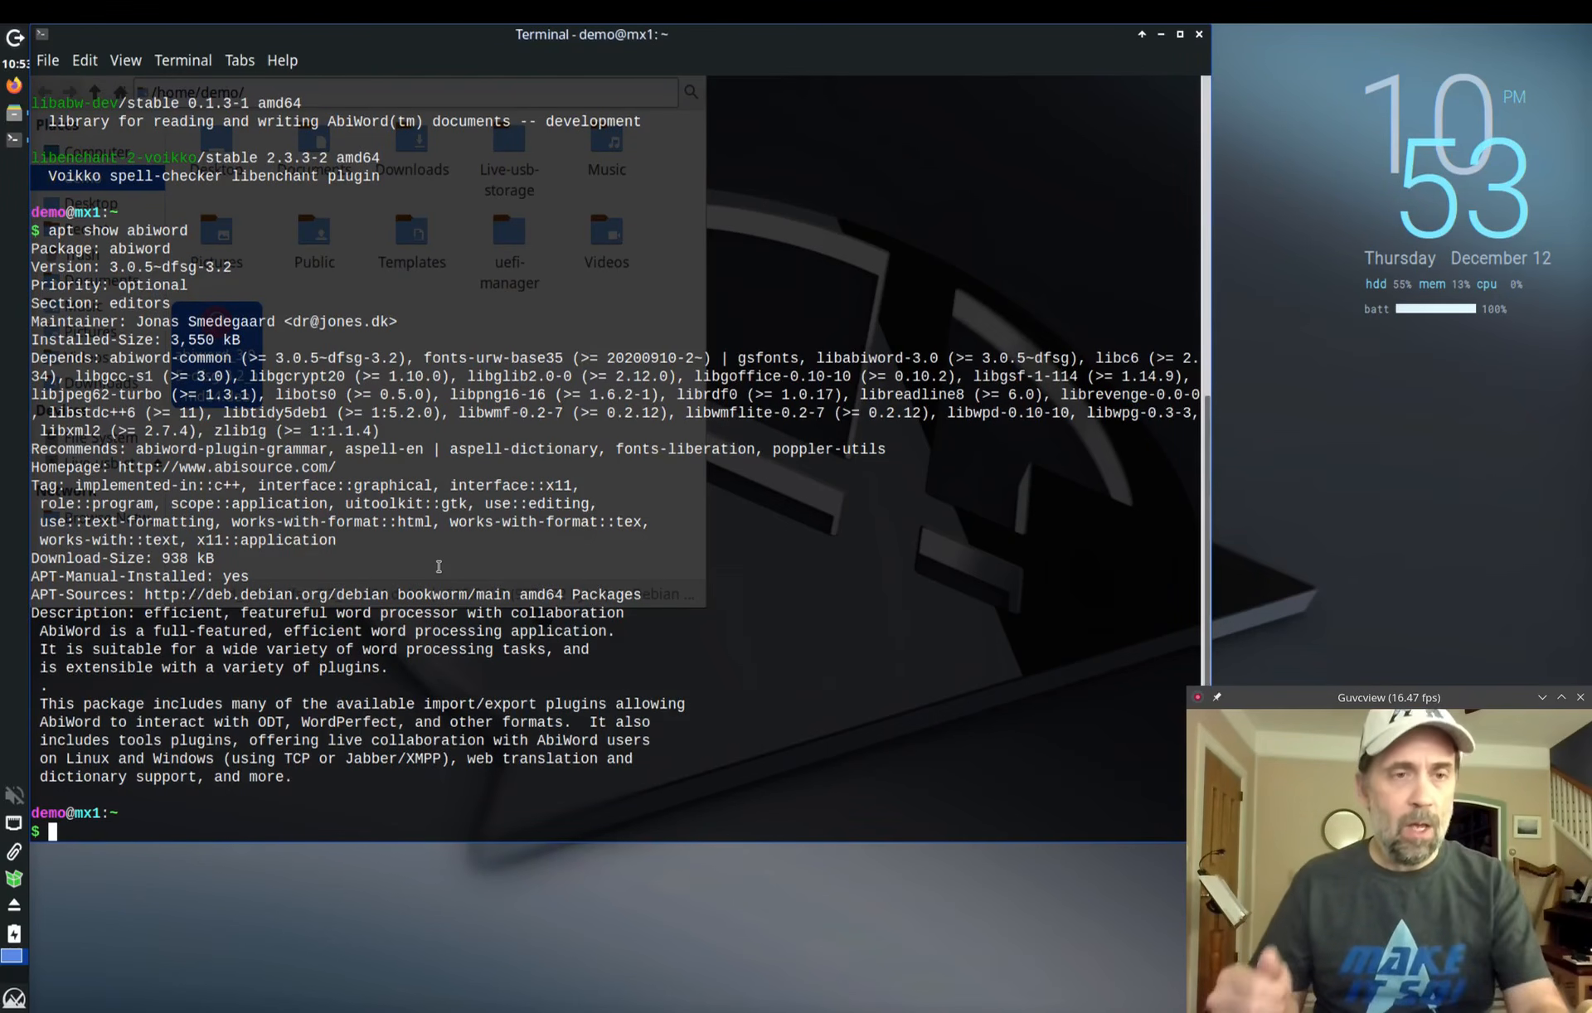
Step: Type and erase trial apt install, remove and purge commands, then run 'clear'
text(apt install)
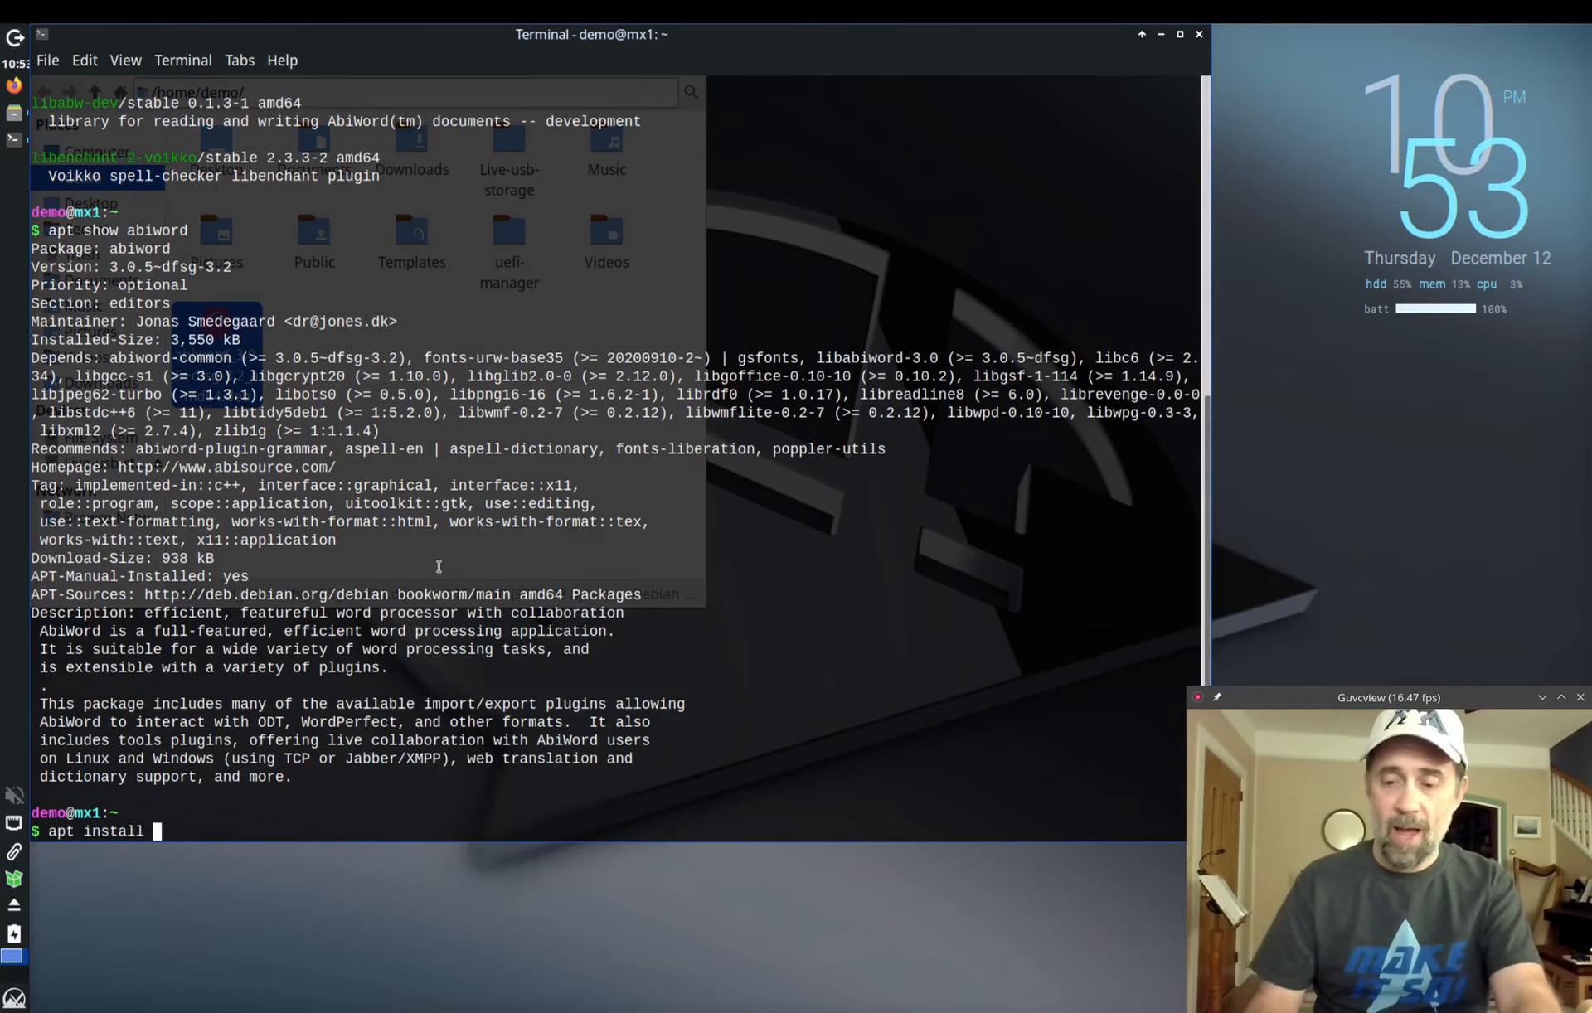
key(BackSpace)
key(BackSpace)
key(BackSpace)
key(BackSpace)
key(BackSpace)
key(BackSpace)
key(BackSpace)
key(BackSpace)
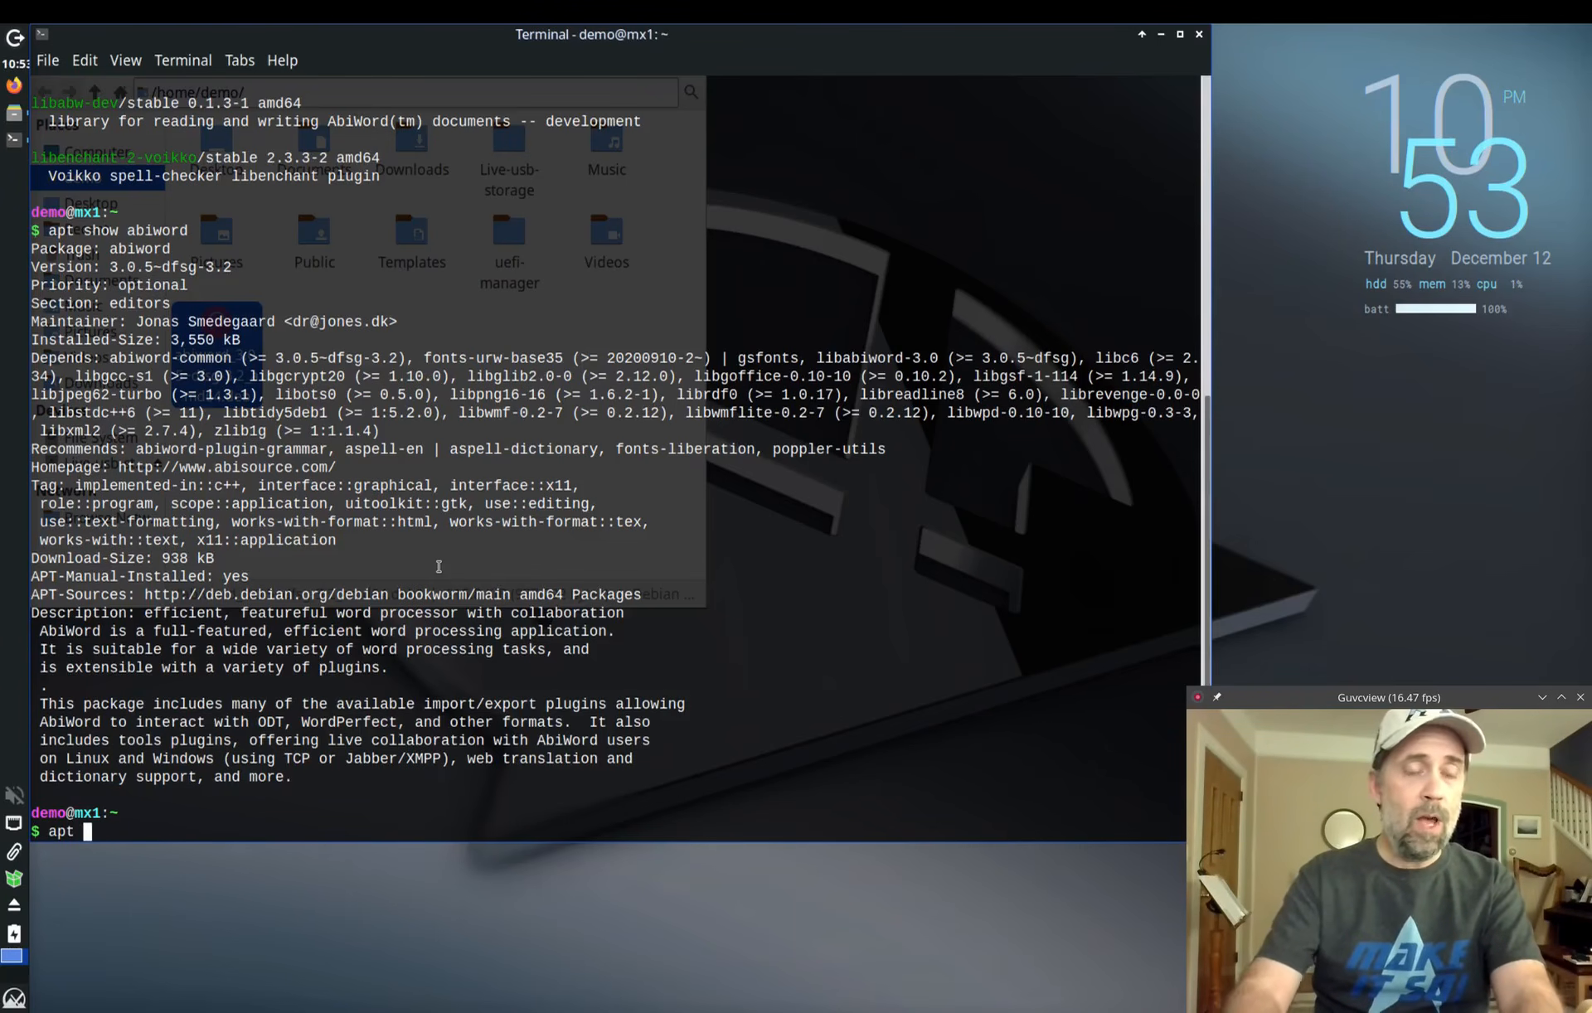
text(remove)
key(BackSpace)
key(BackSpace)
key(BackSpace)
key(BackSpace)
key(BackSpace)
key(BackSpace)
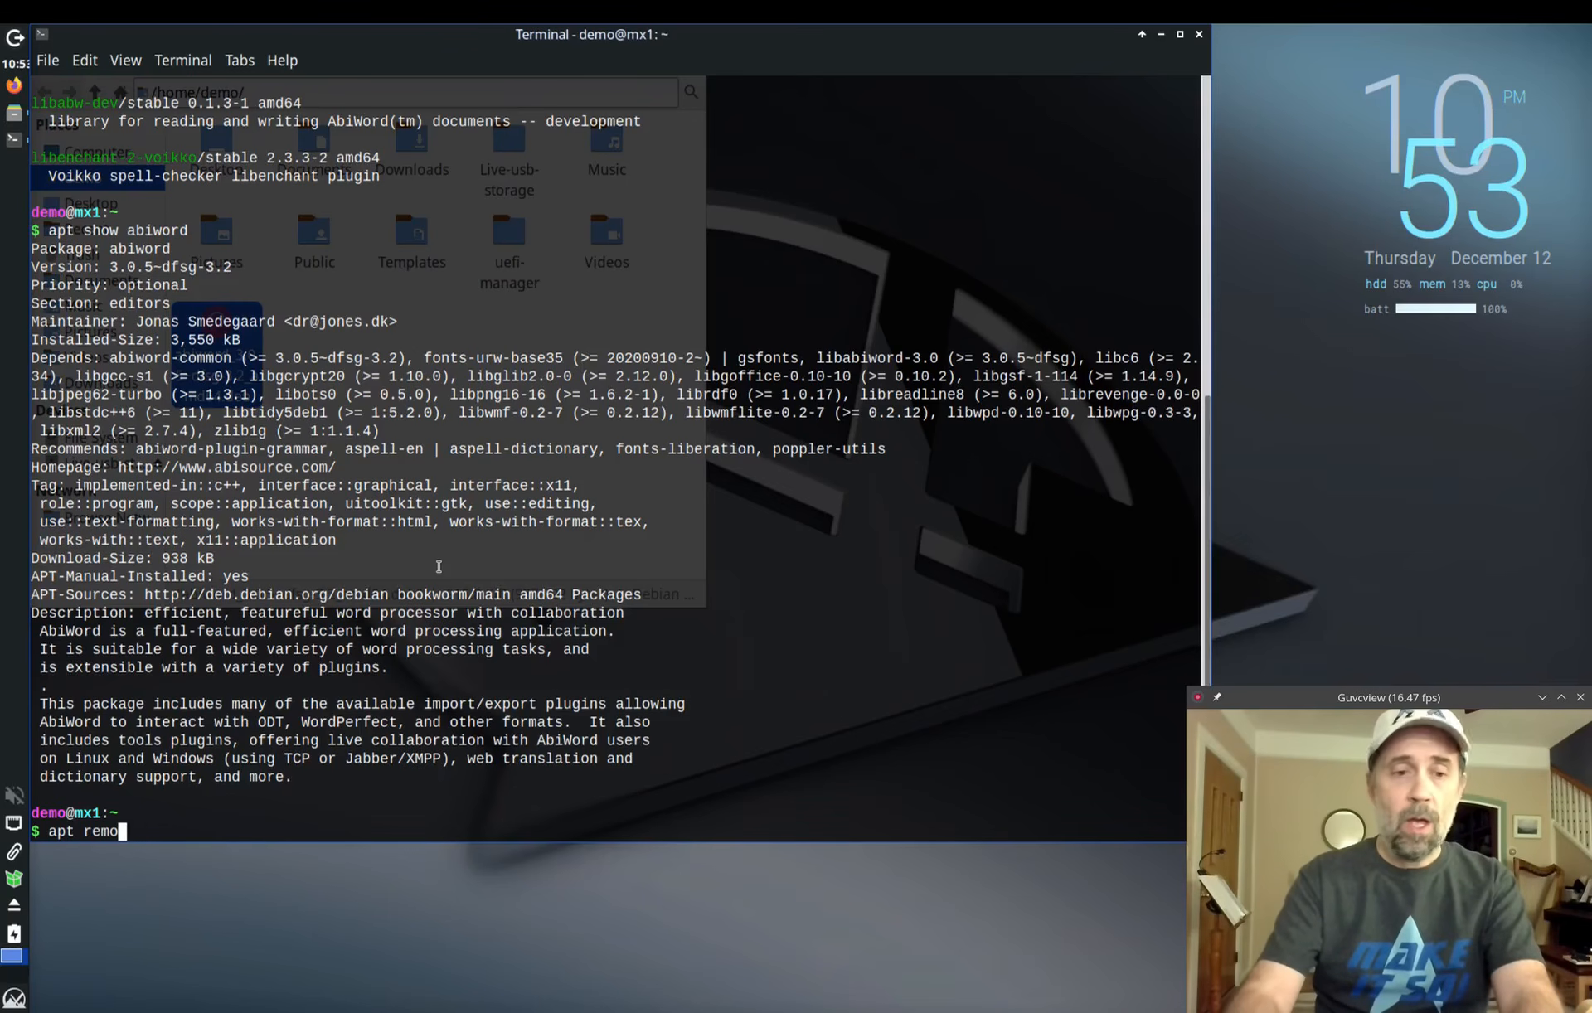
text(purge)
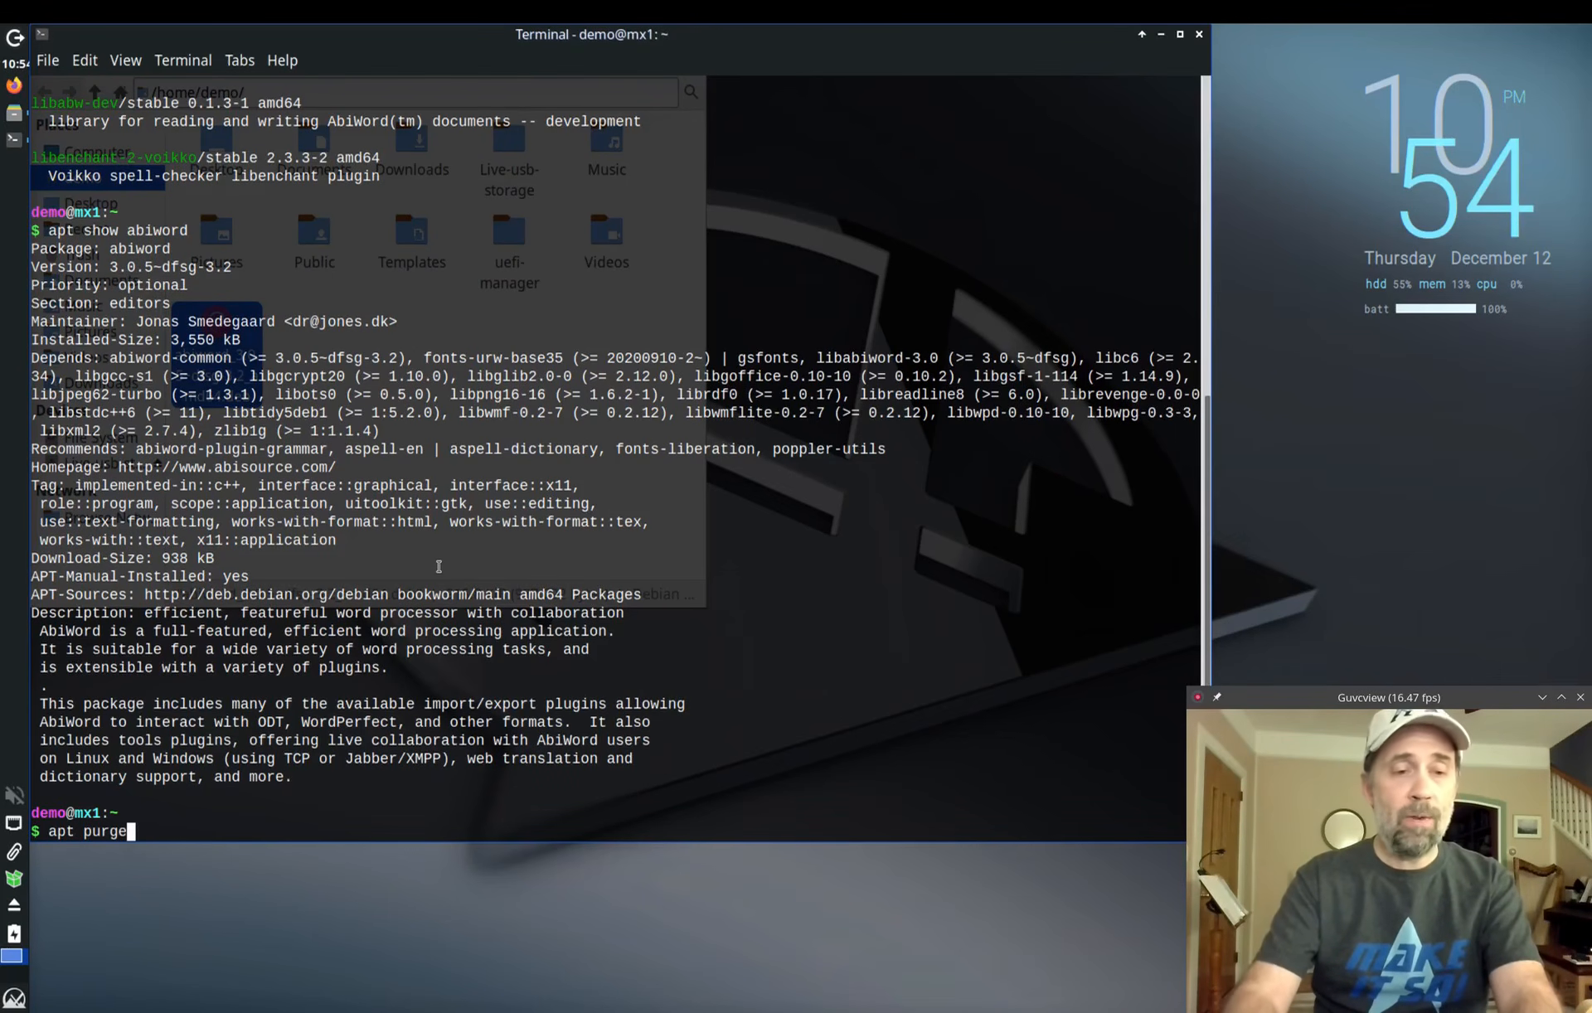
key(BackSpace)
key(BackSpace)
key(BackSpace)
key(BackSpace)
key(BackSpace)
key(BackSpace)
key(BackSpace)
key(BackSpace)
key(BackSpace)
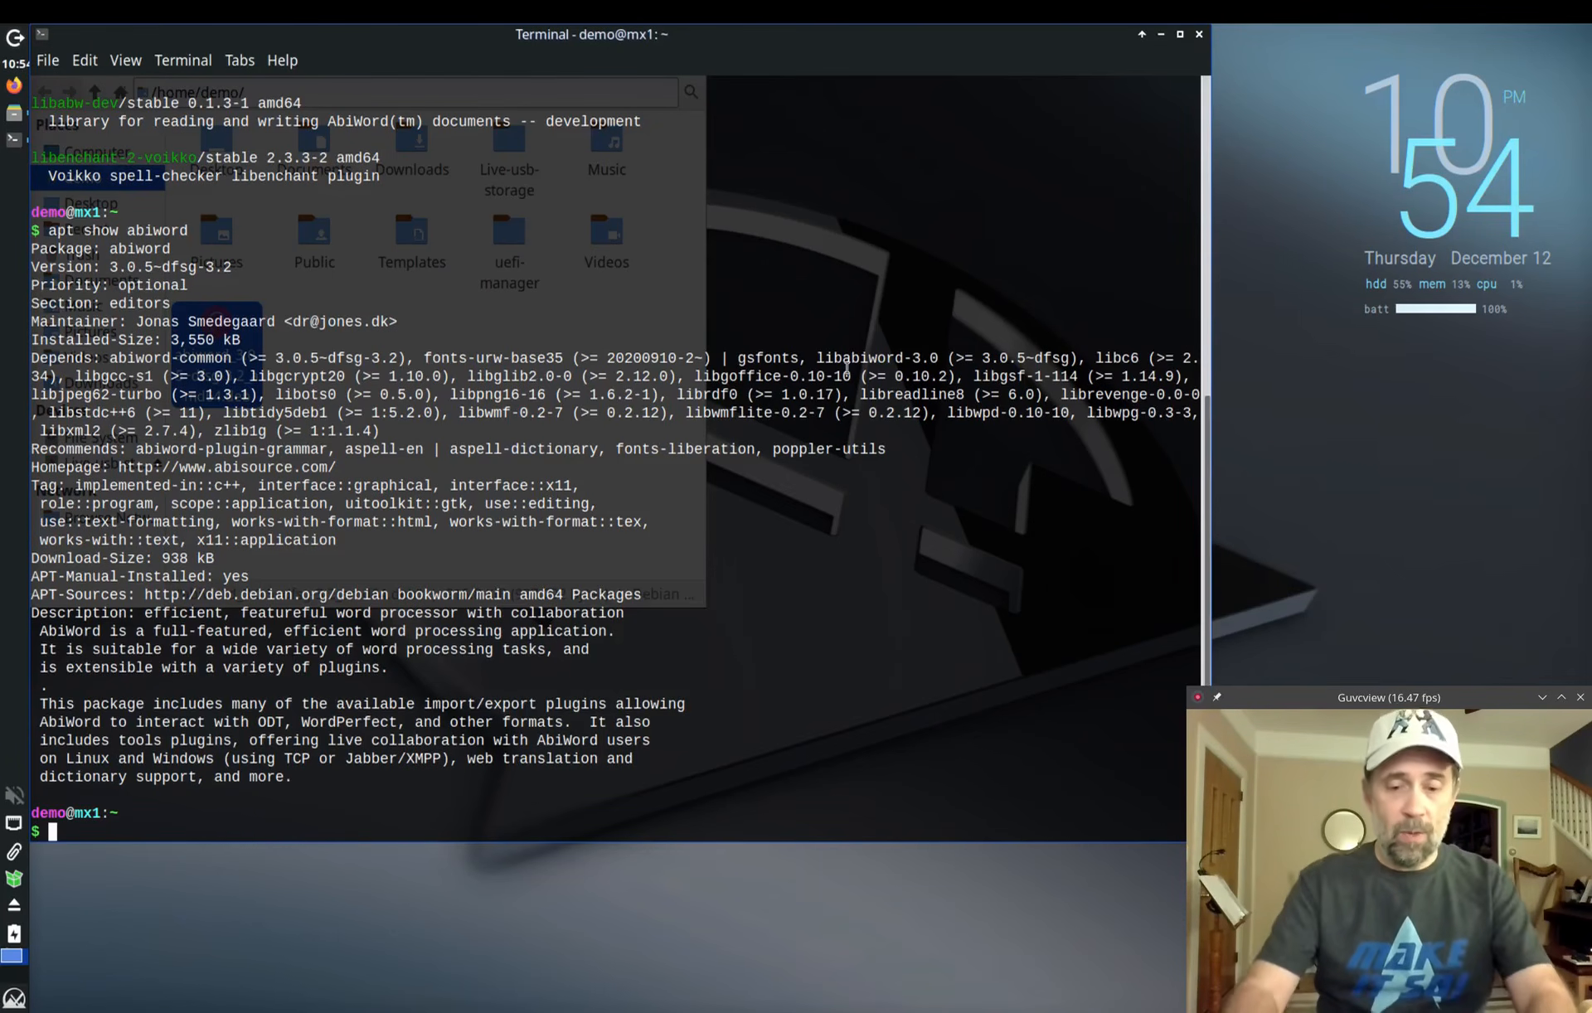
text(clear)
key(Return)
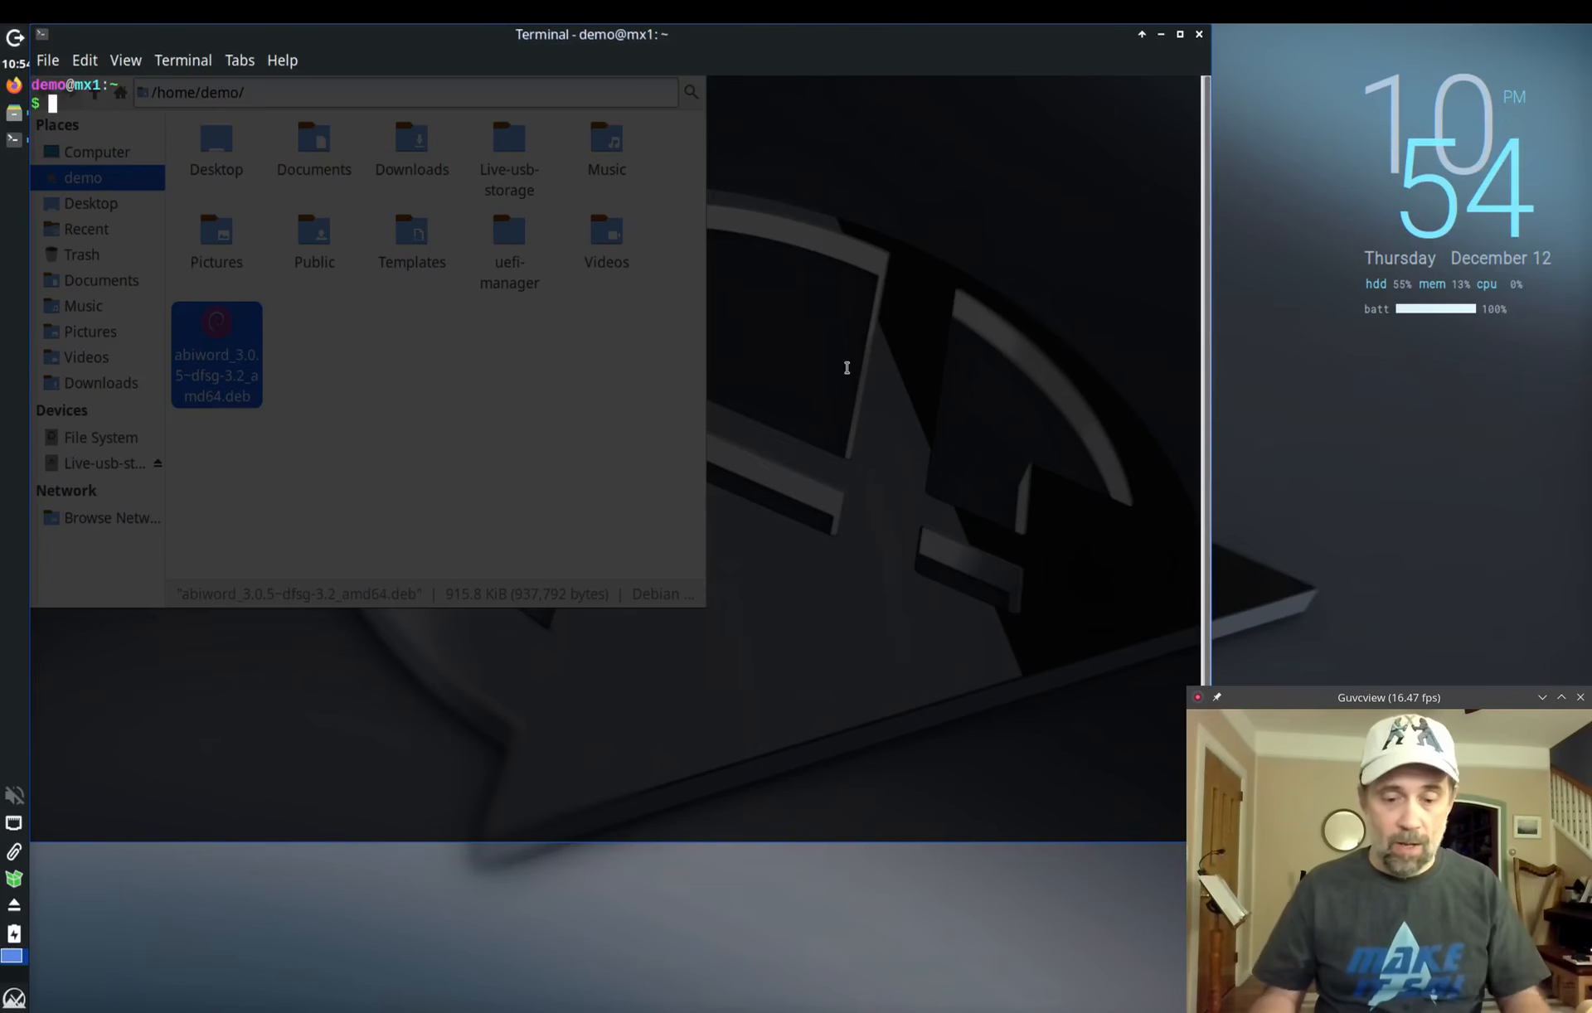
Step: Run 'sudo nala update' with the password and close the leftover file manager window
text(nala )
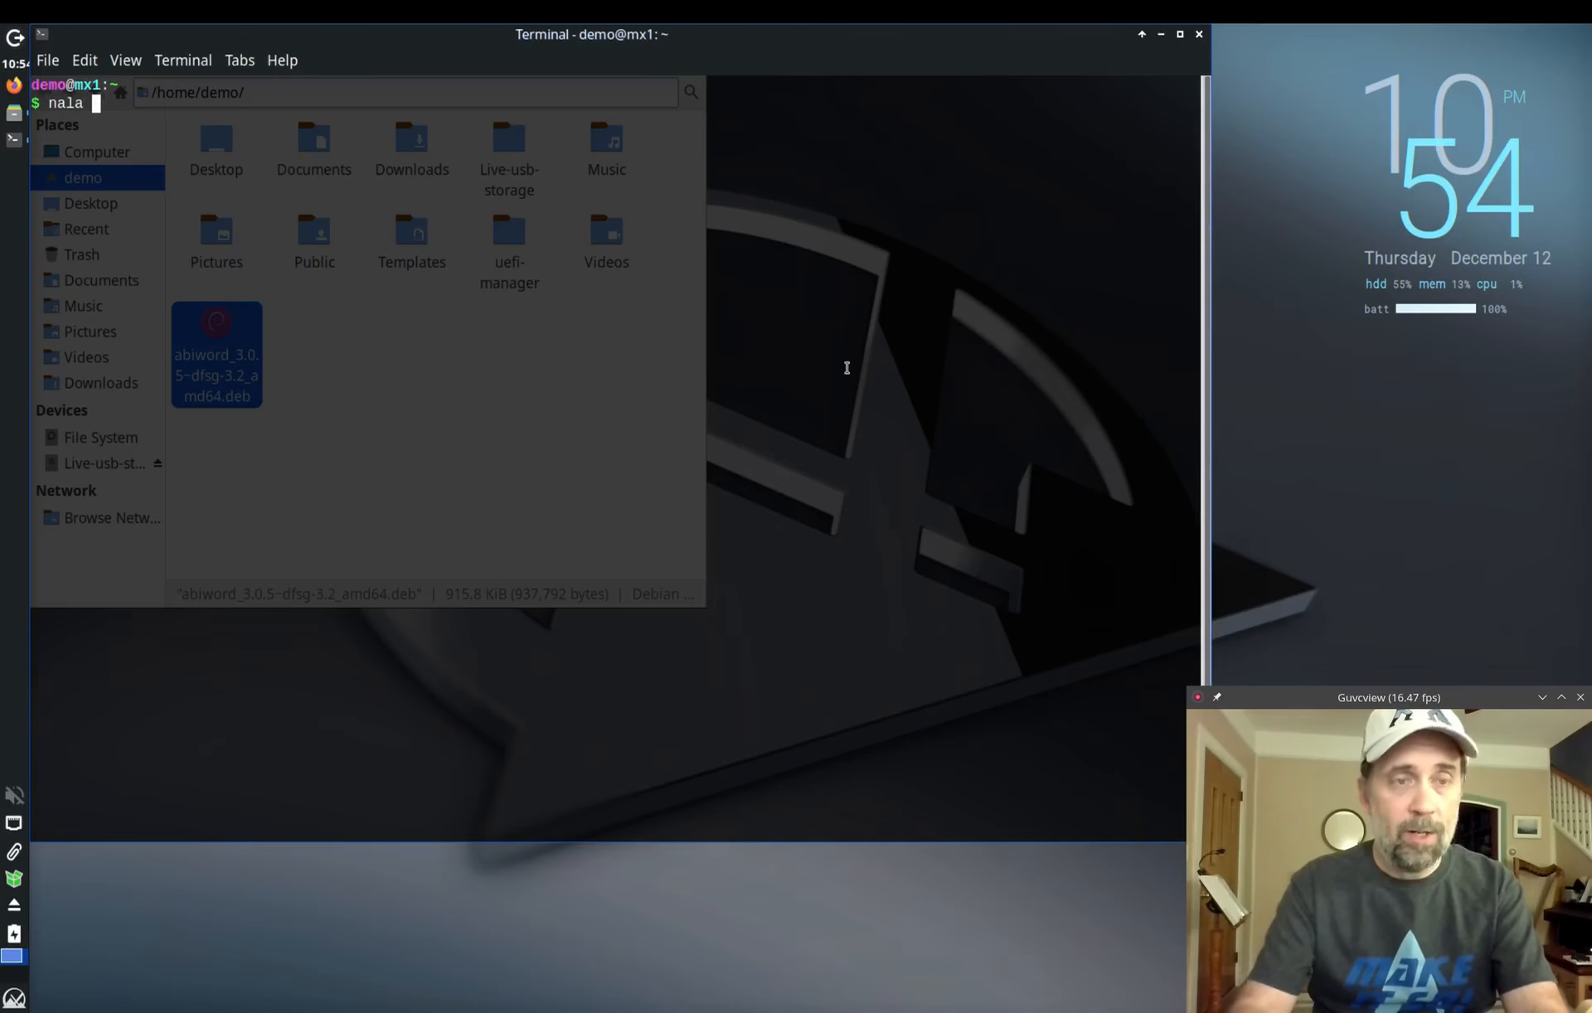
text(update)
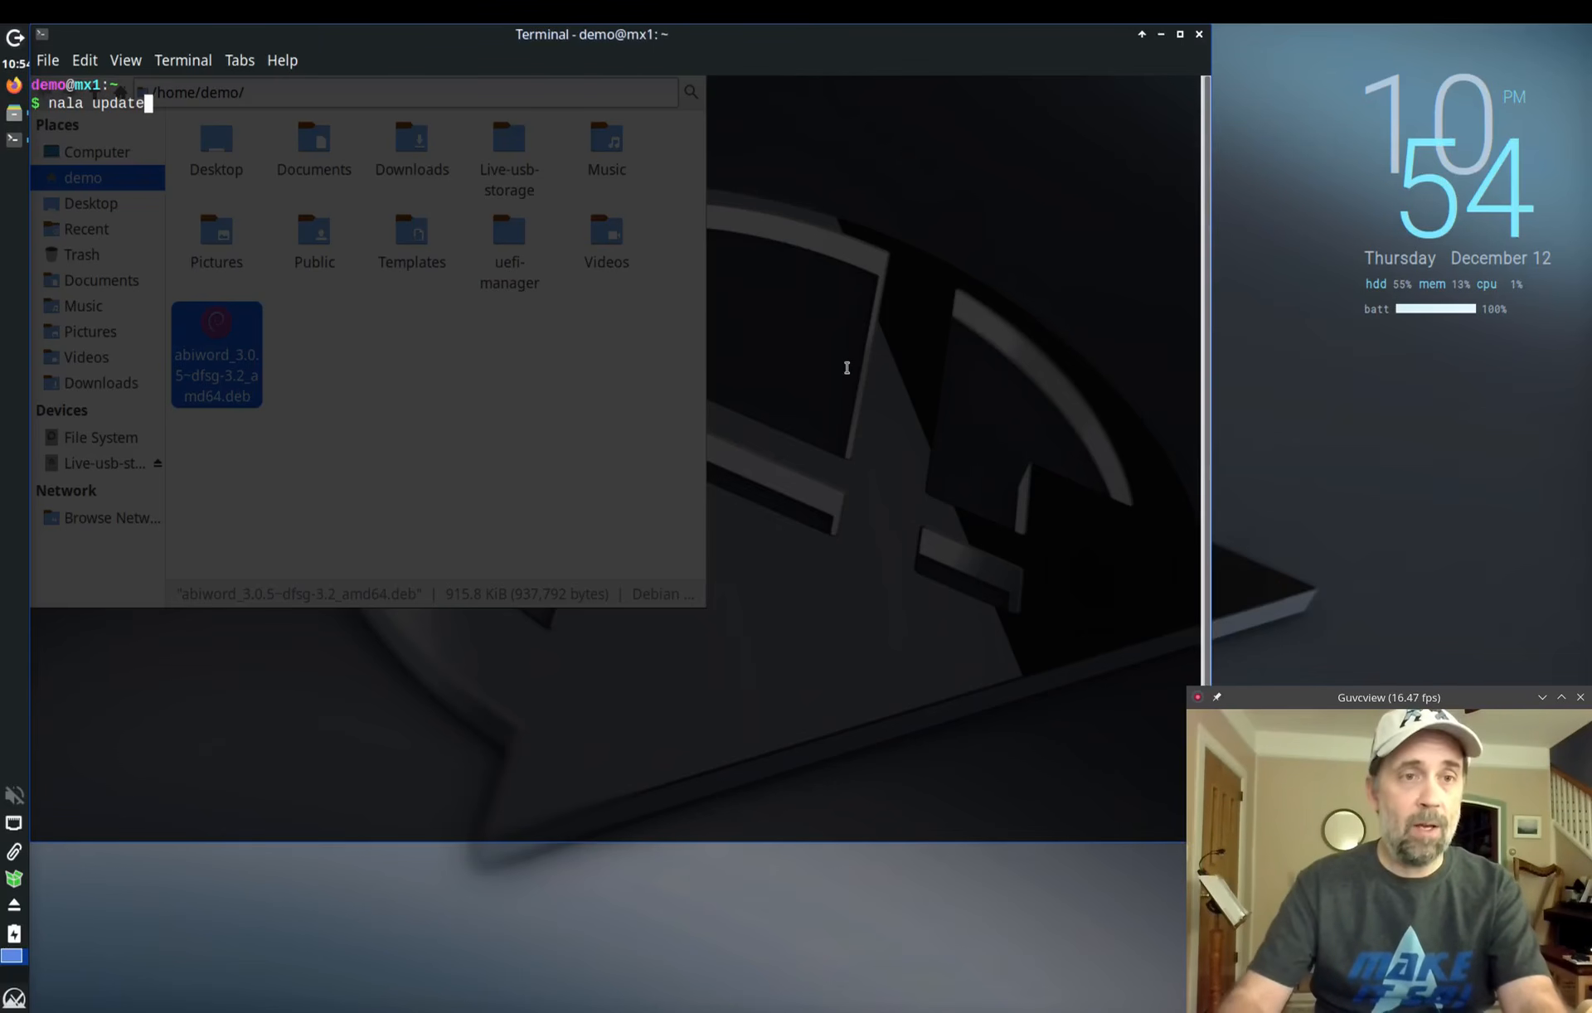
key(Home)
text(sudo)
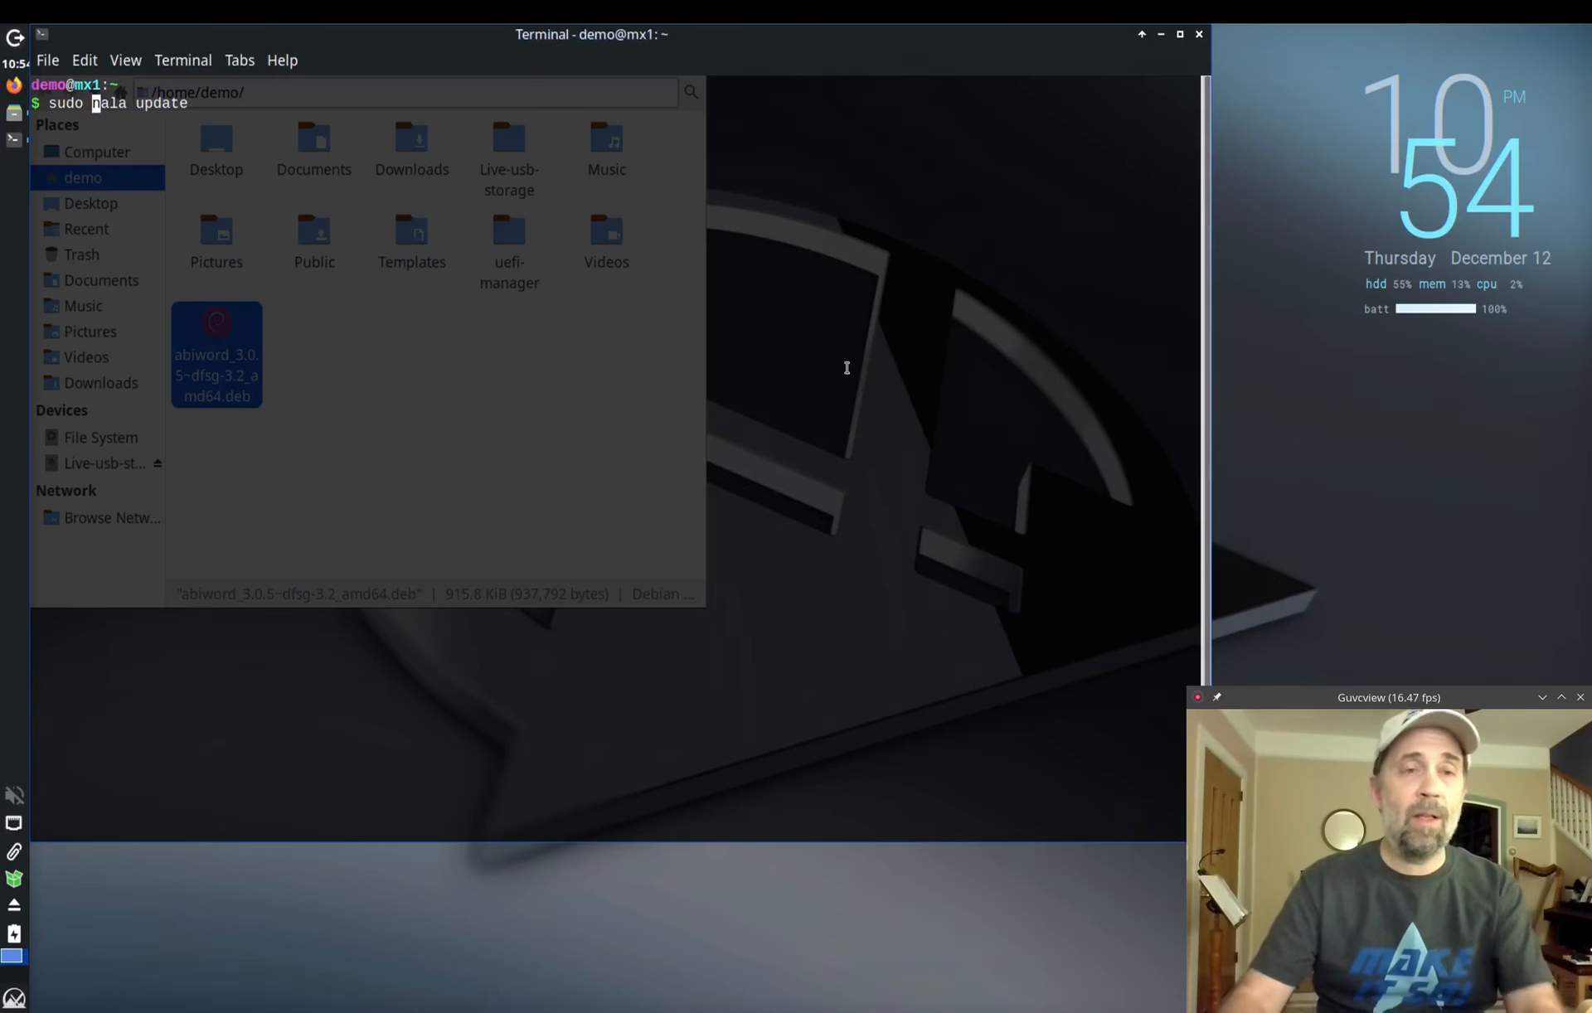
key(Return)
text(demo)
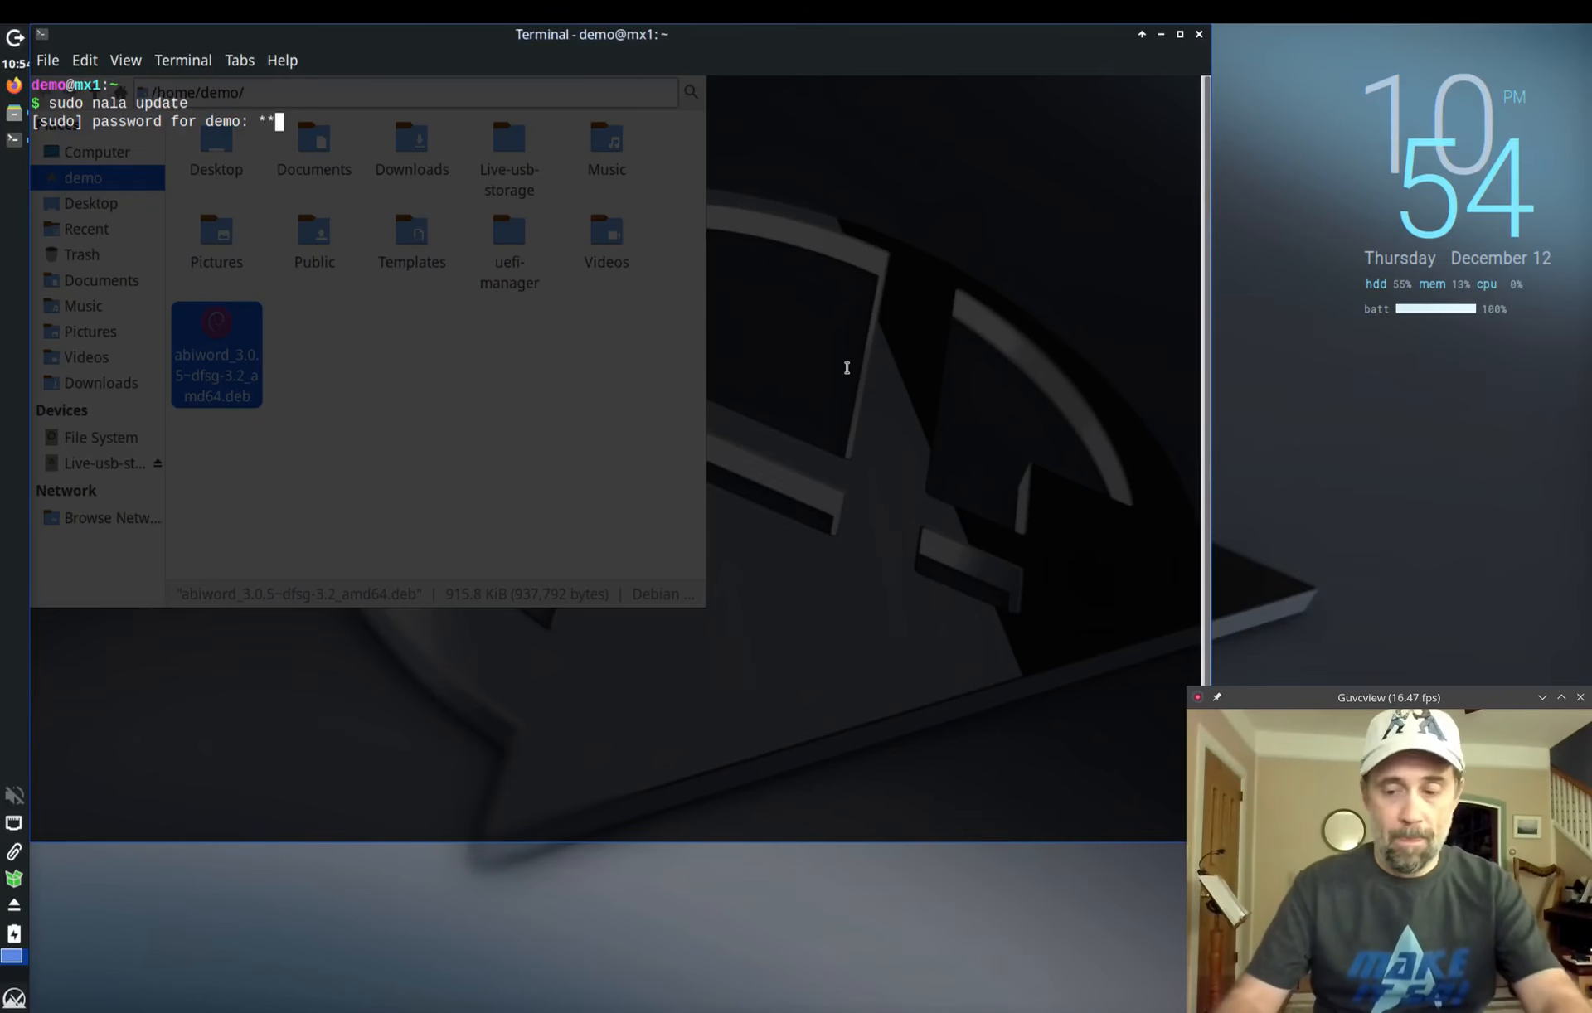
key(Return)
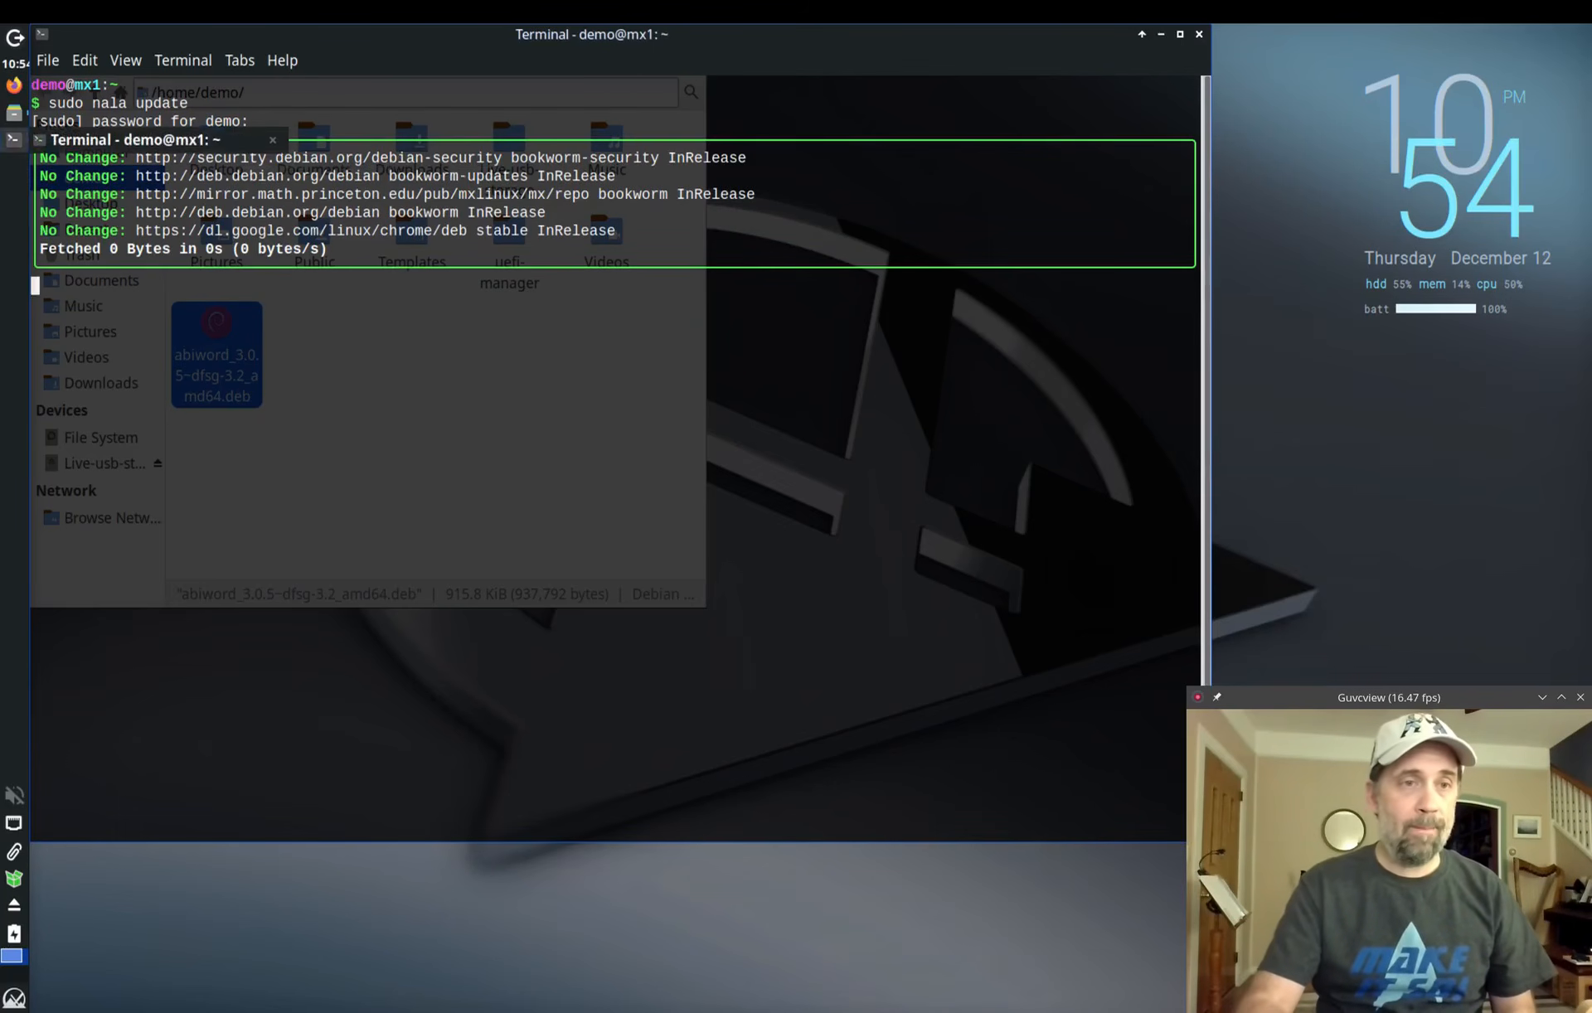
right_click(14, 121)
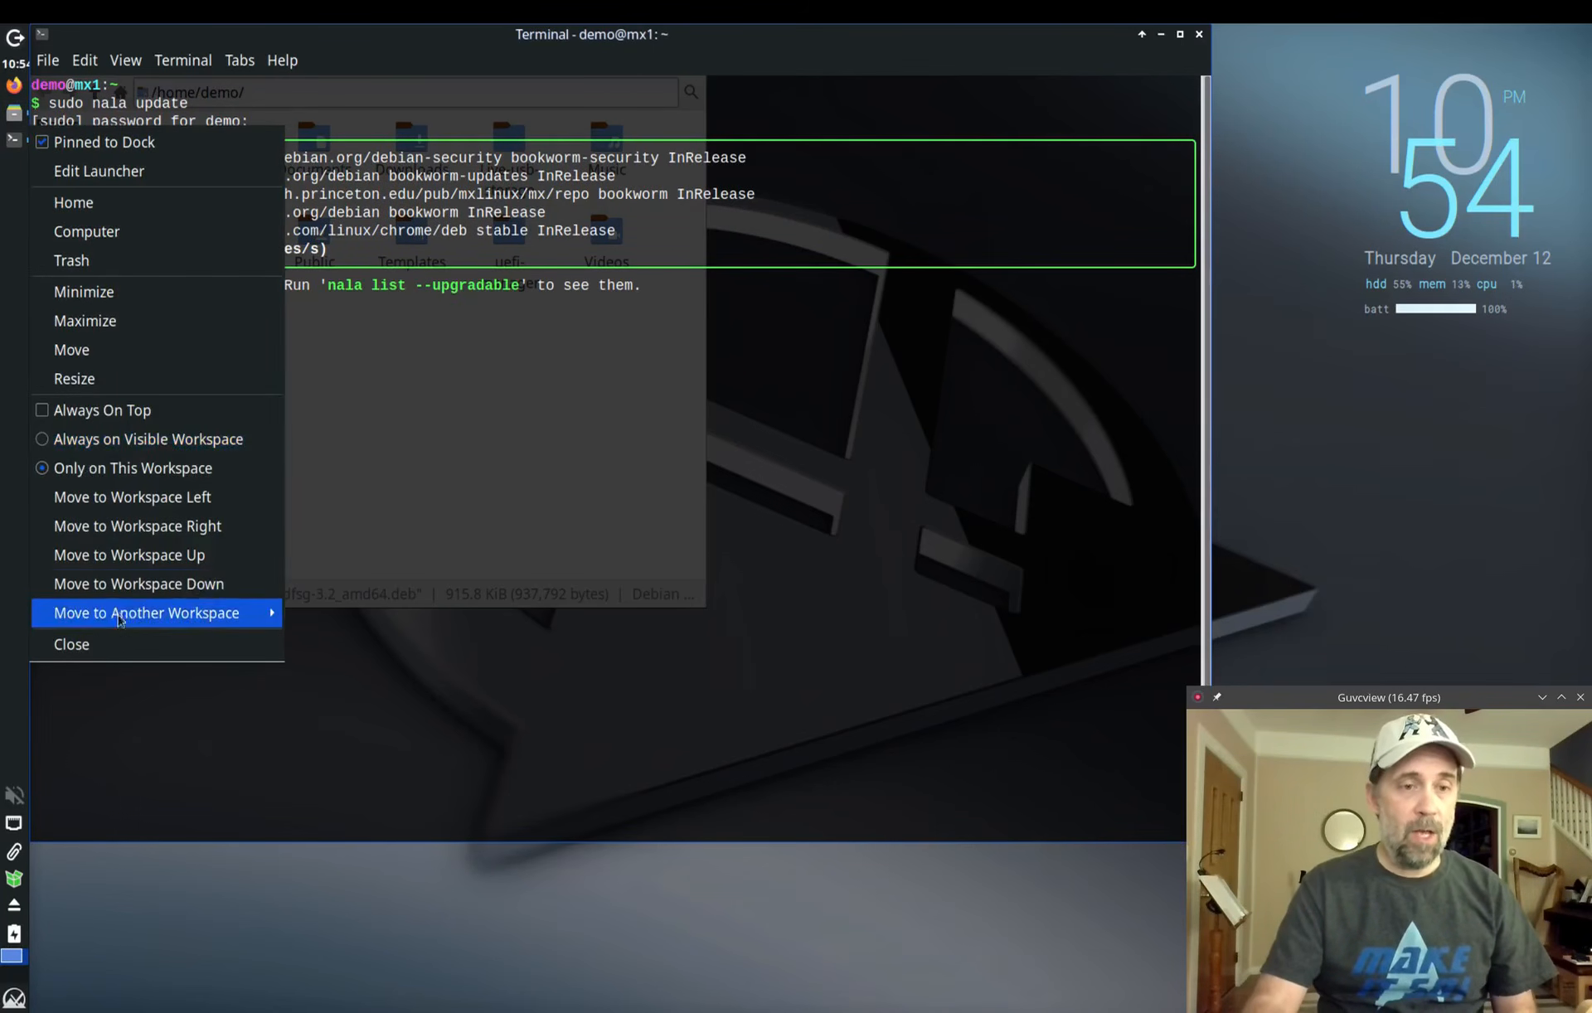
click(119, 645)
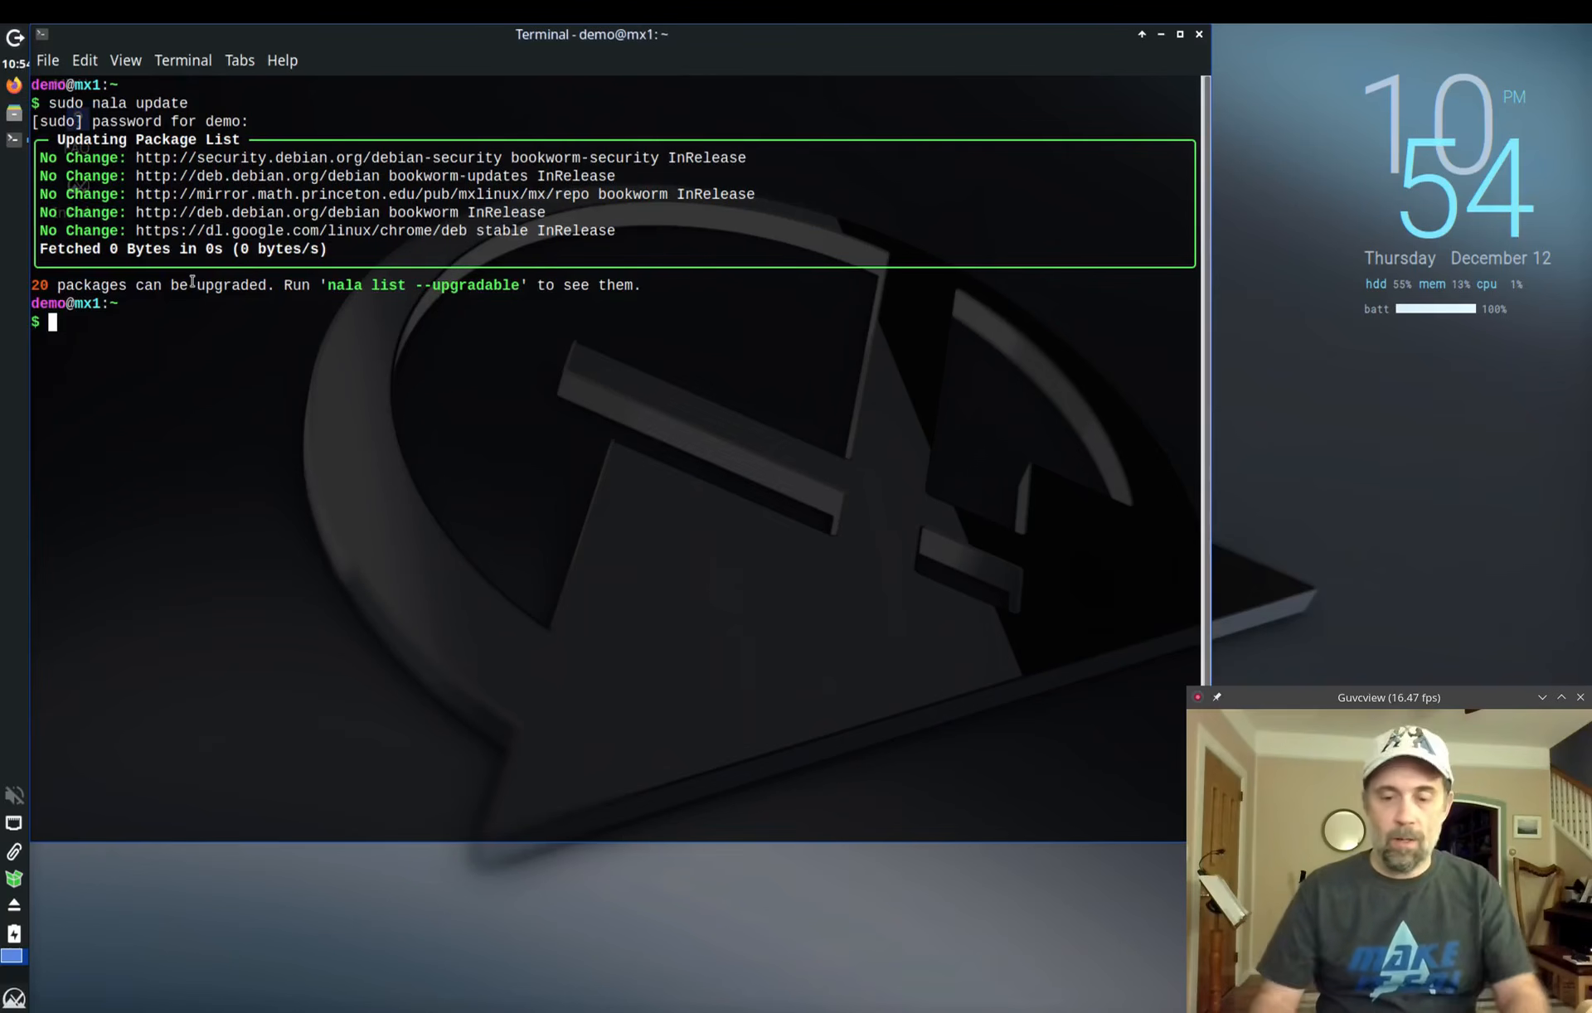
Step: List the 20 upgradable packages with 'nala list --upgradeable' and scroll through them
text(nal)
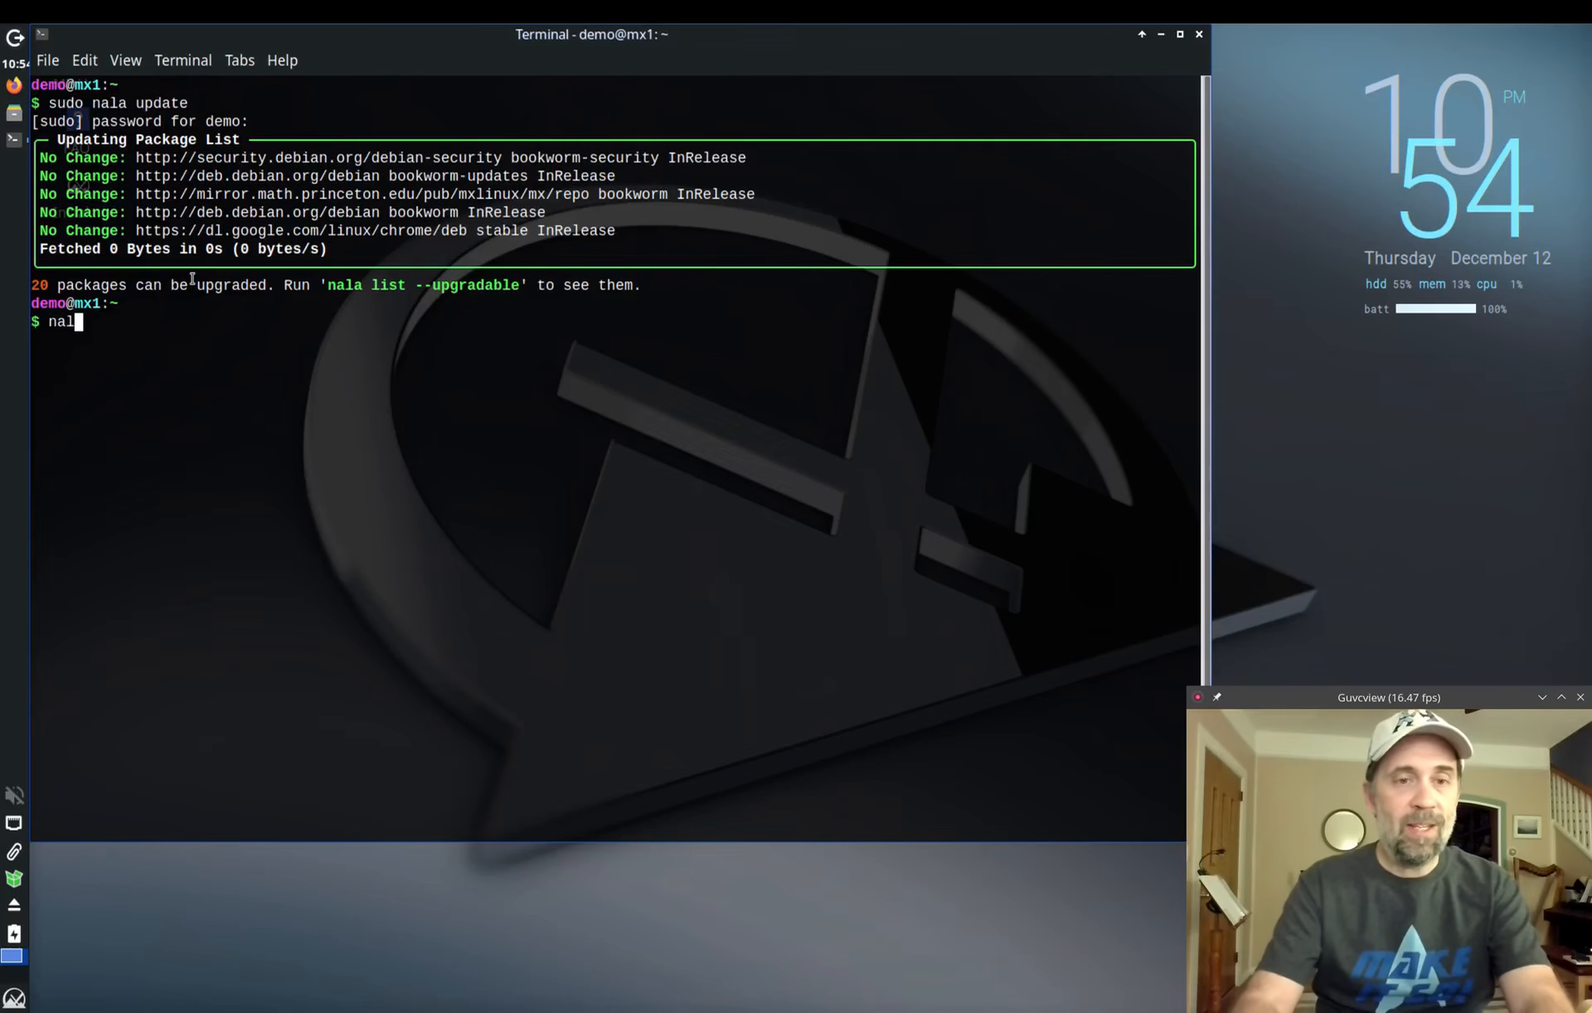
text(a list)
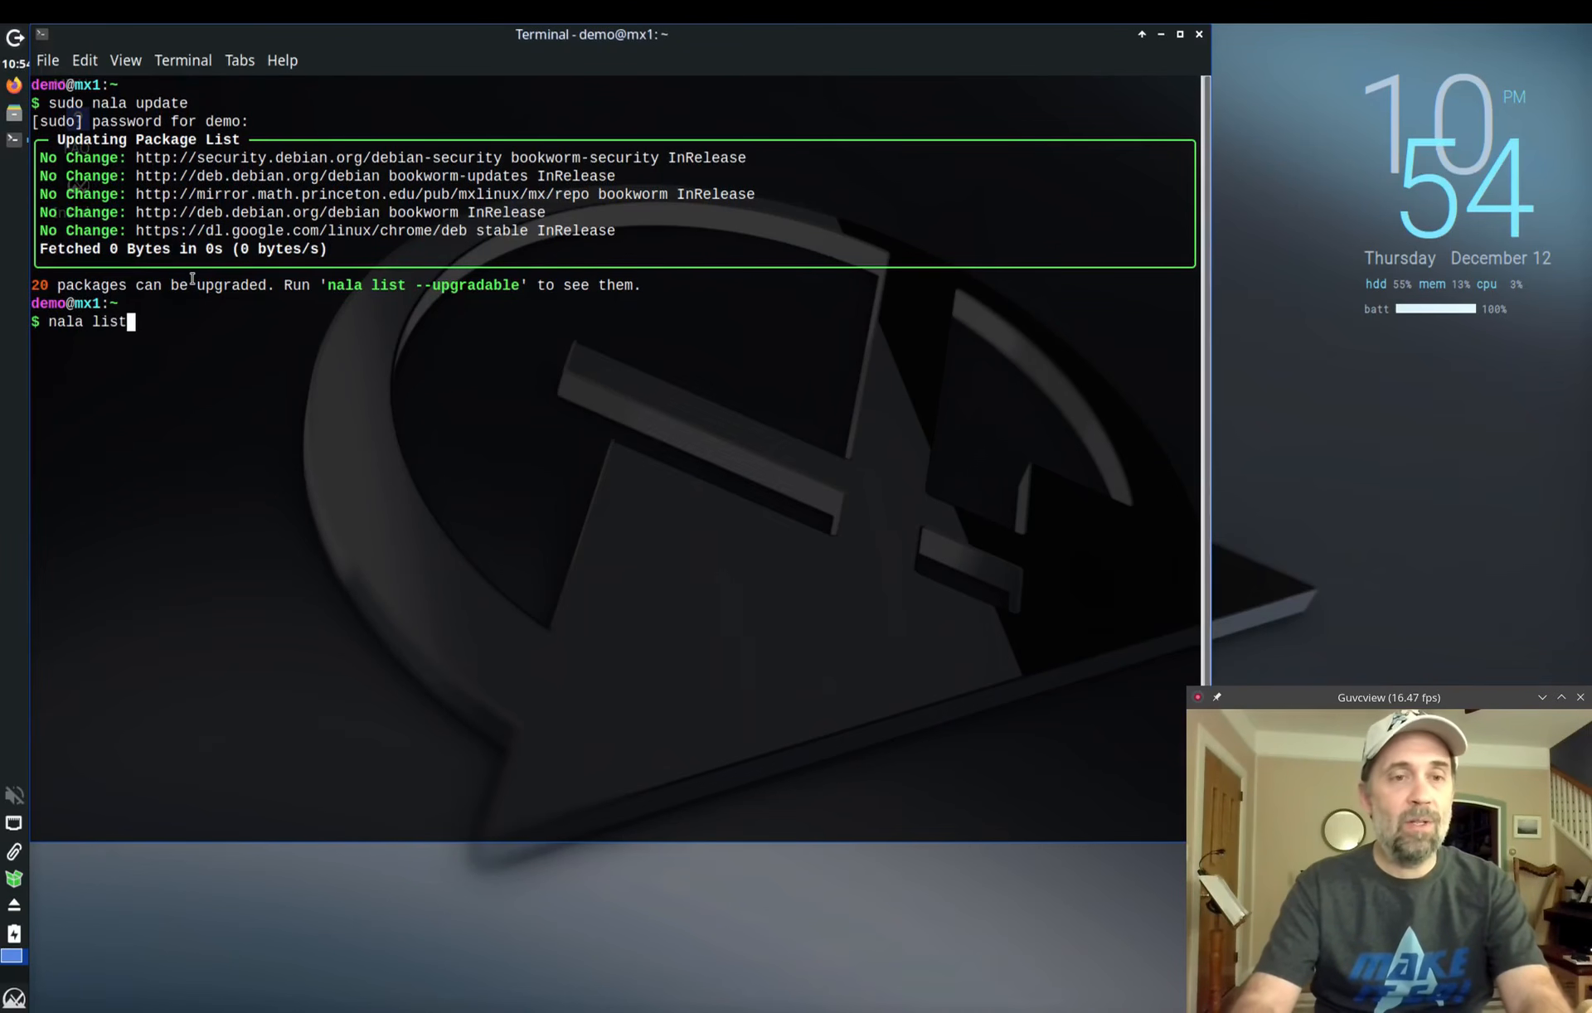
text( --upgradeable)
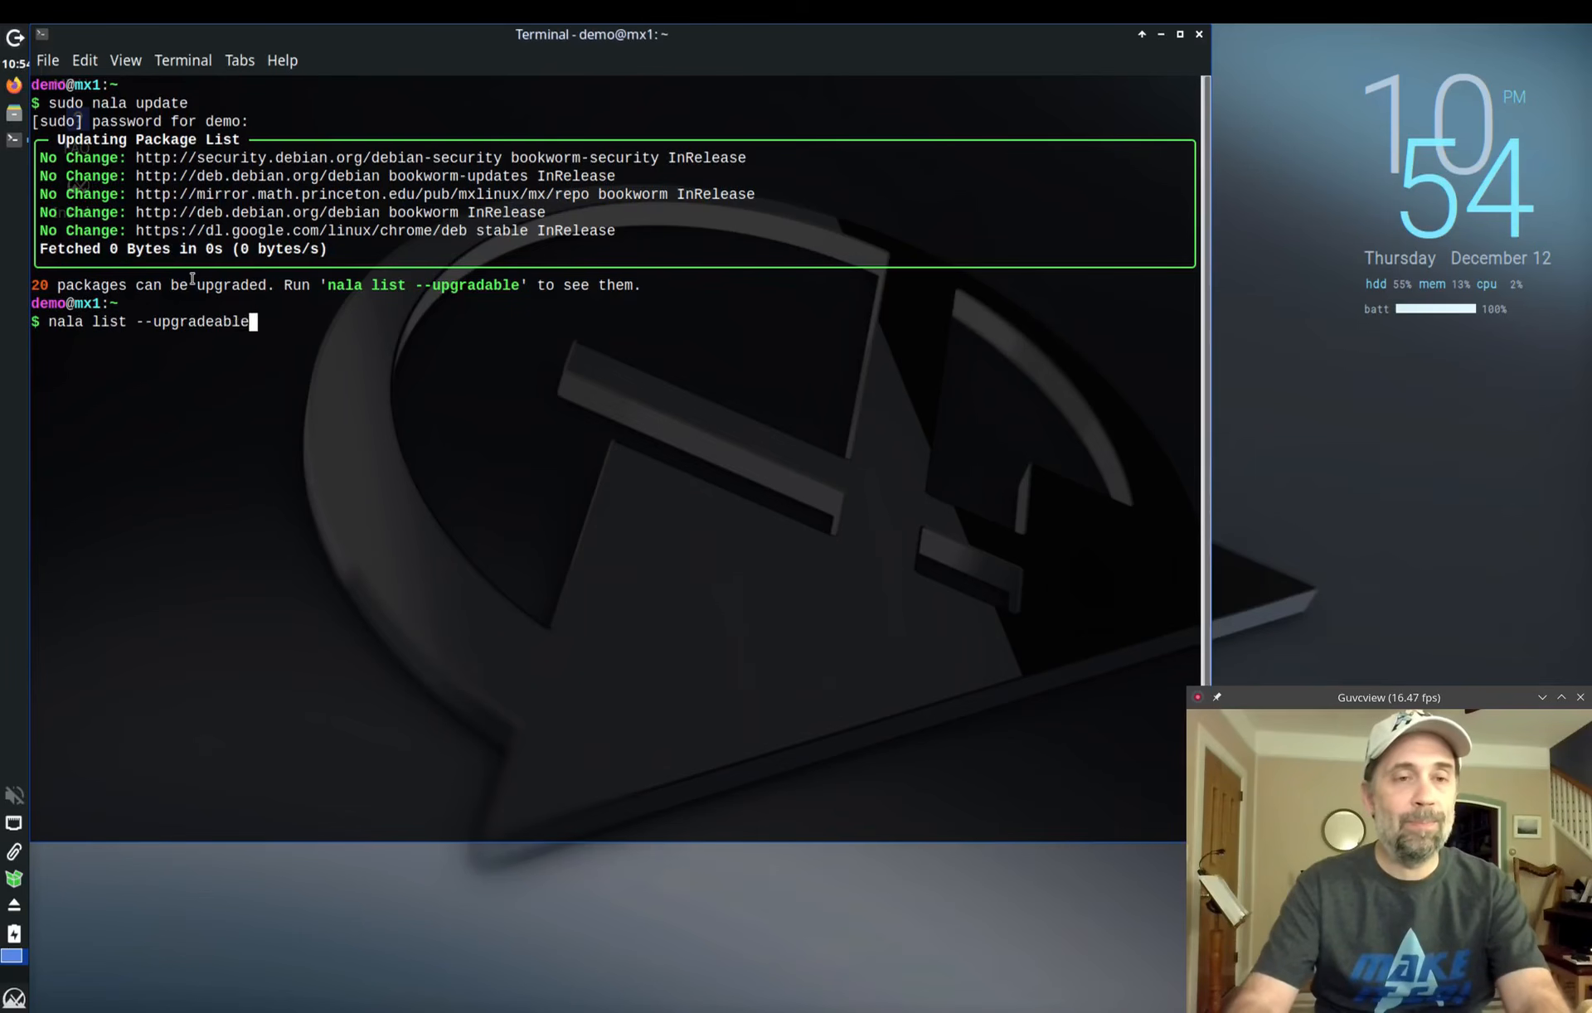
key(Return)
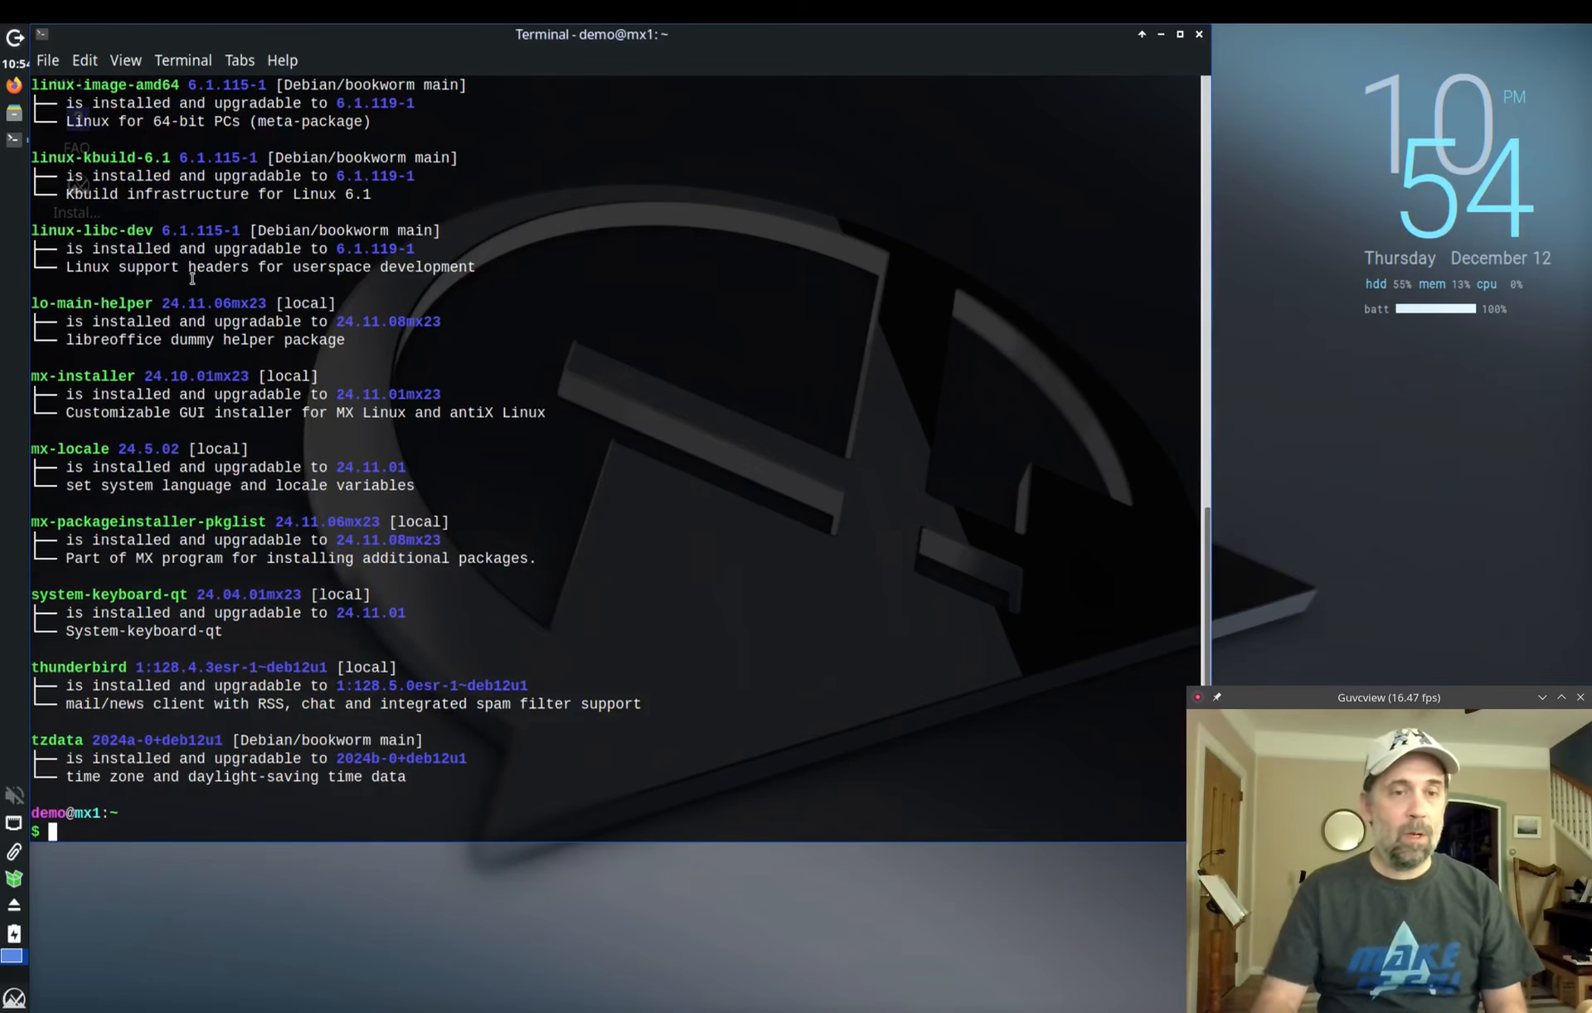
scroll(359, 371, up, 7)
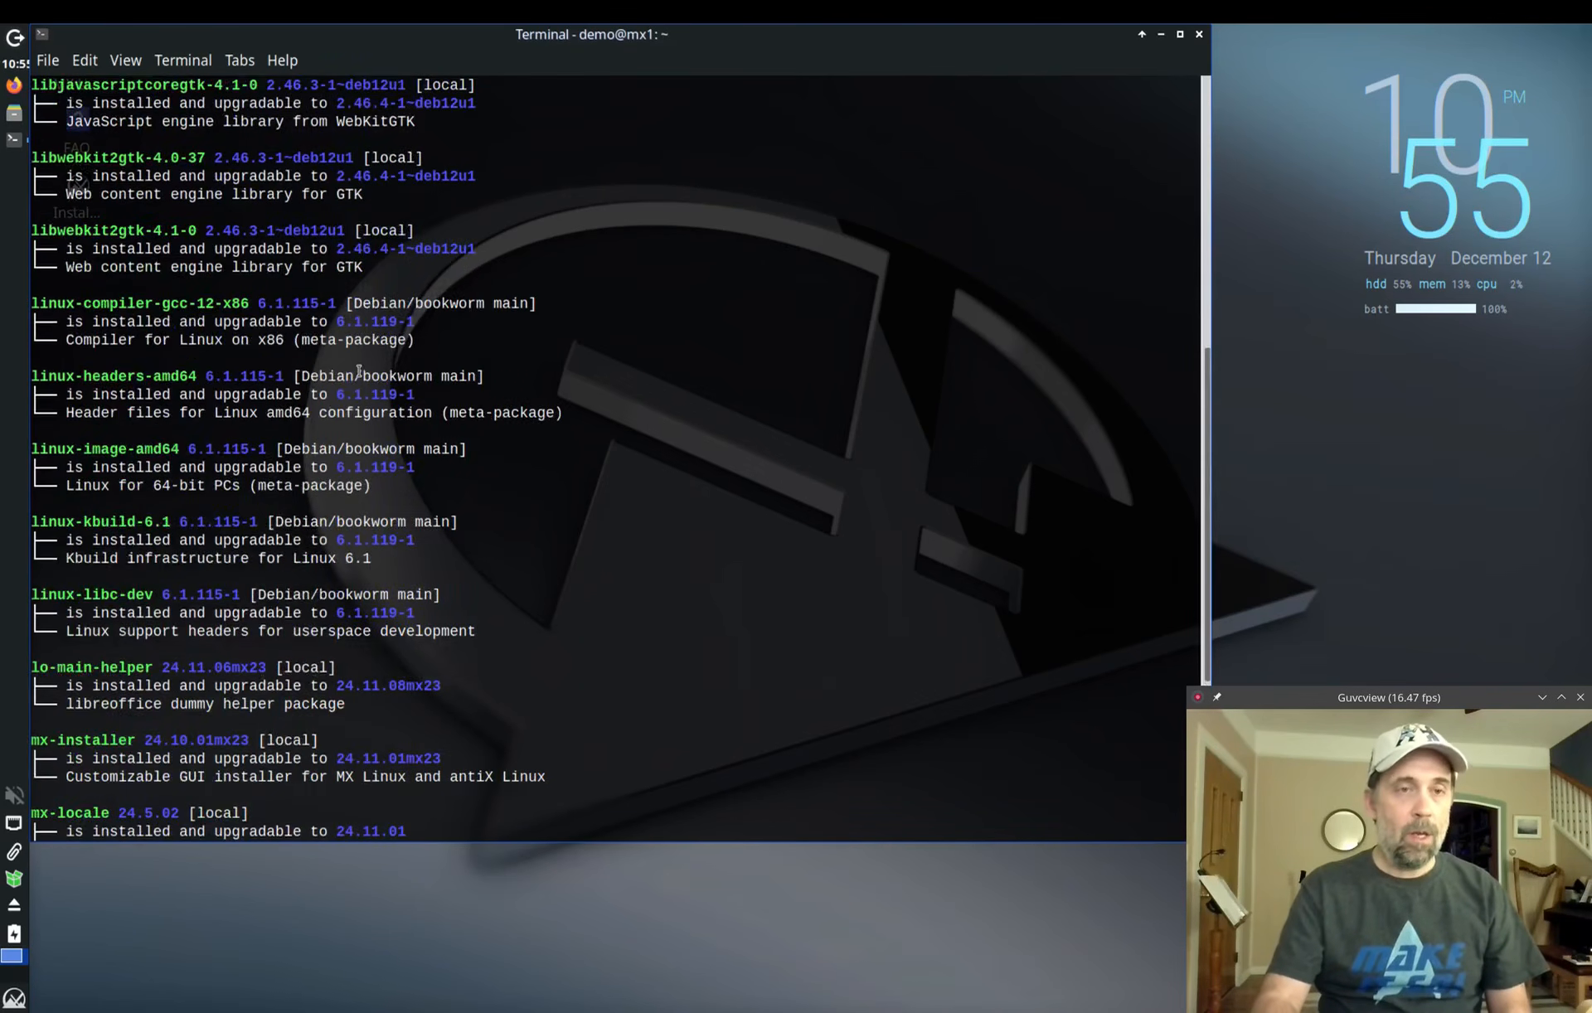
scroll(359, 370, up, 11)
scroll(359, 371, down, 5)
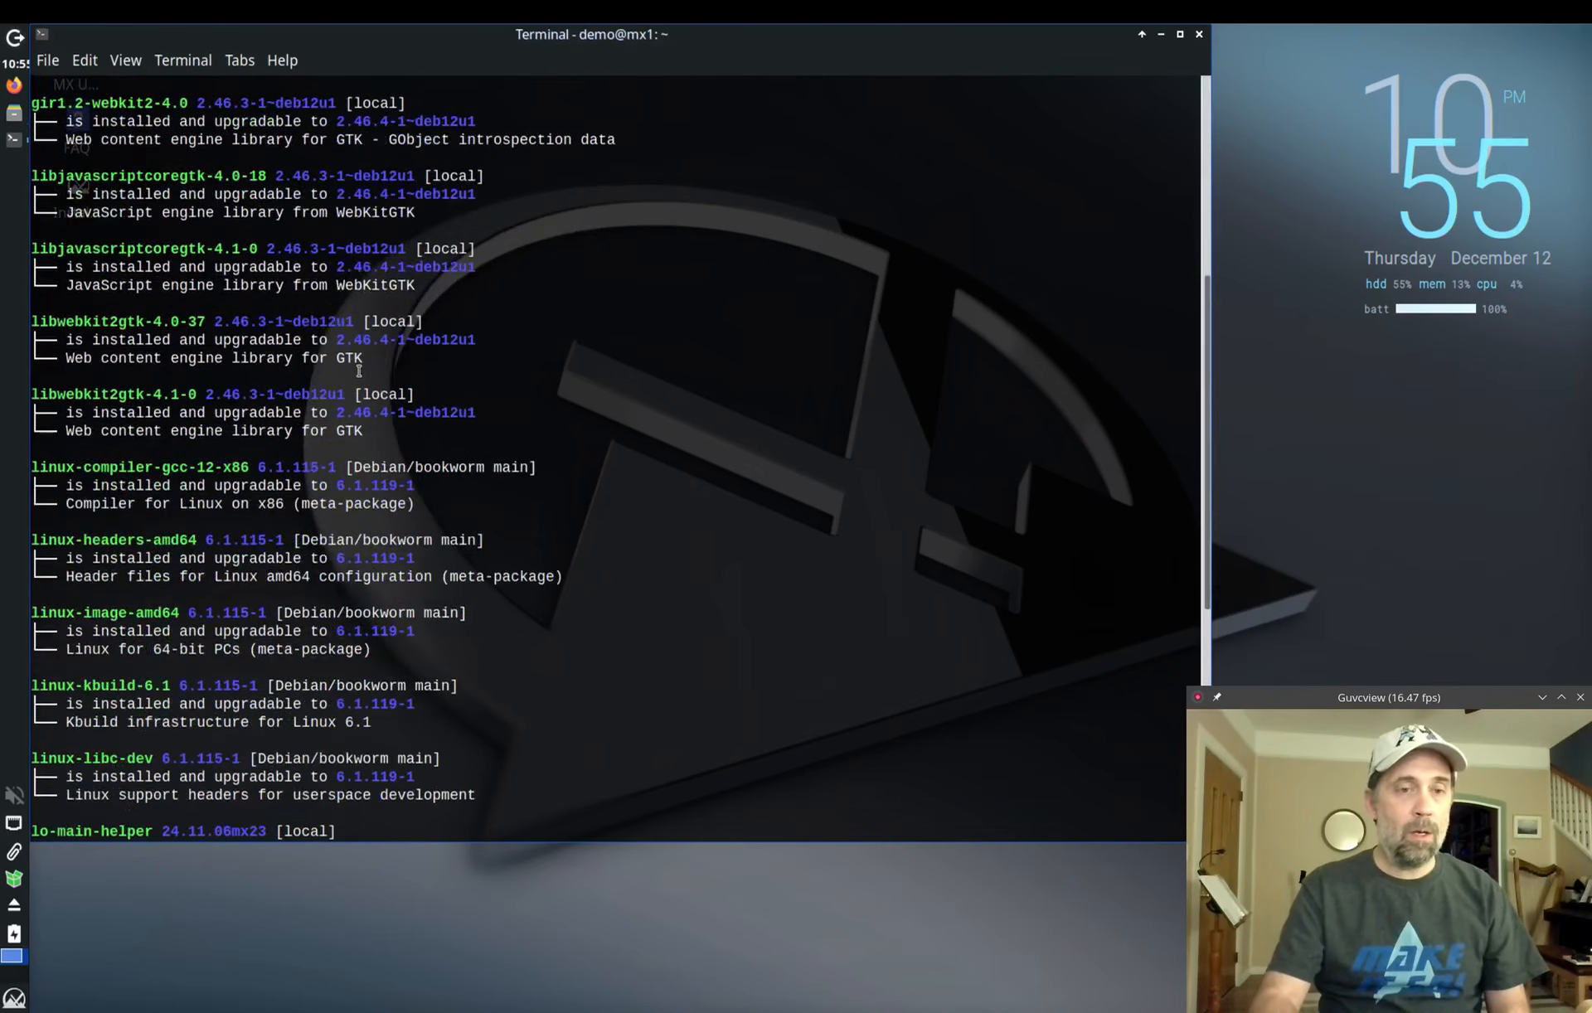
scroll(359, 370, down, 10)
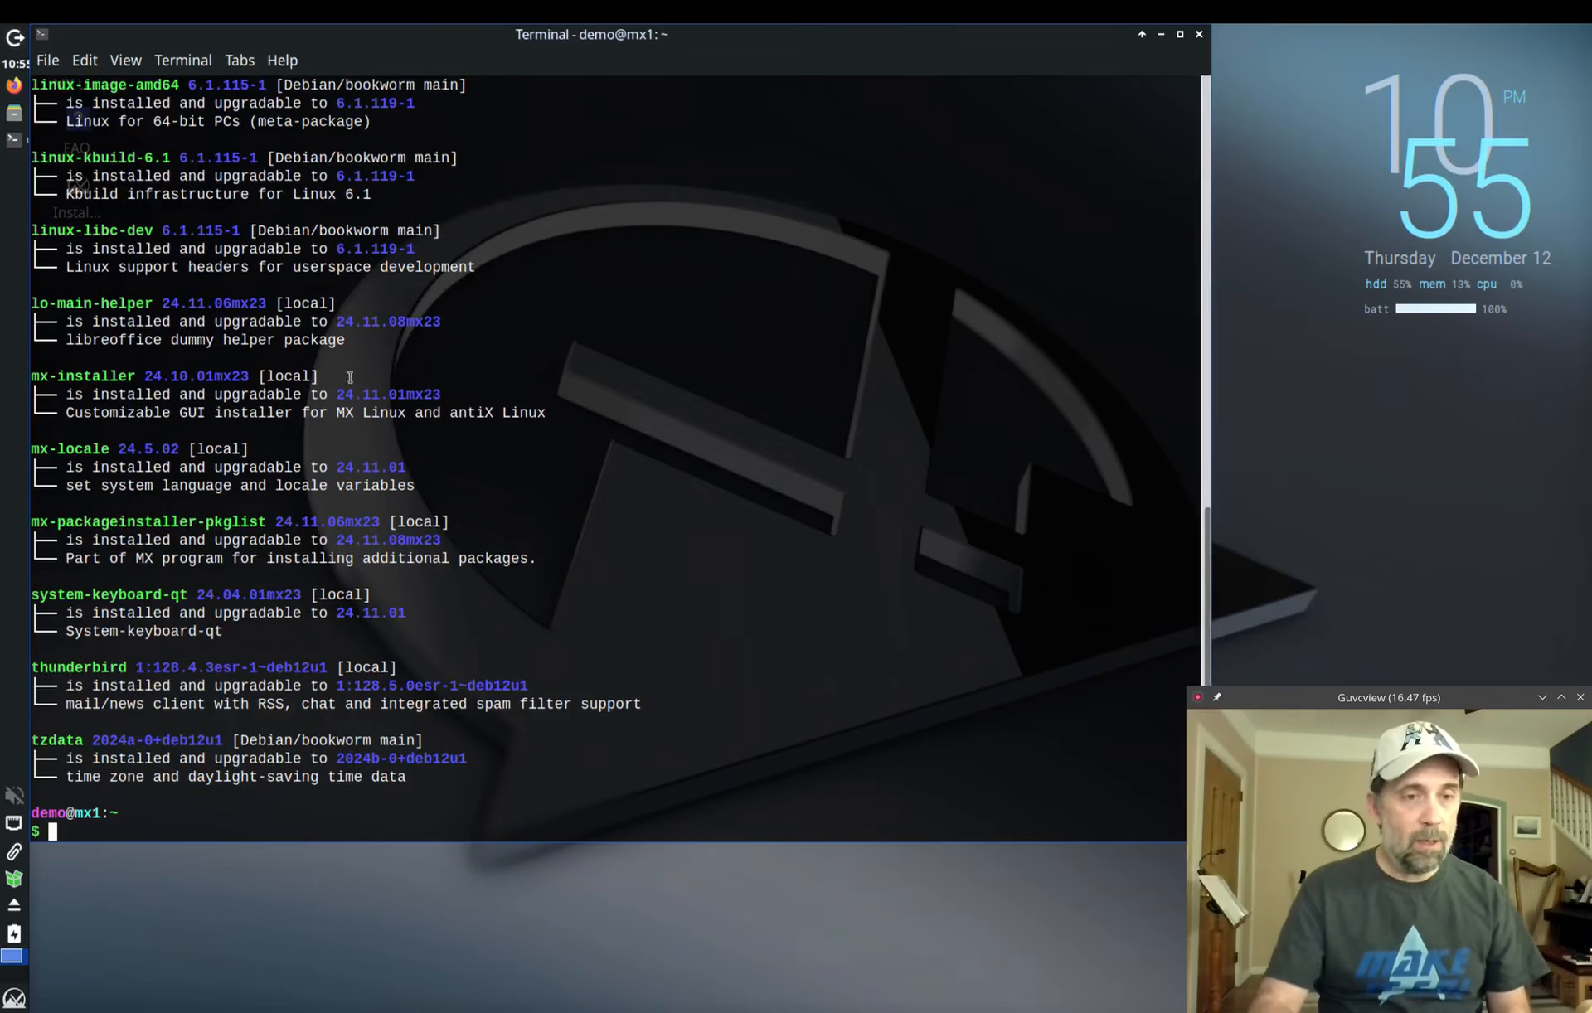
scroll(303, 558, up, 8)
scroll(303, 558, up, 10)
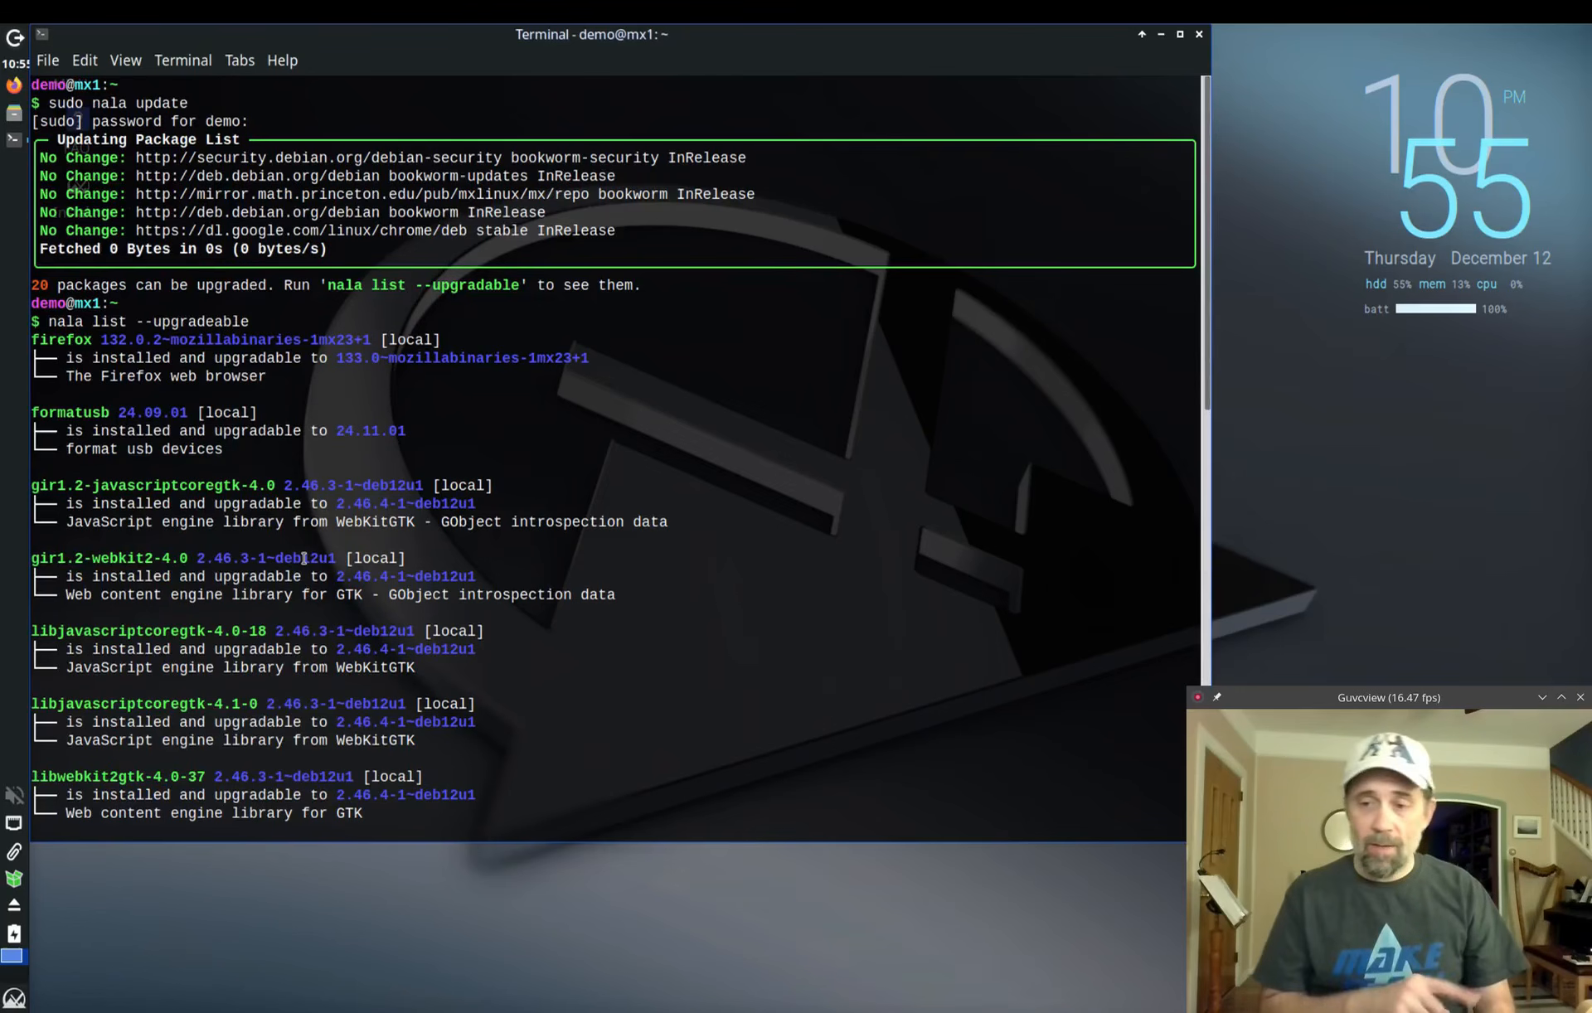
scroll(303, 558, down, 18)
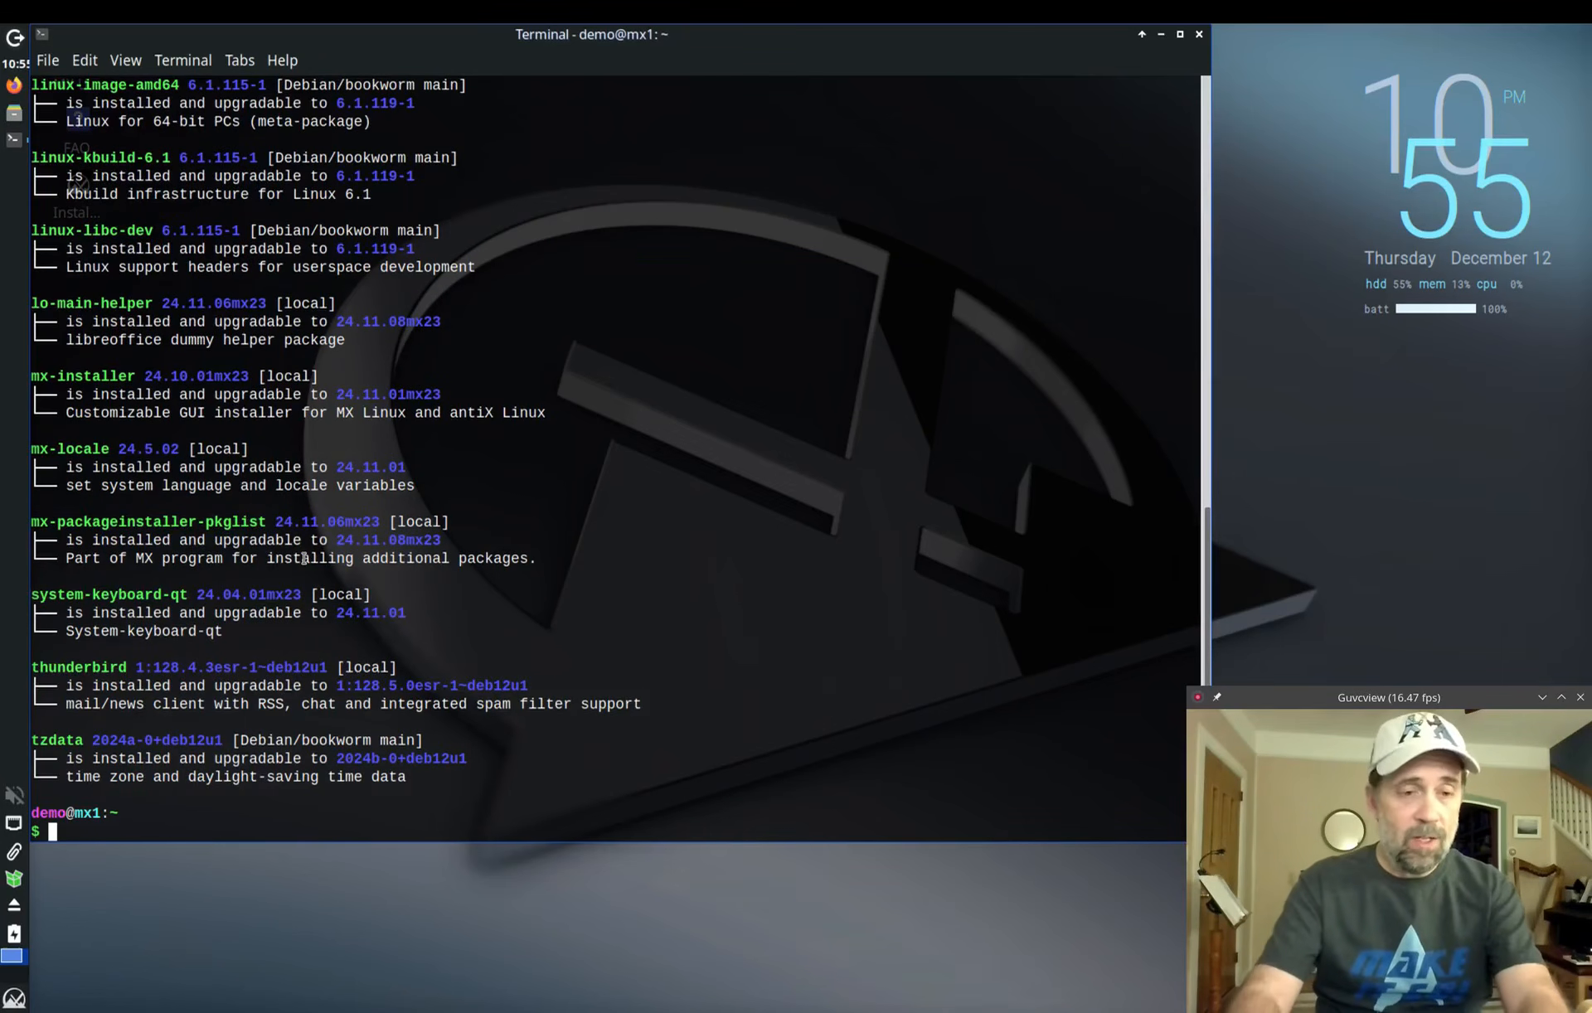
Step: Run 'nala --help' to list nala's options and commands, from autopurge through upgrade
text(nala --help)
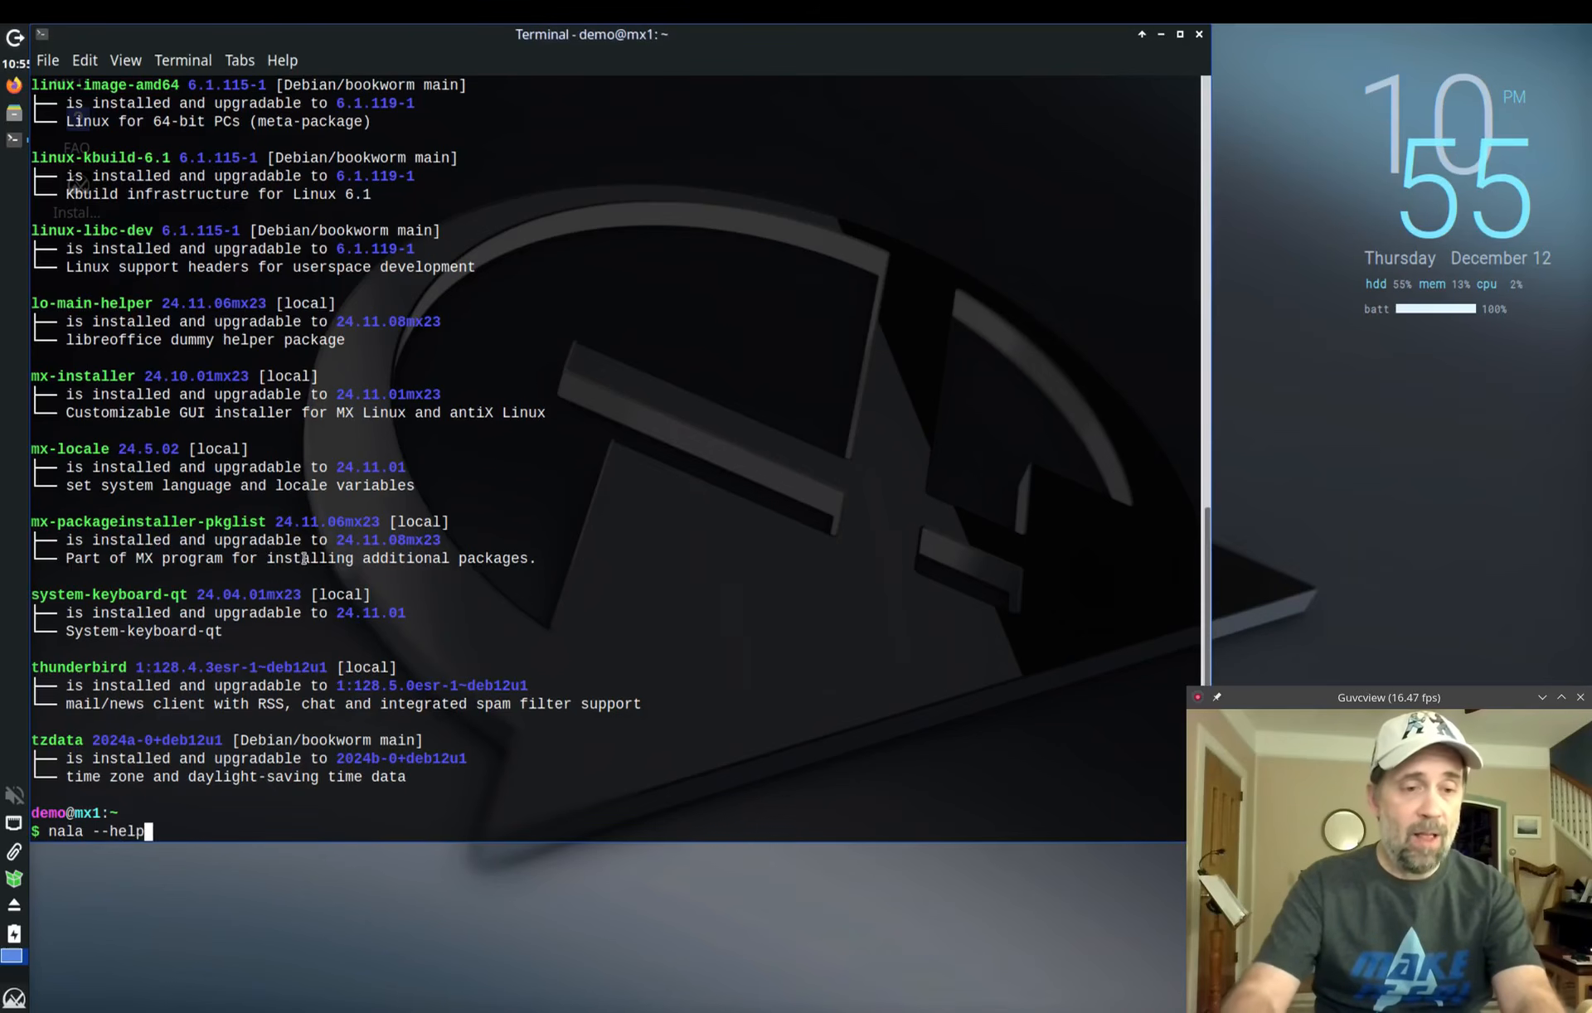
key(Return)
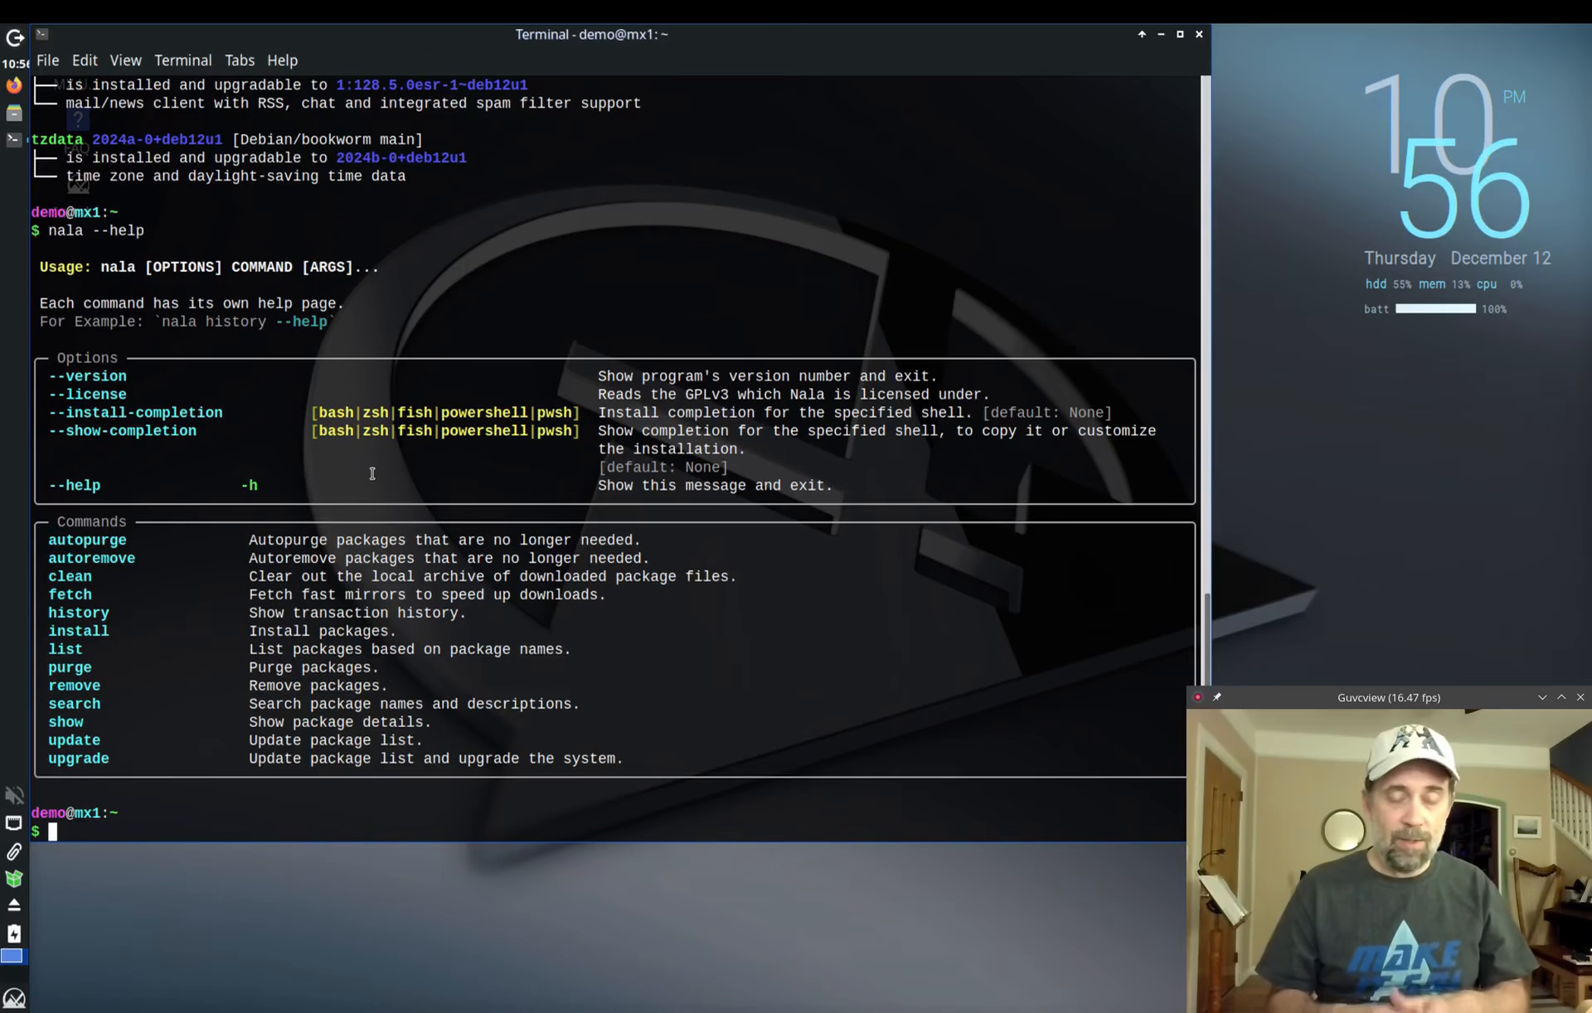
Step: Exit the terminal with Ctrl+D, returning to the MX Linux desktop
key(ctrl+d)
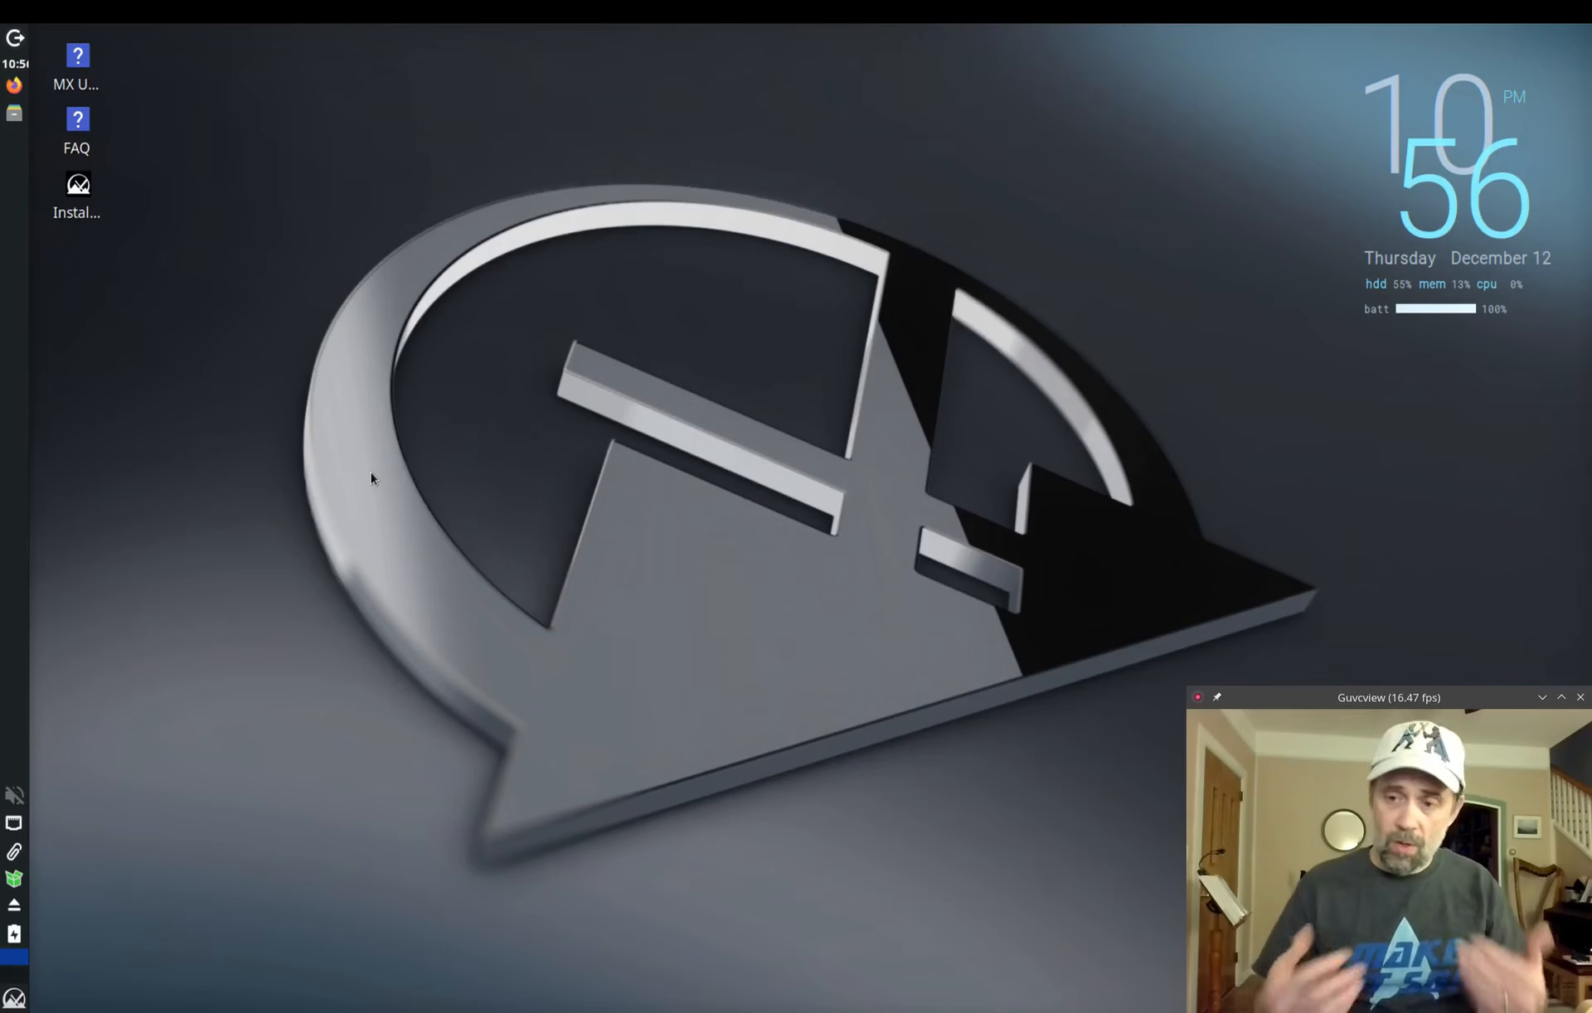